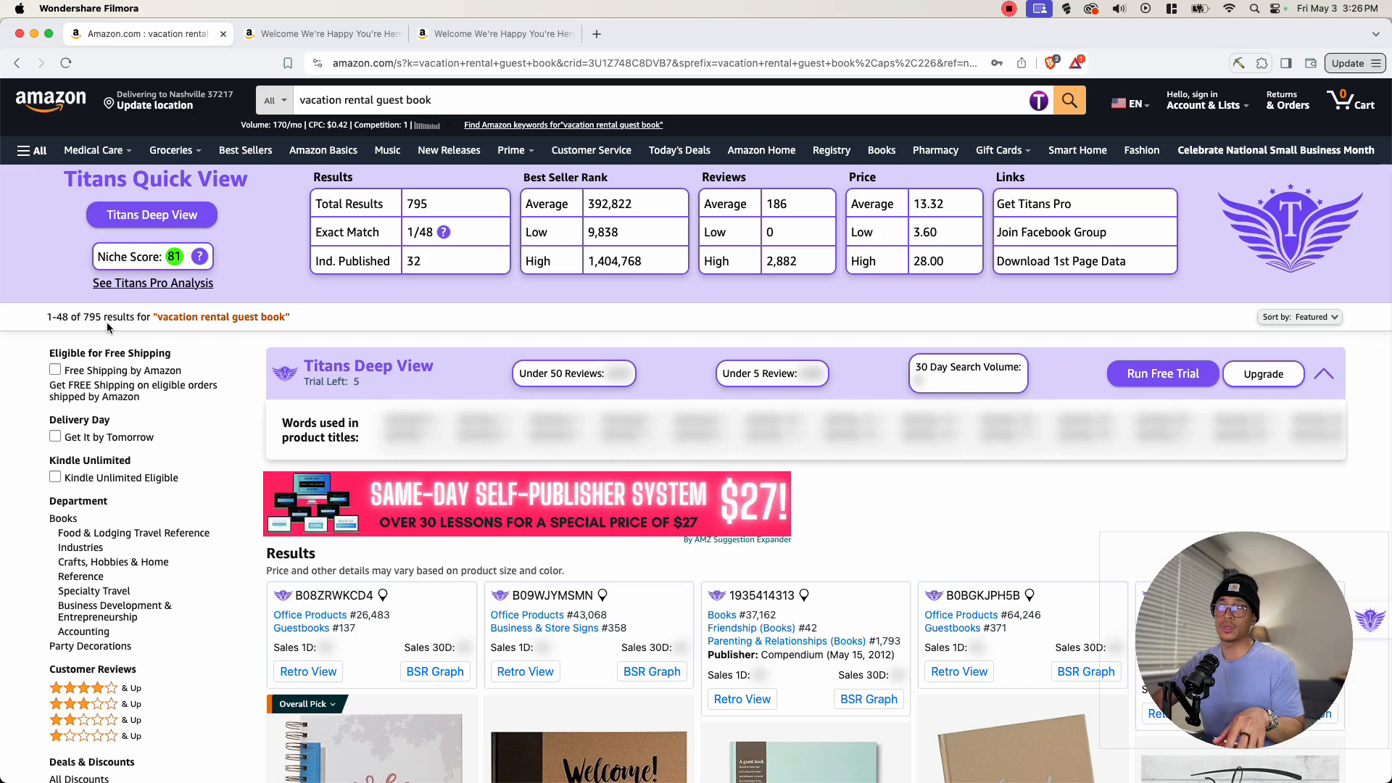
# - Scroll through the vacation rental guest book search results and inspect the product details of top listings
pyautogui.scroll(-7, 499, 395)
pyautogui.scroll(-2, 412, 392)
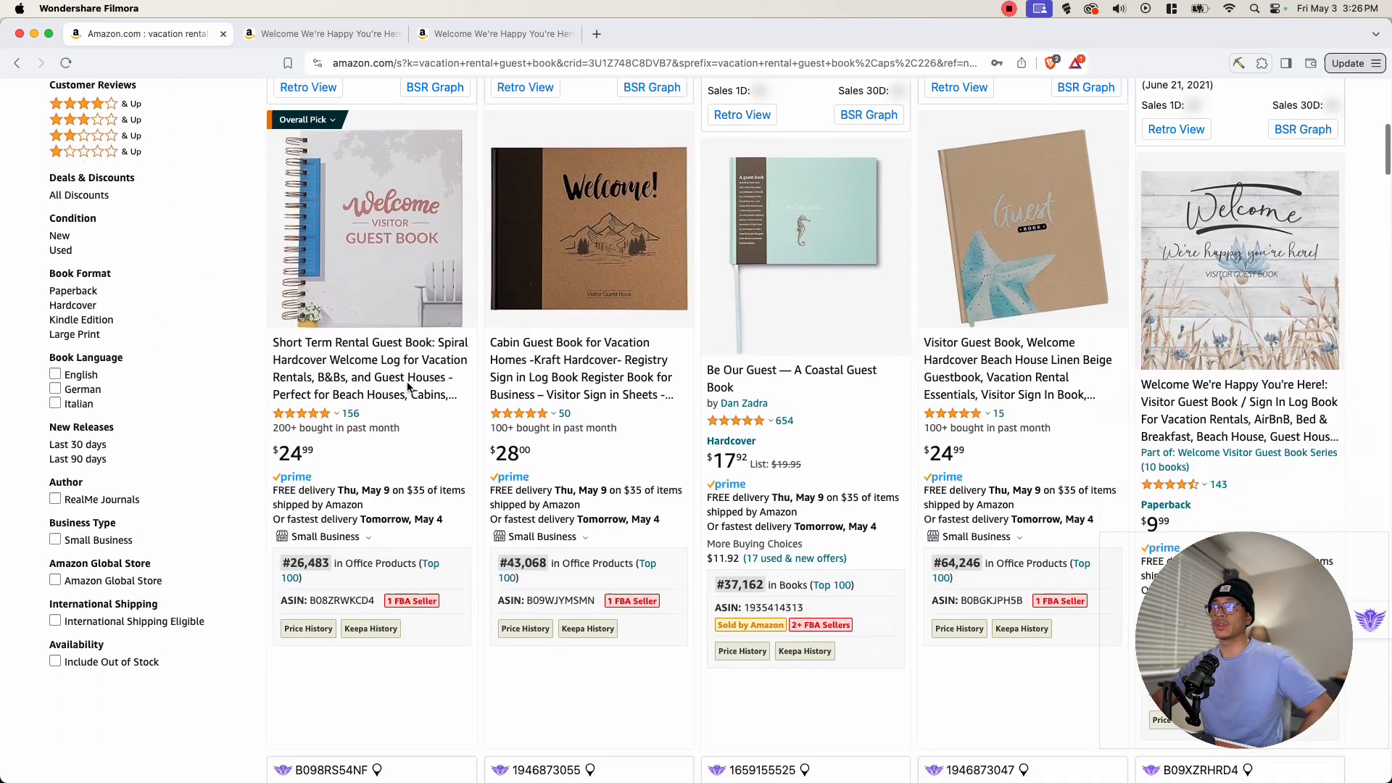
pyautogui.scroll(1, 415, 378)
pyautogui.click(1007, 89)
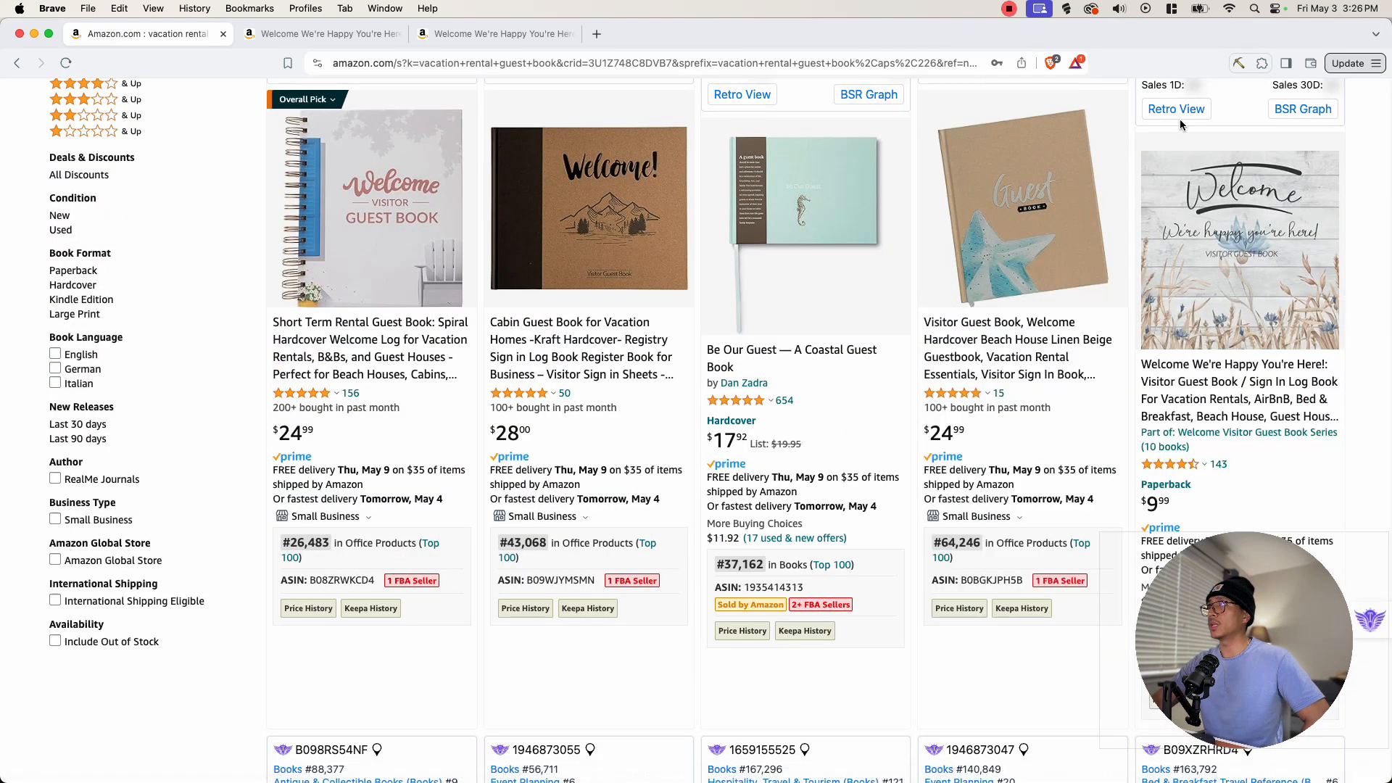
pyautogui.moveTo(1287, 181)
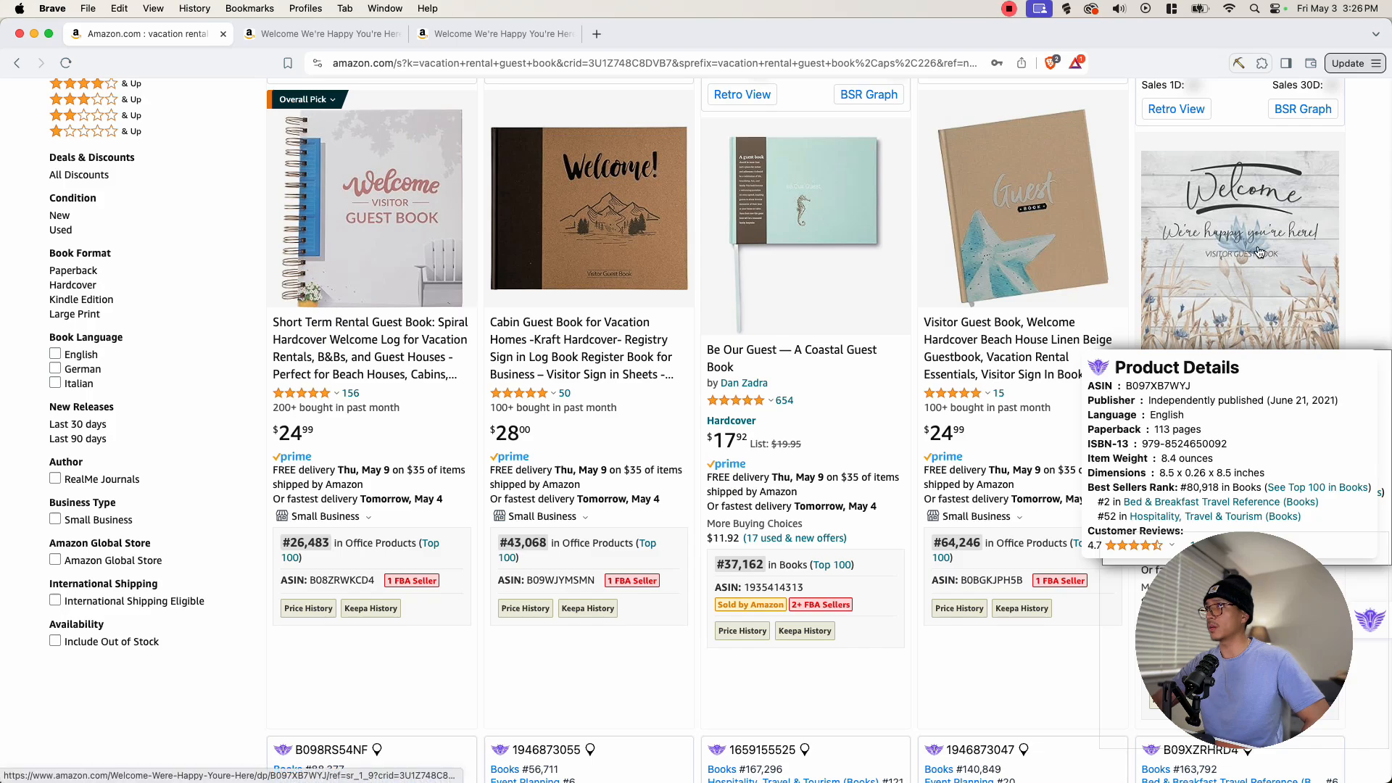
pyautogui.scroll(-2, 1242, 273)
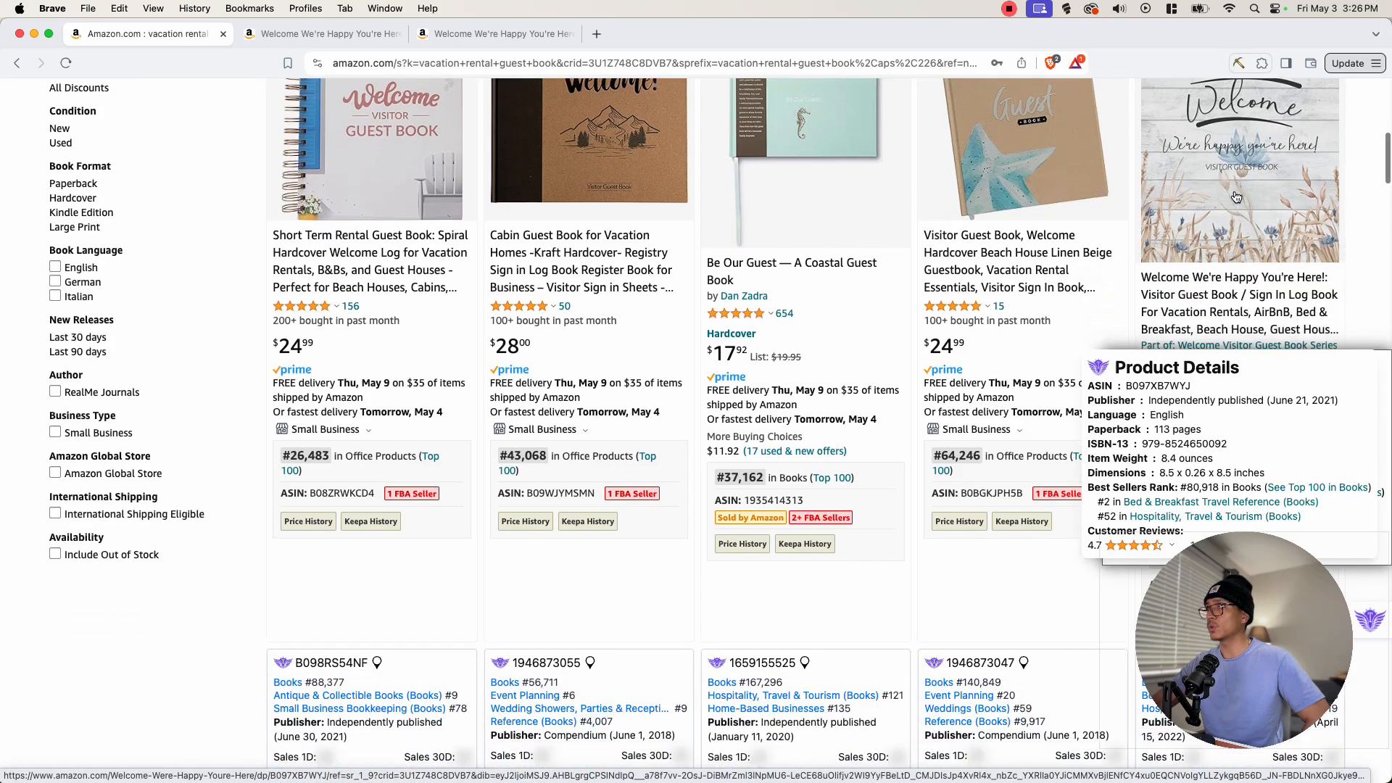
pyautogui.scroll(-10, 1242, 201)
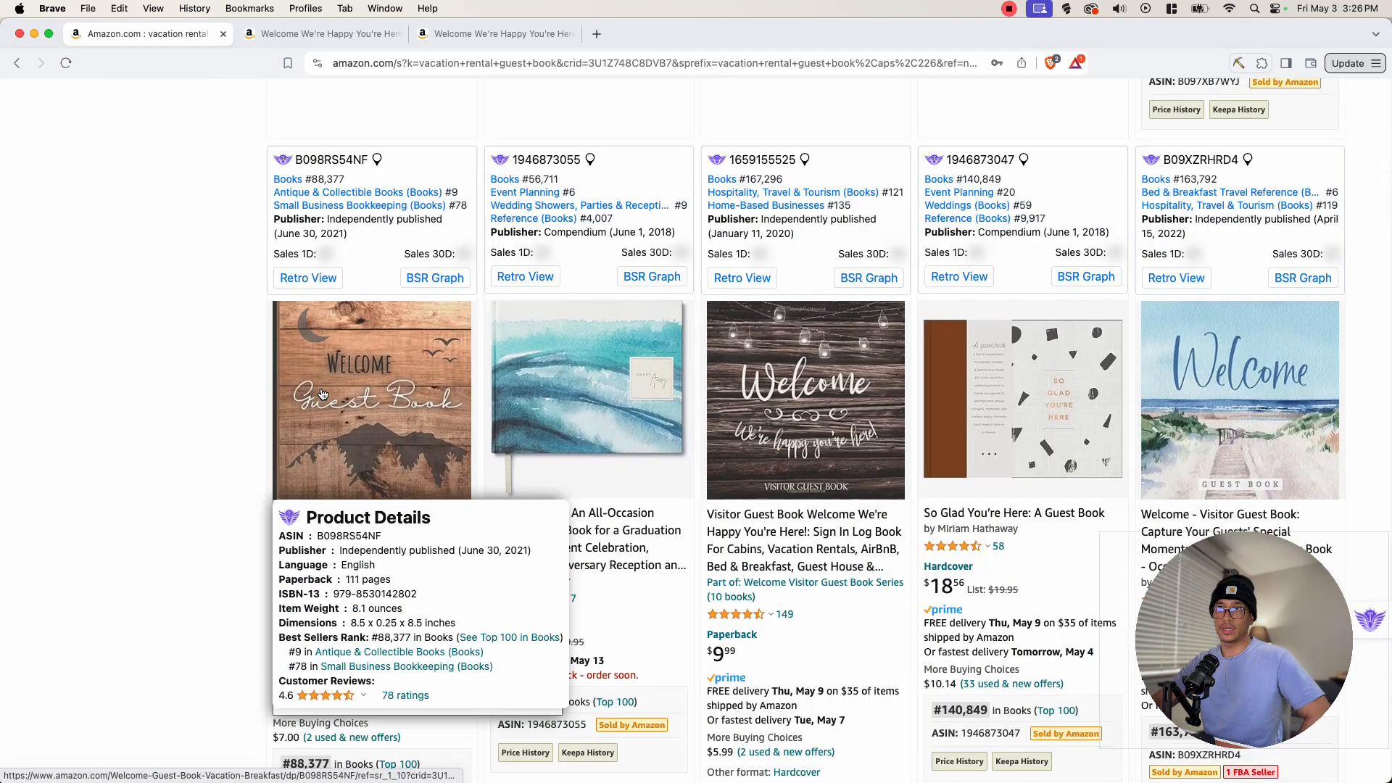
pyautogui.scroll(-2, 326, 392)
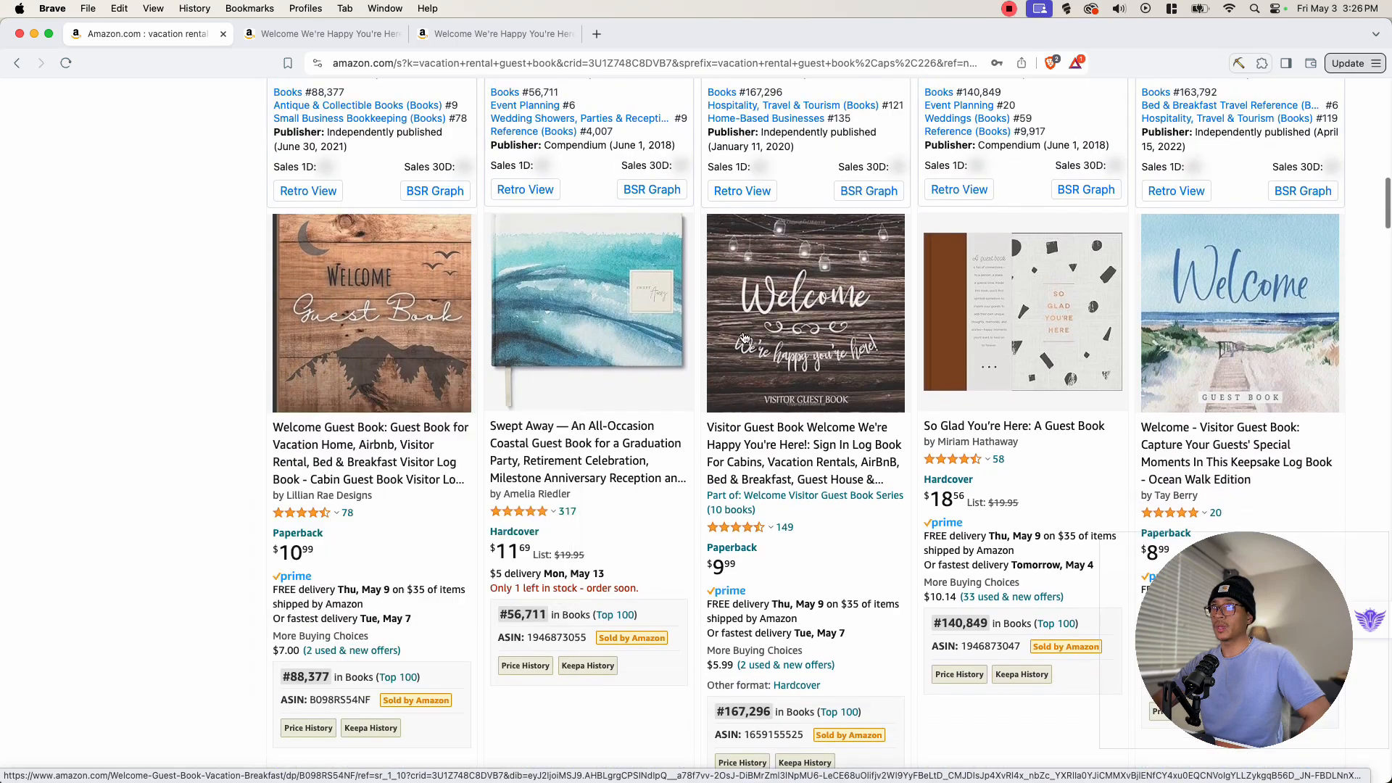
# - Continue reviewing further guest book listings and their ranks, returning to the top of the results
pyautogui.moveTo(850, 312)
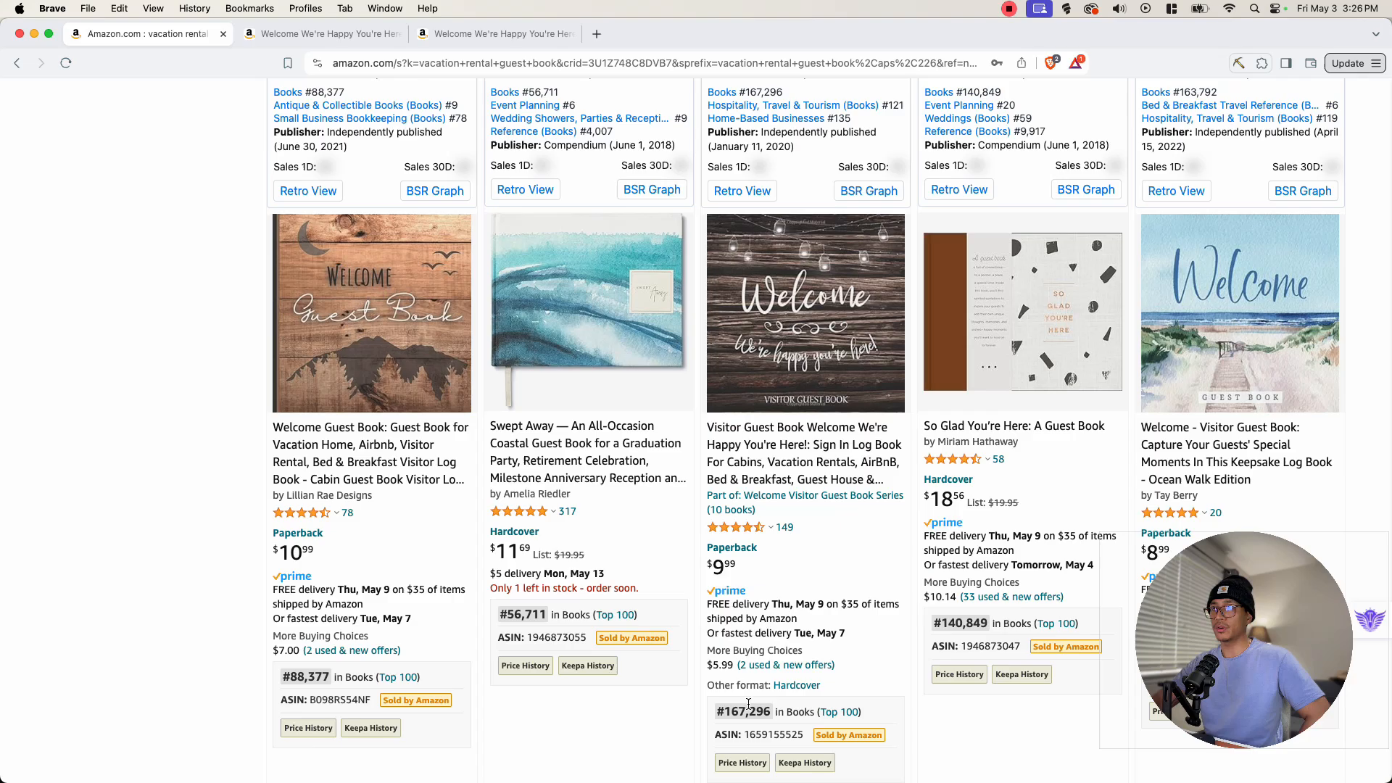
pyautogui.scroll(-10, 605, 324)
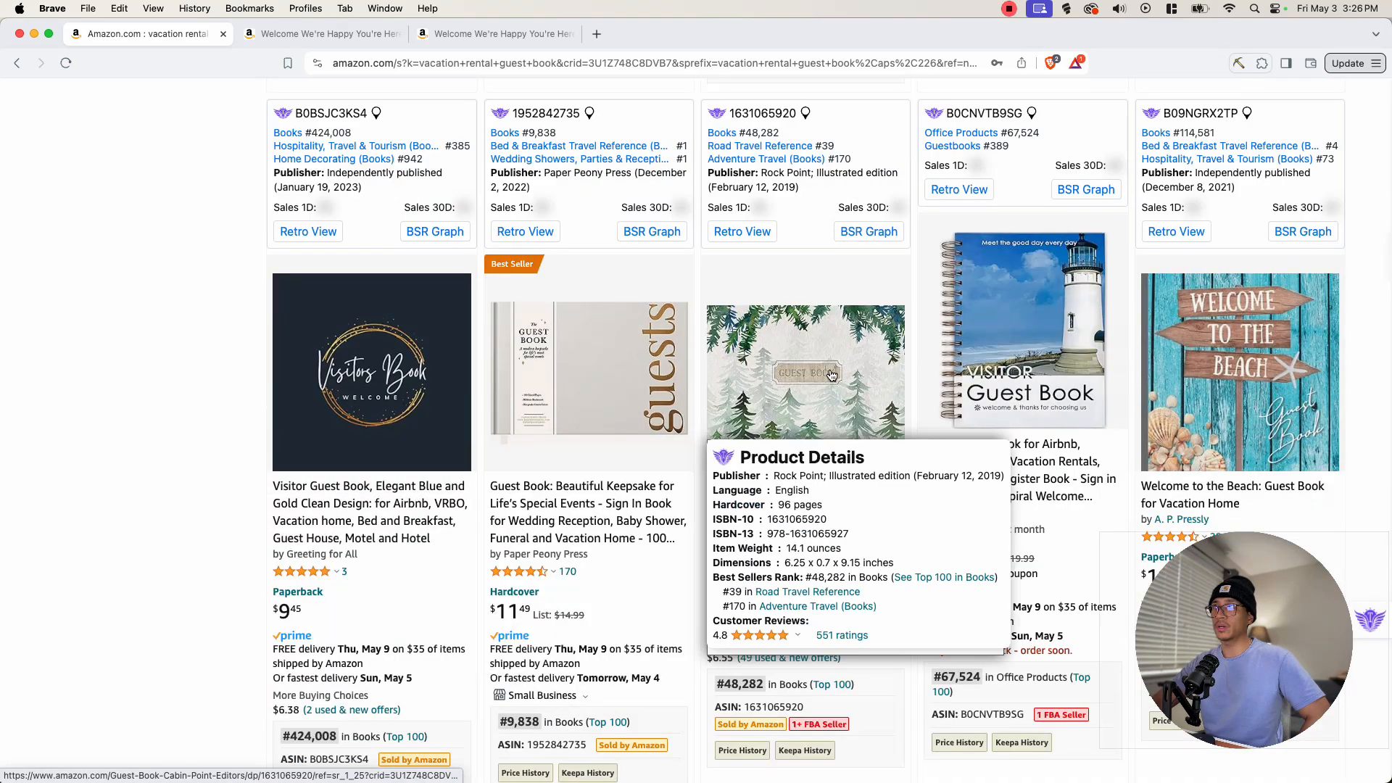
pyautogui.scroll(-6, 980, 411)
pyautogui.scroll(-7, 981, 412)
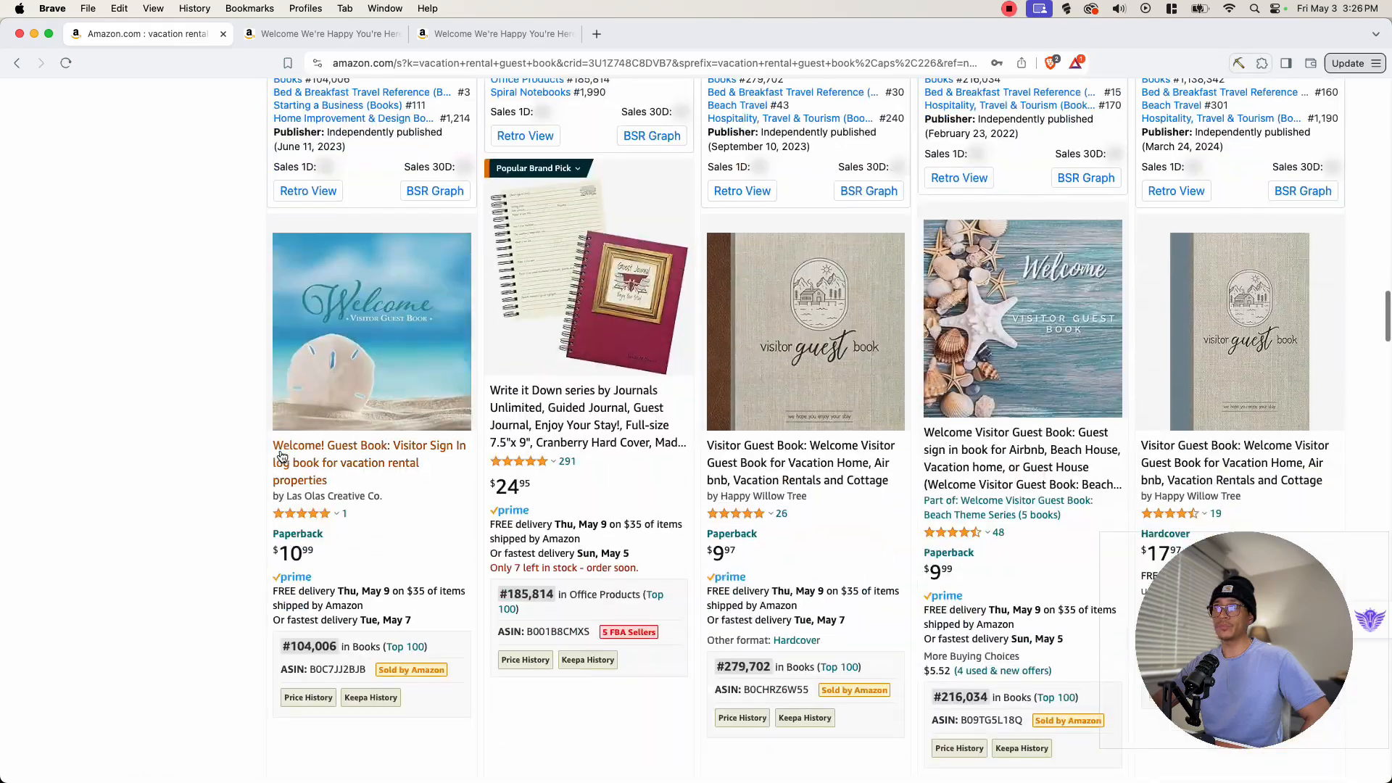
pyautogui.scroll(4, 273, 456)
pyautogui.scroll(15, 275, 460)
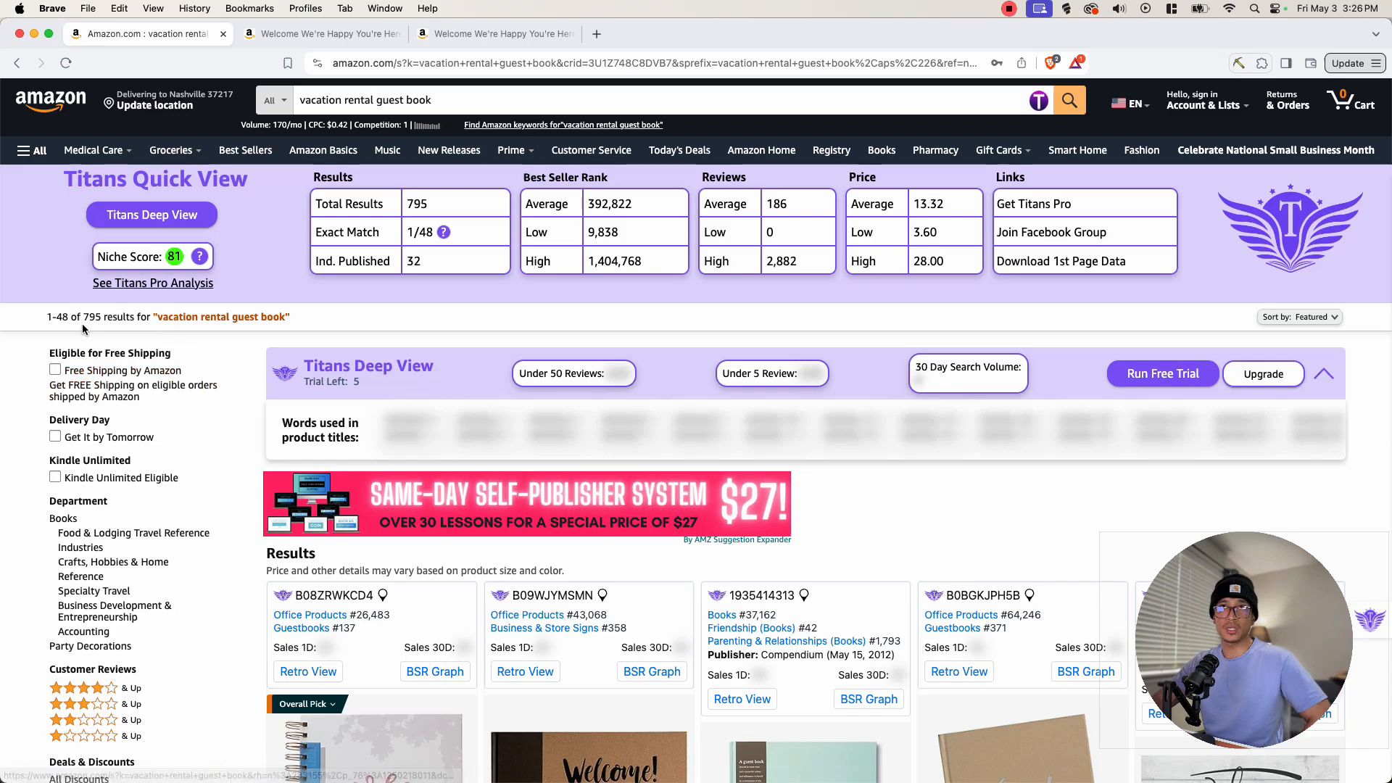
# - Examine the niche score in the Titans Quick View panel
pyautogui.moveTo(83, 317); pyautogui.dragTo(100, 317)
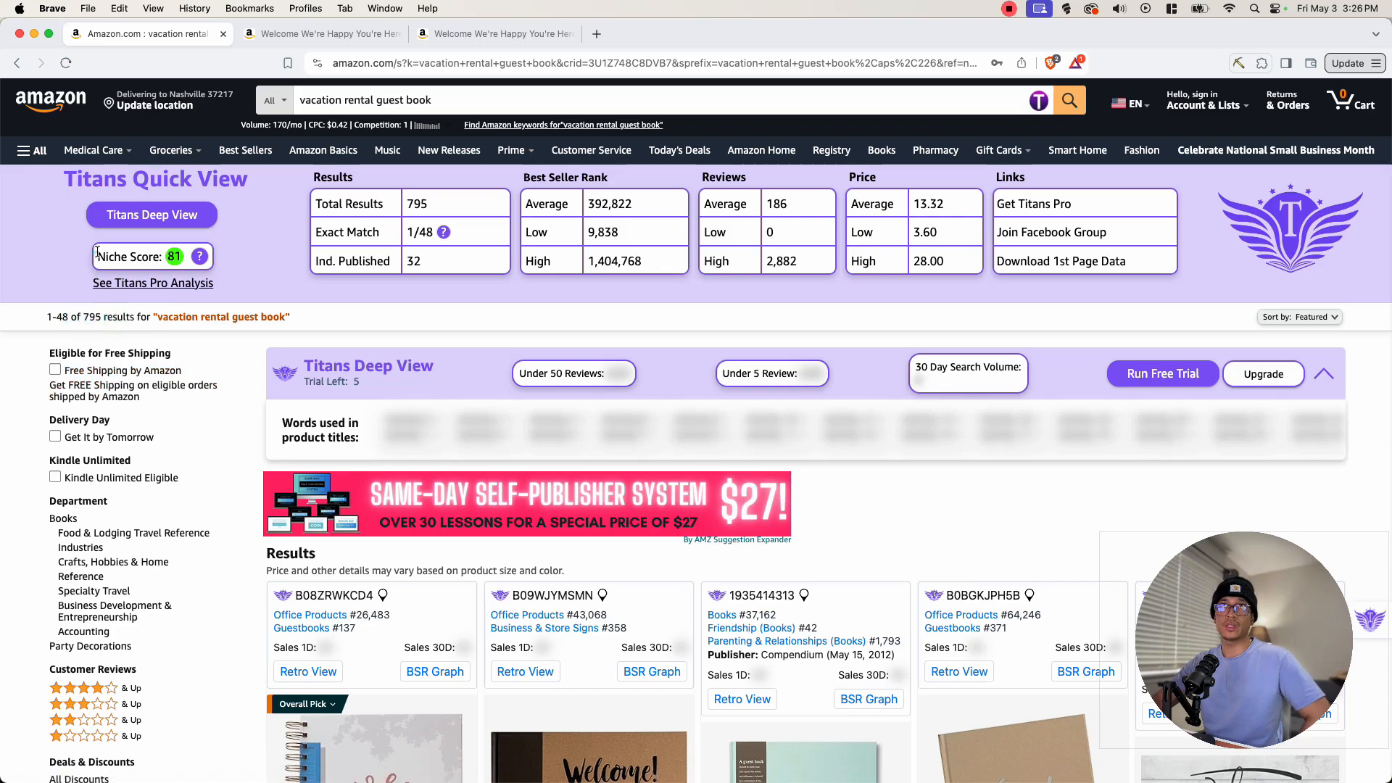
pyautogui.click(120, 259)
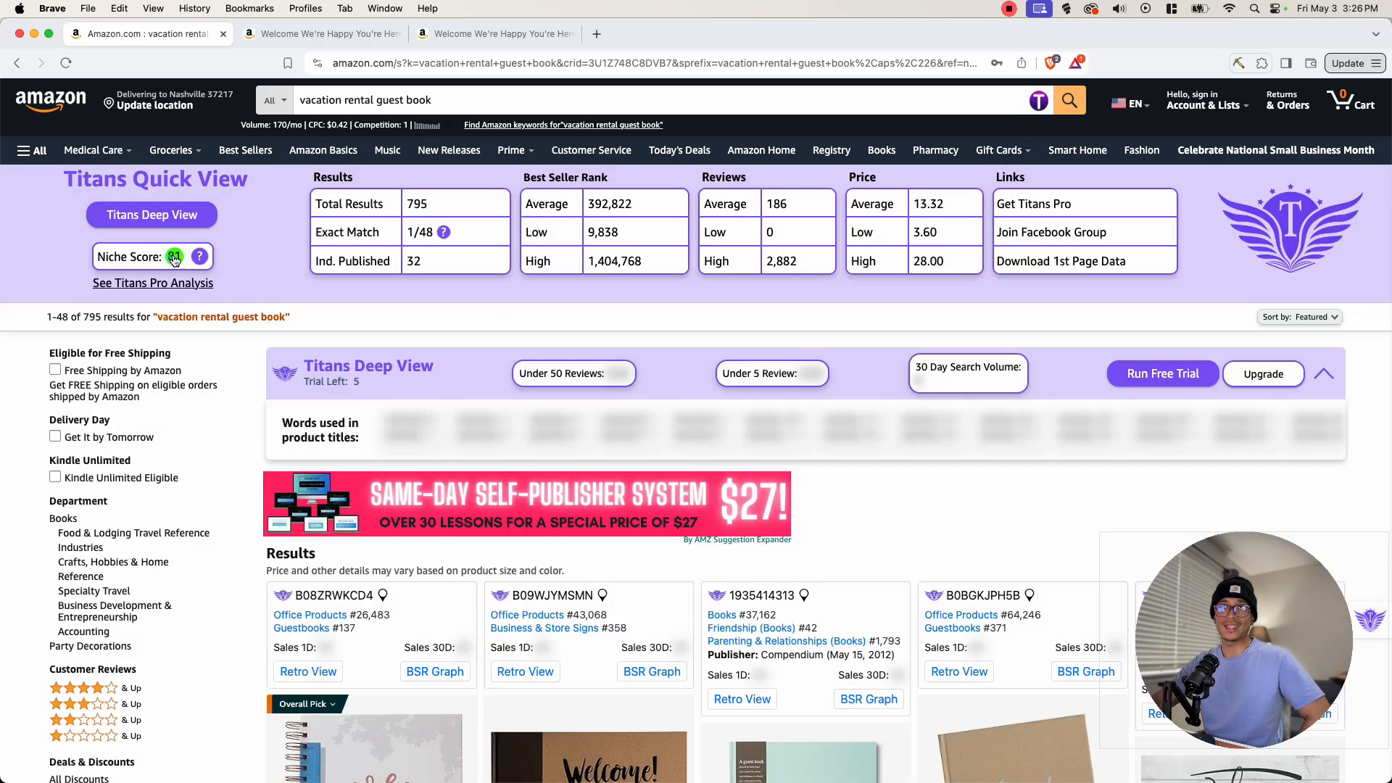
pyautogui.moveTo(195, 264)
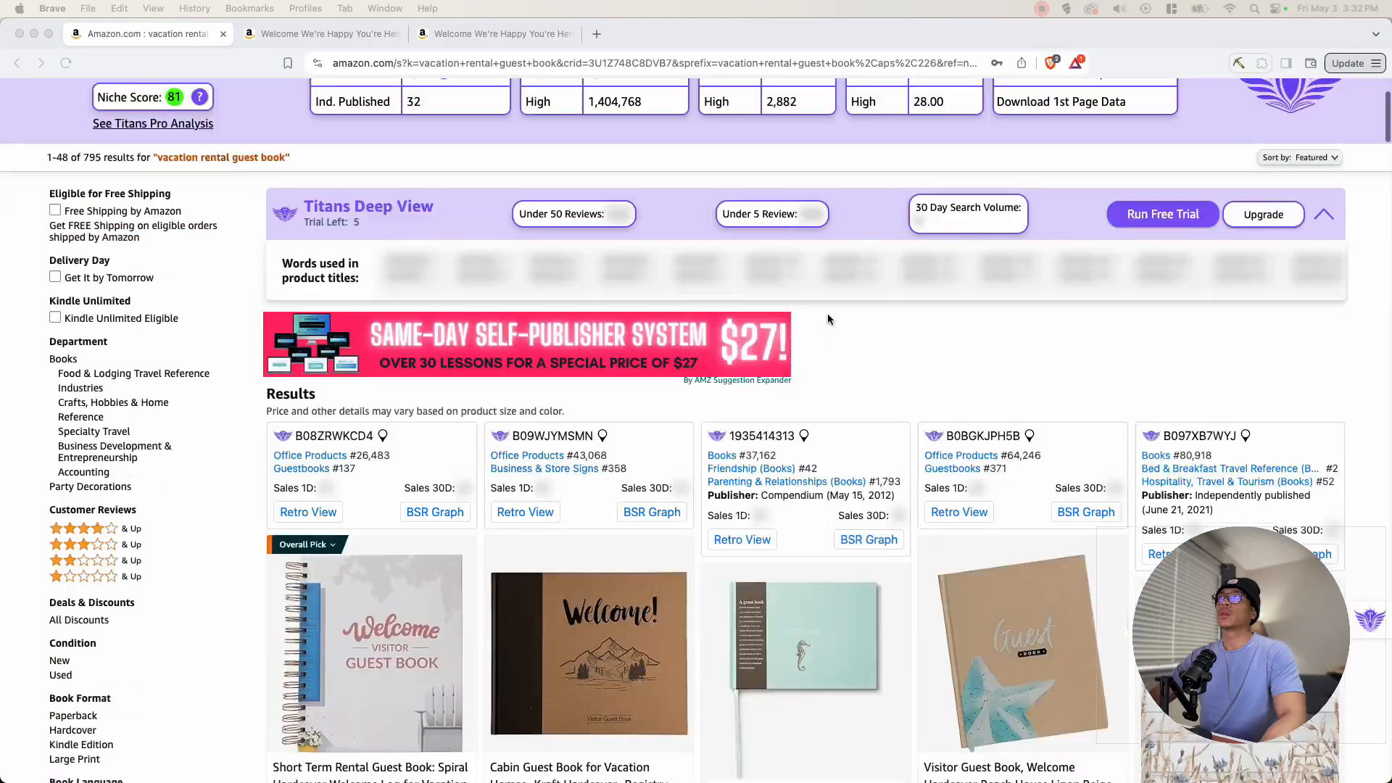
# - Scroll through the guest book listings again to compare covers, prices and best seller ranks
pyautogui.scroll(-5, 1185, 339)
pyautogui.scroll(-8, 1184, 339)
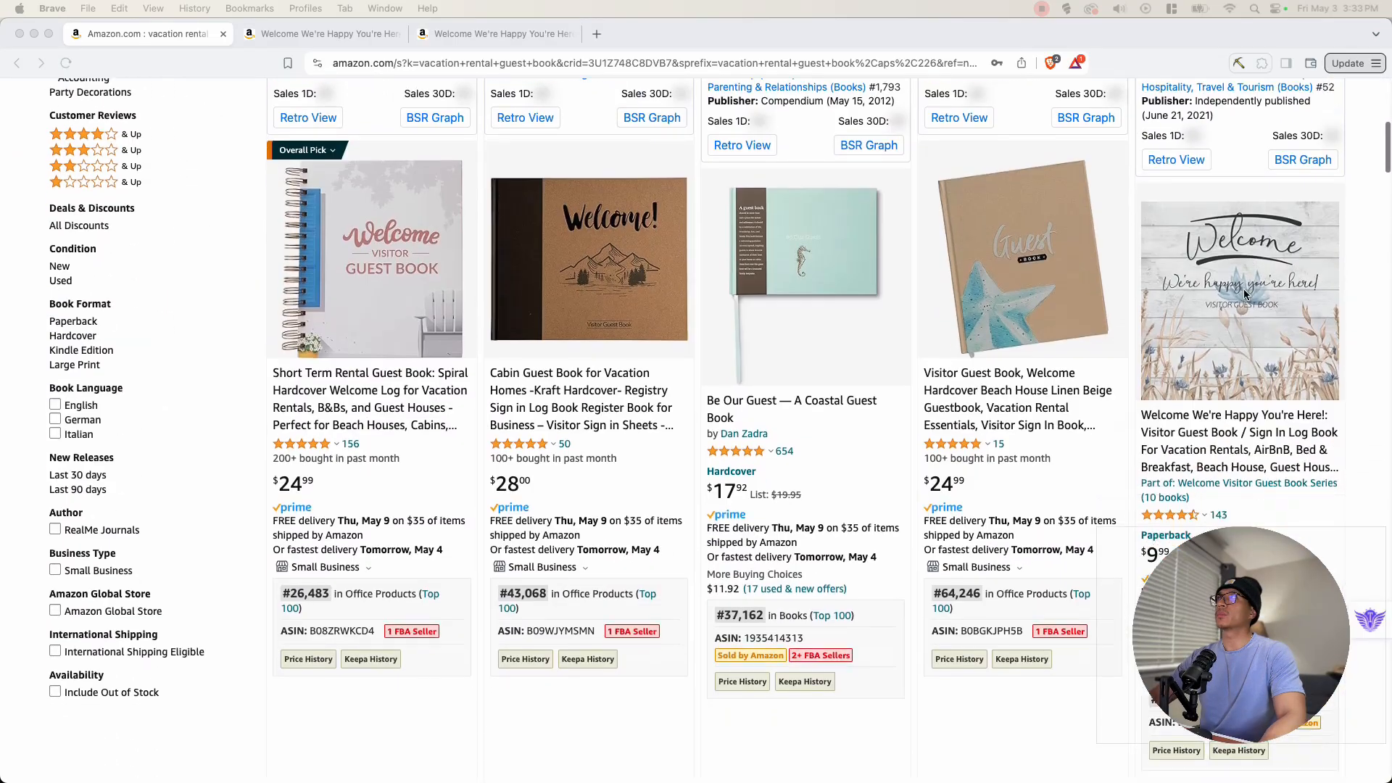
pyautogui.scroll(-3, 295, 448)
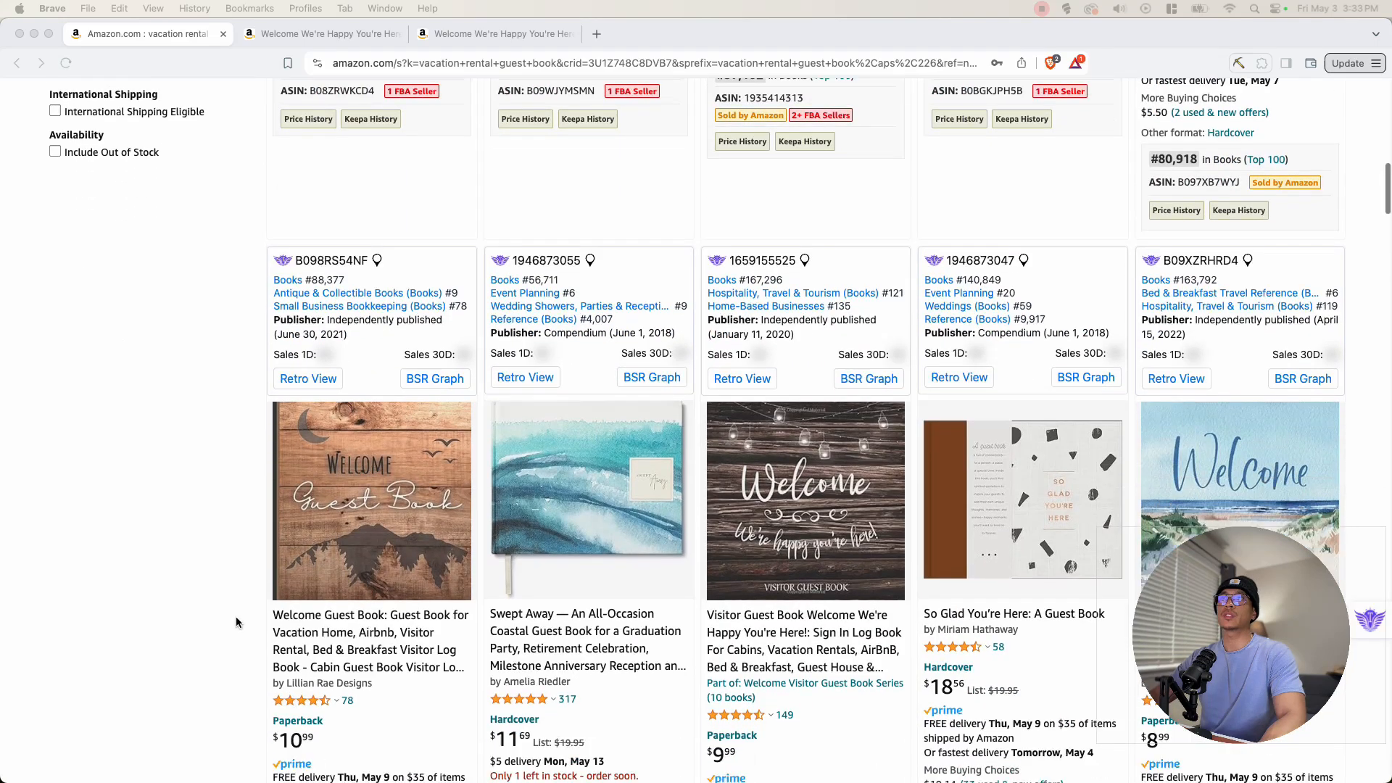
pyautogui.scroll(-2, 338, 275)
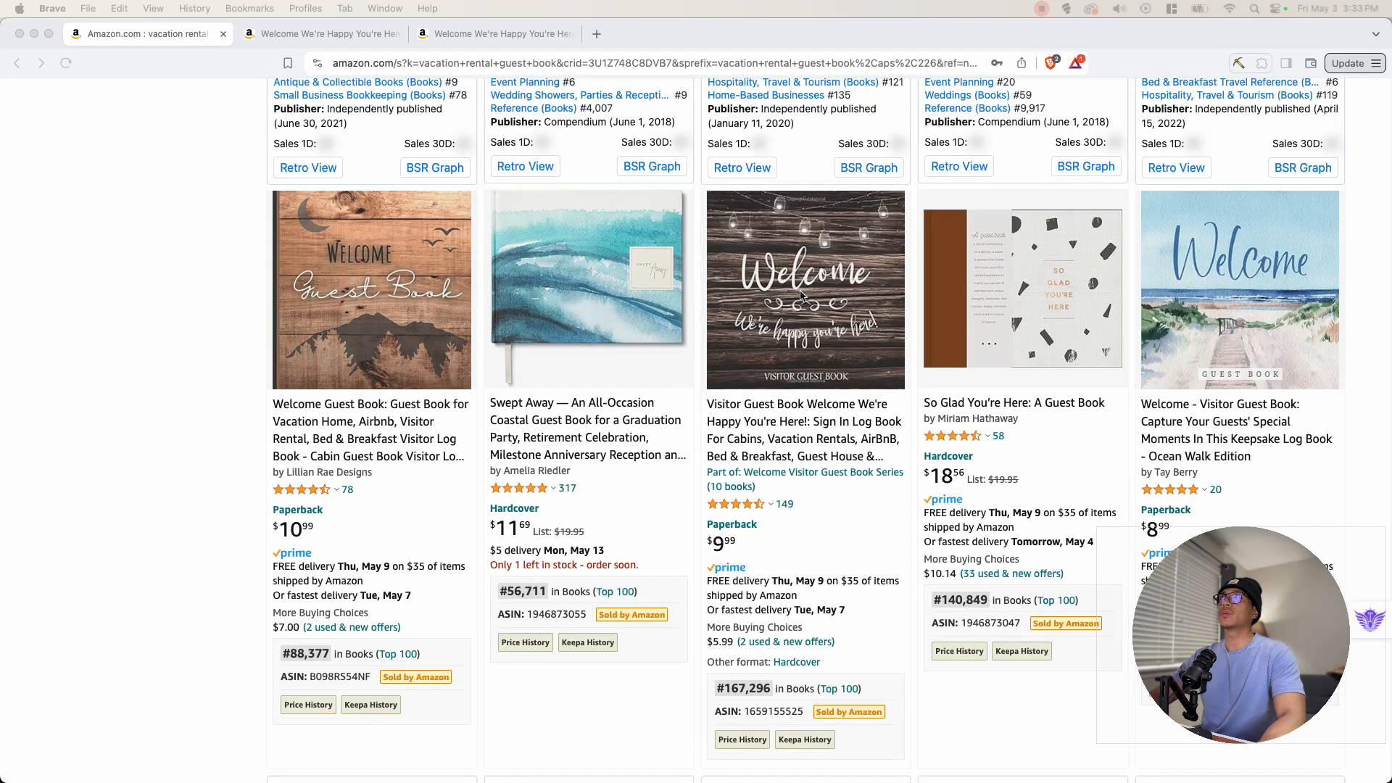
pyautogui.scroll(-10, 1291, 296)
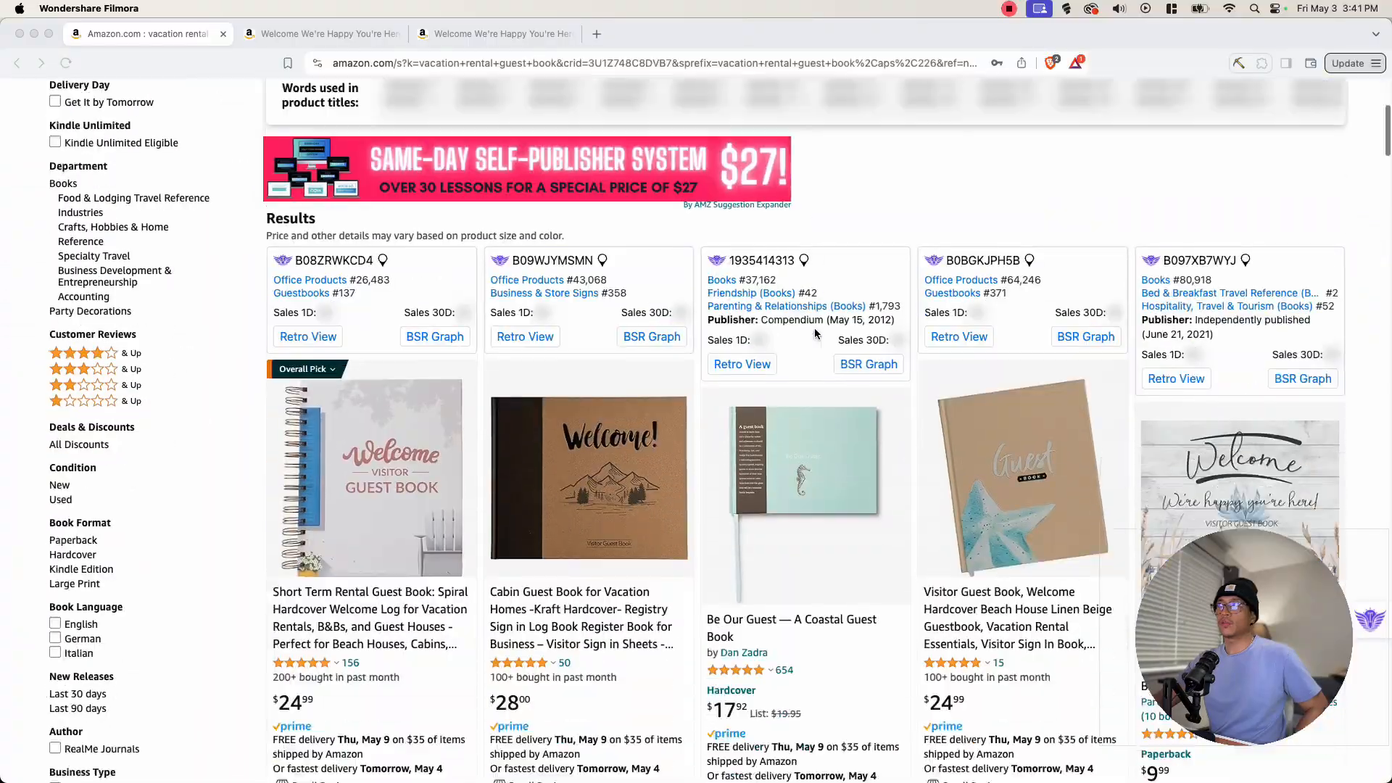
# - Open the product page of the Welcome We're Happy You're Here visitor guest book
pyautogui.scroll(-5, 941, 333)
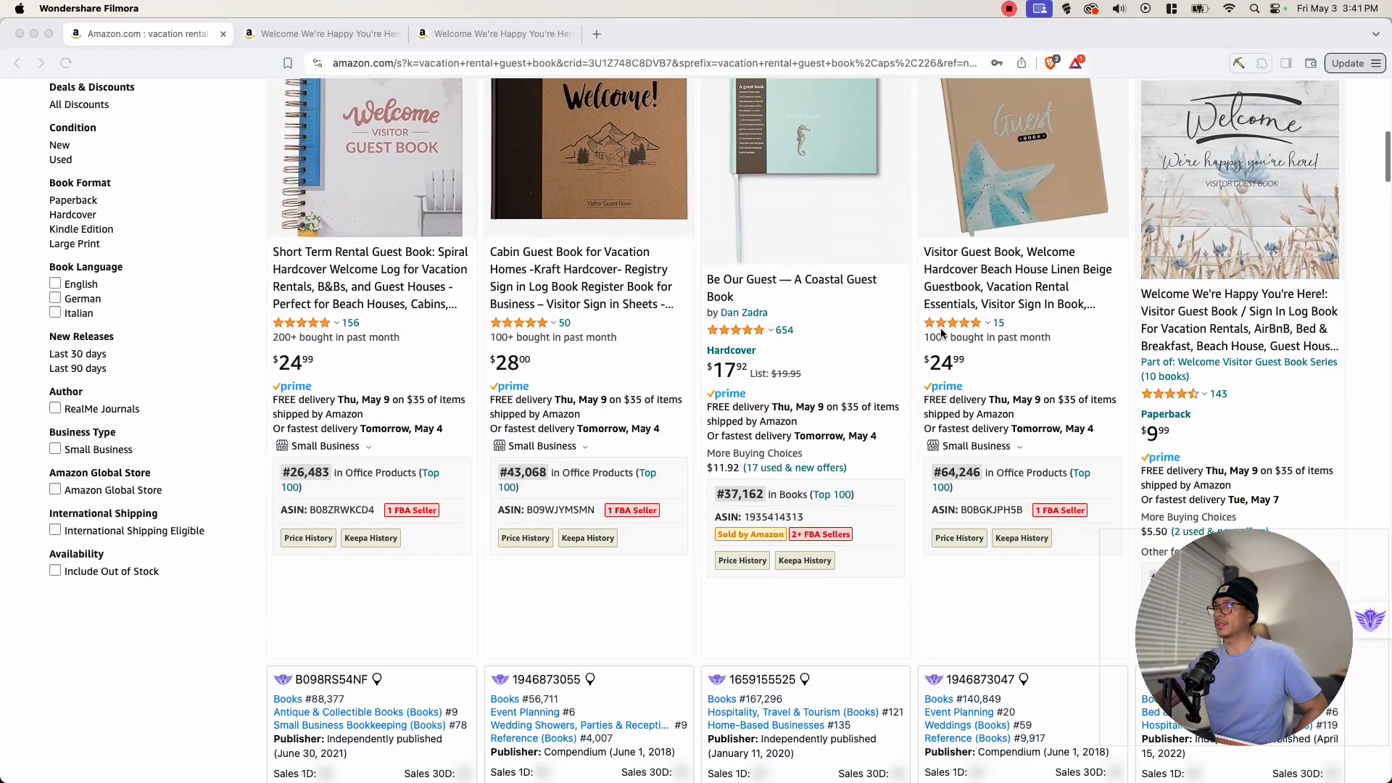
pyautogui.scroll(-4, 1284, 174)
pyautogui.click(1153, 323)
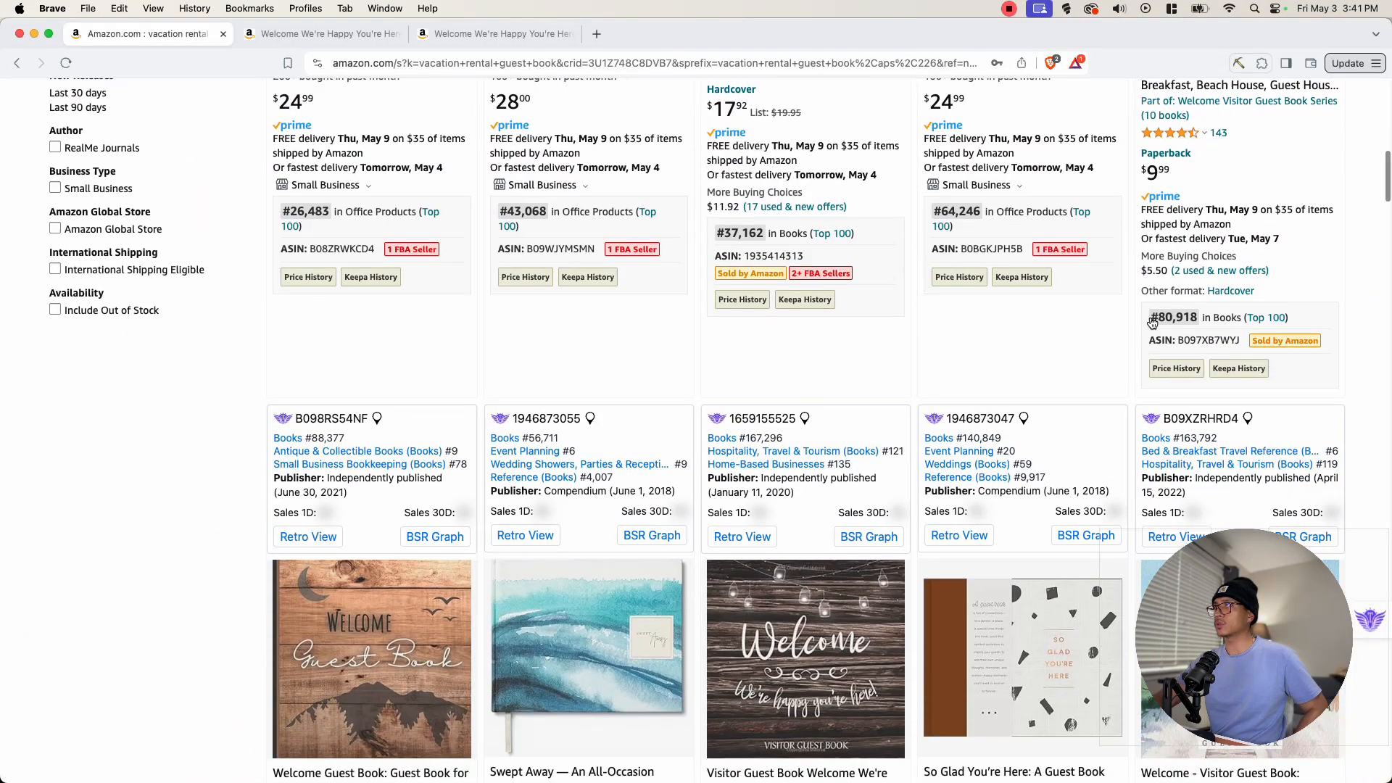
pyautogui.scroll(5, 1144, 332)
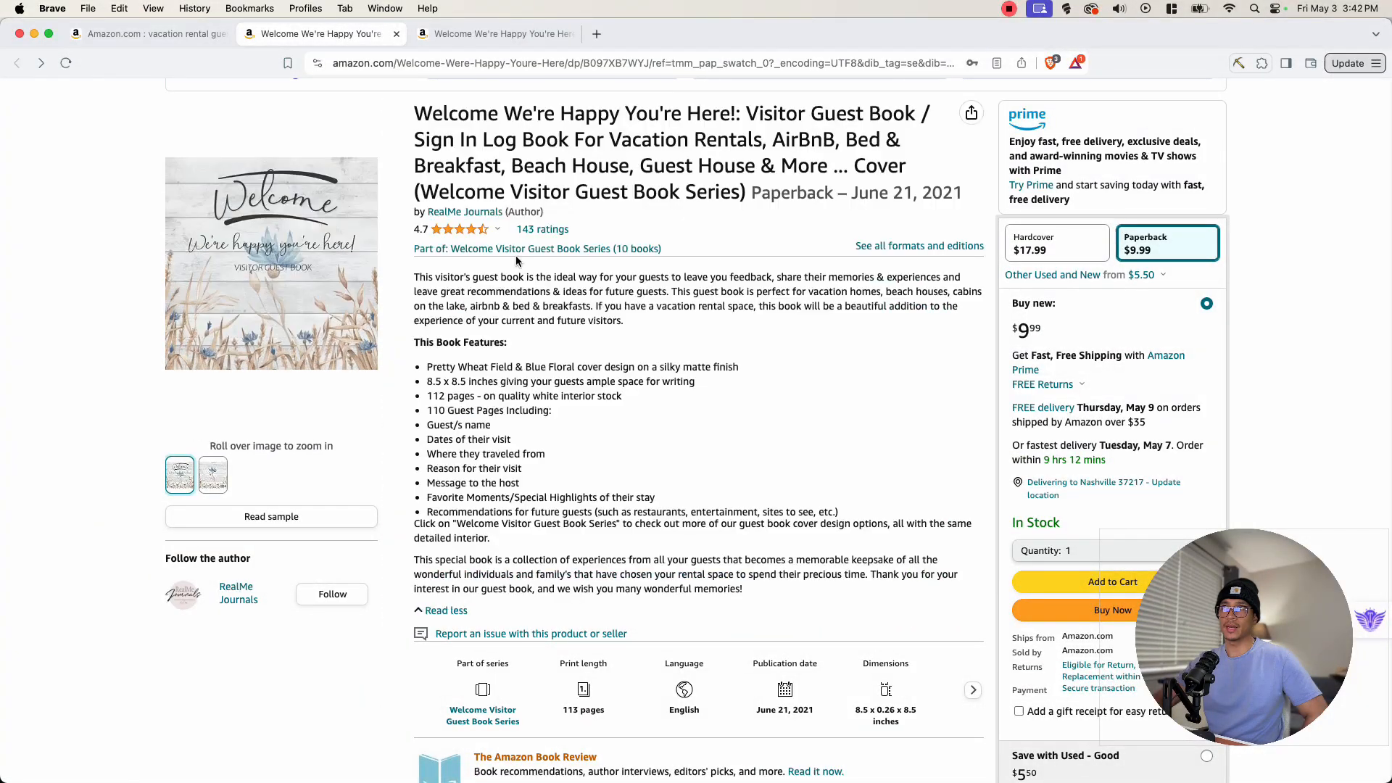
# - Highlight and read the book feature list describing what each guest page contains
pyautogui.moveTo(427, 365); pyautogui.dragTo(493, 410)
pyautogui.click(492, 411)
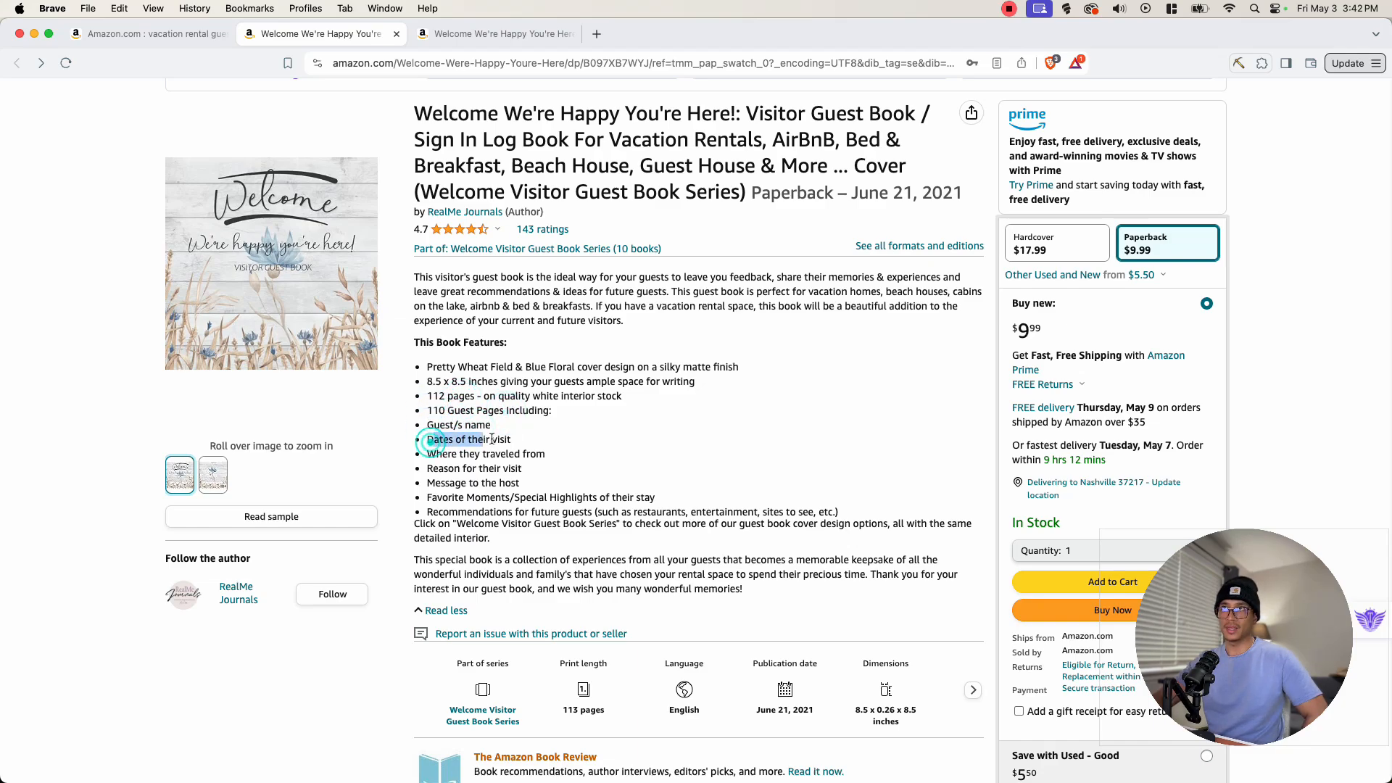
pyautogui.click(460, 456)
pyautogui.moveTo(428, 469); pyautogui.dragTo(517, 469)
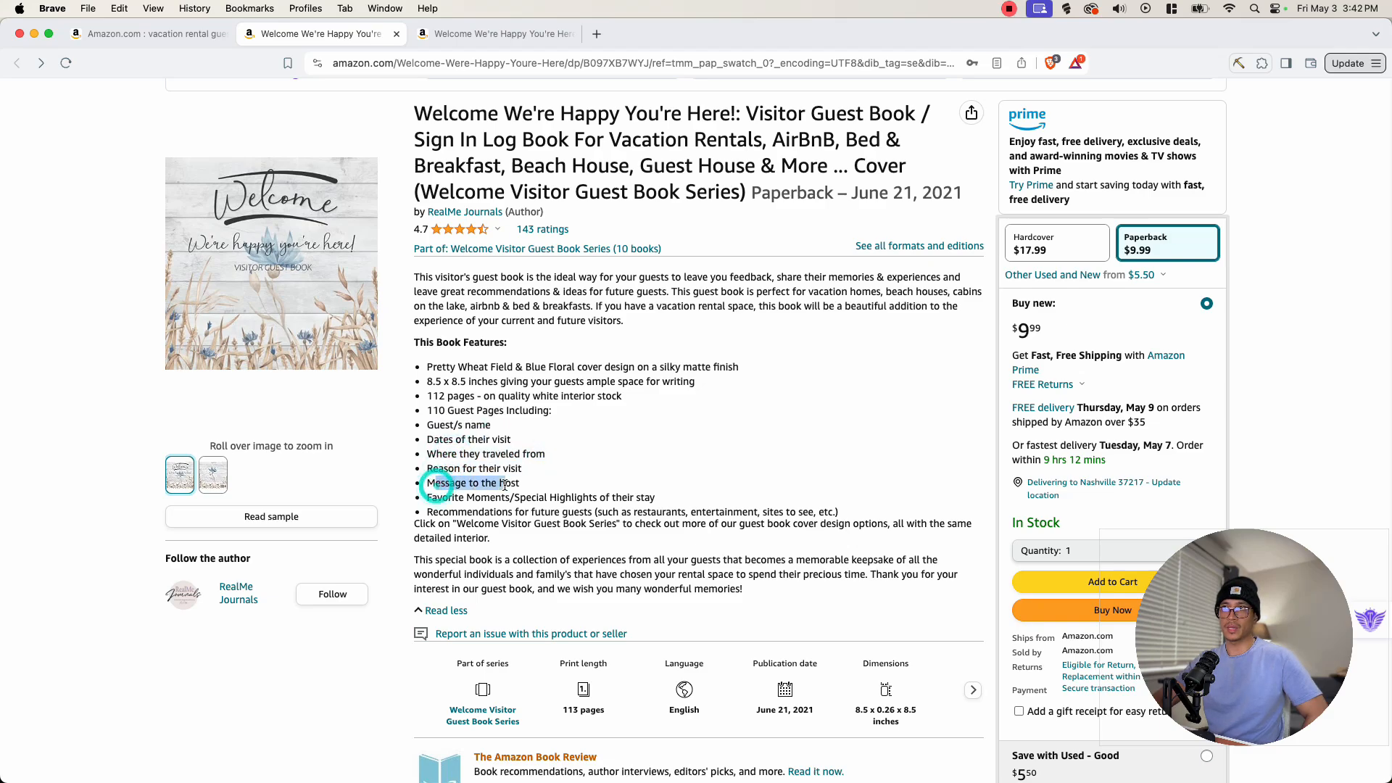
pyautogui.click(514, 484)
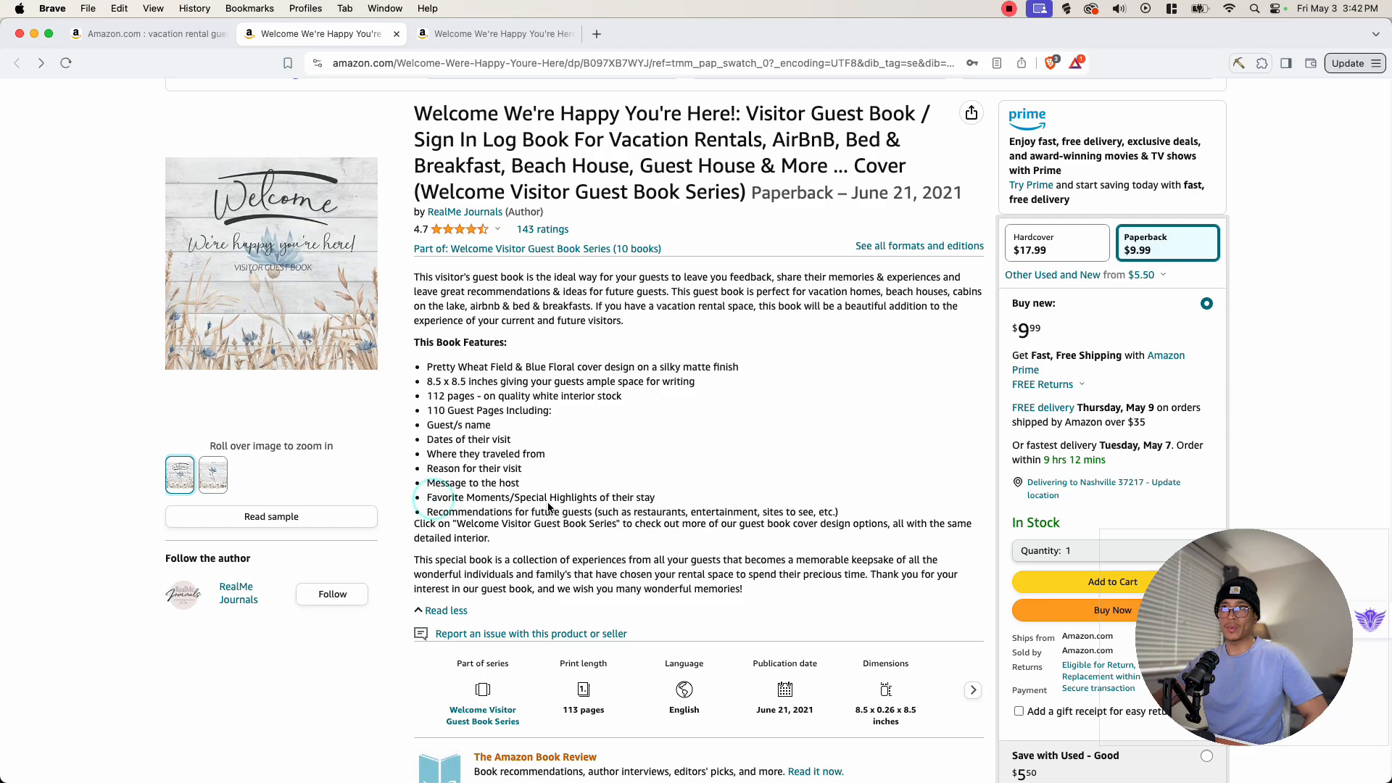
pyautogui.click(628, 494)
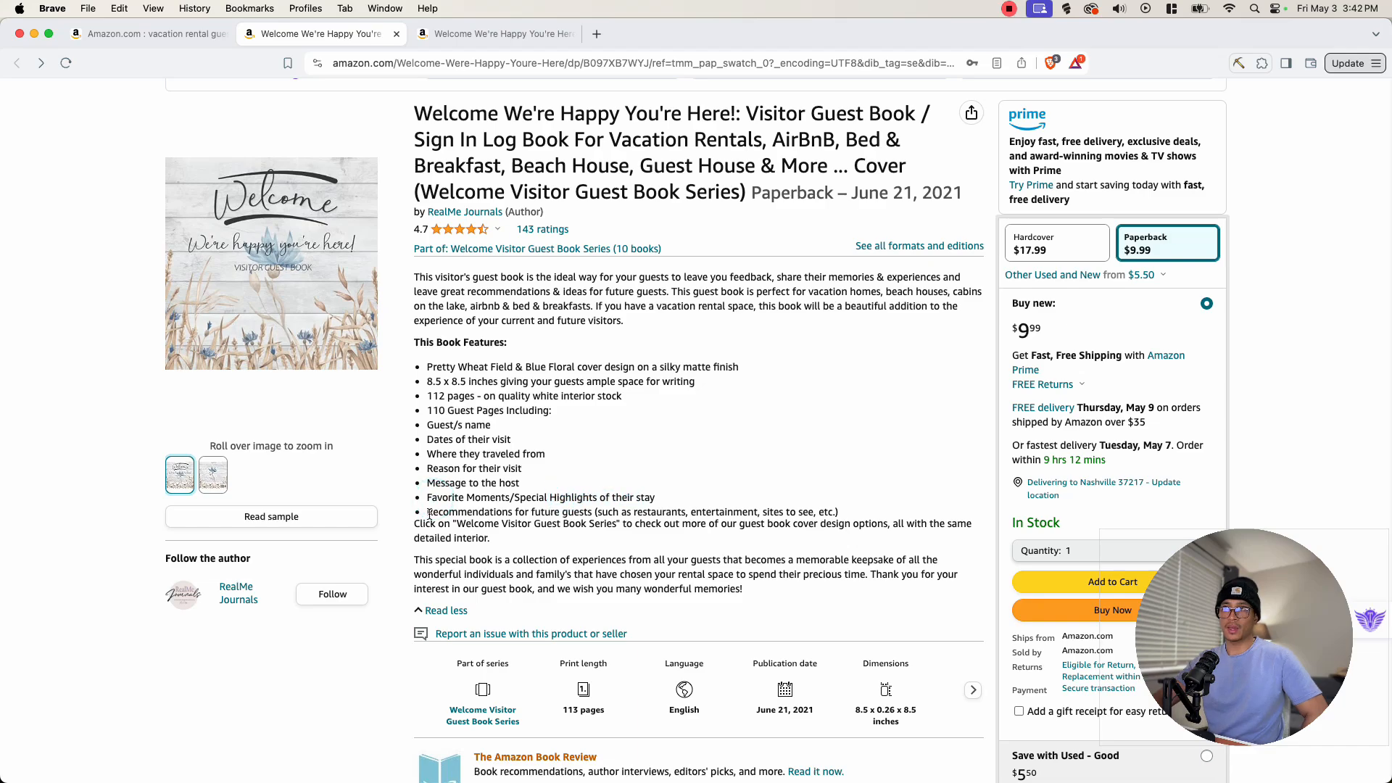
pyautogui.click(588, 514)
pyautogui.click(376, 491)
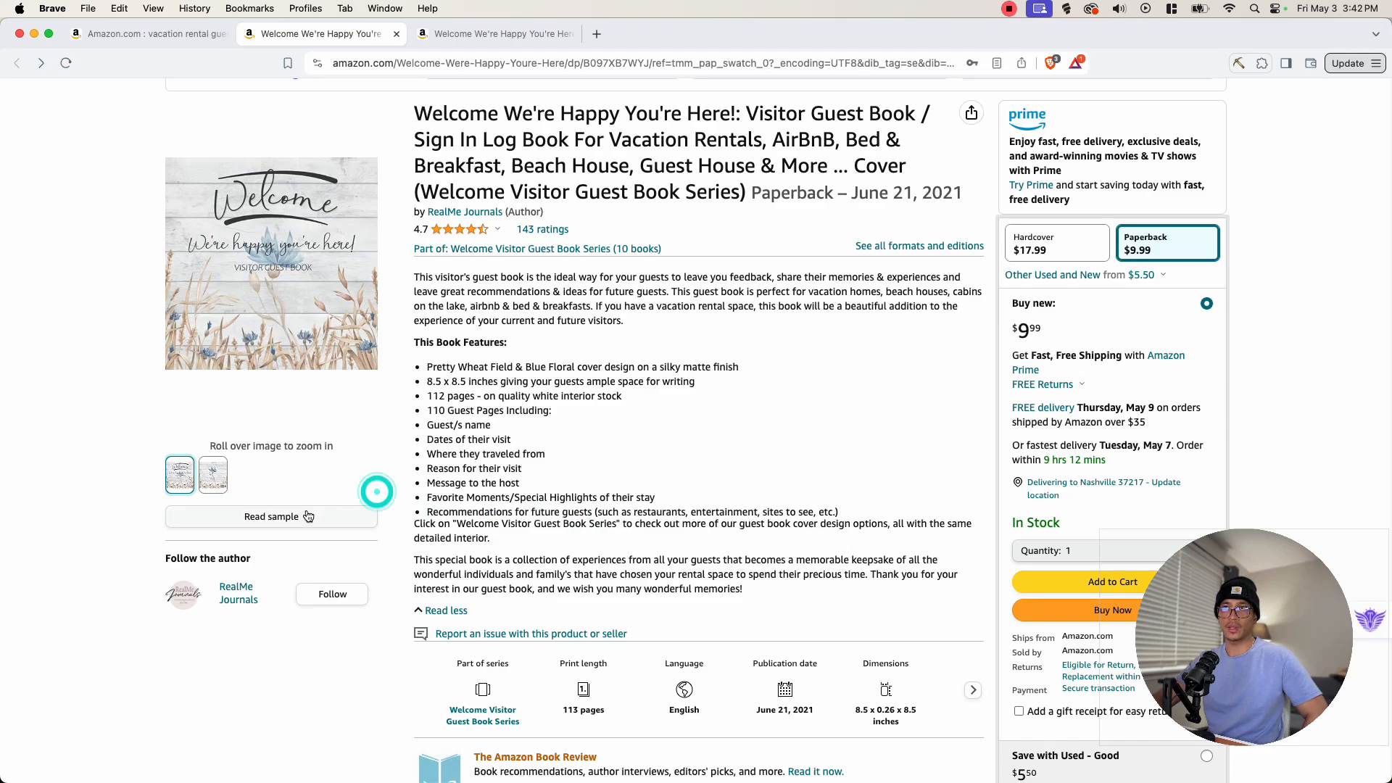
# - Open the book's sample and scroll through its guest sign-in page layout
pyautogui.click(305, 510)
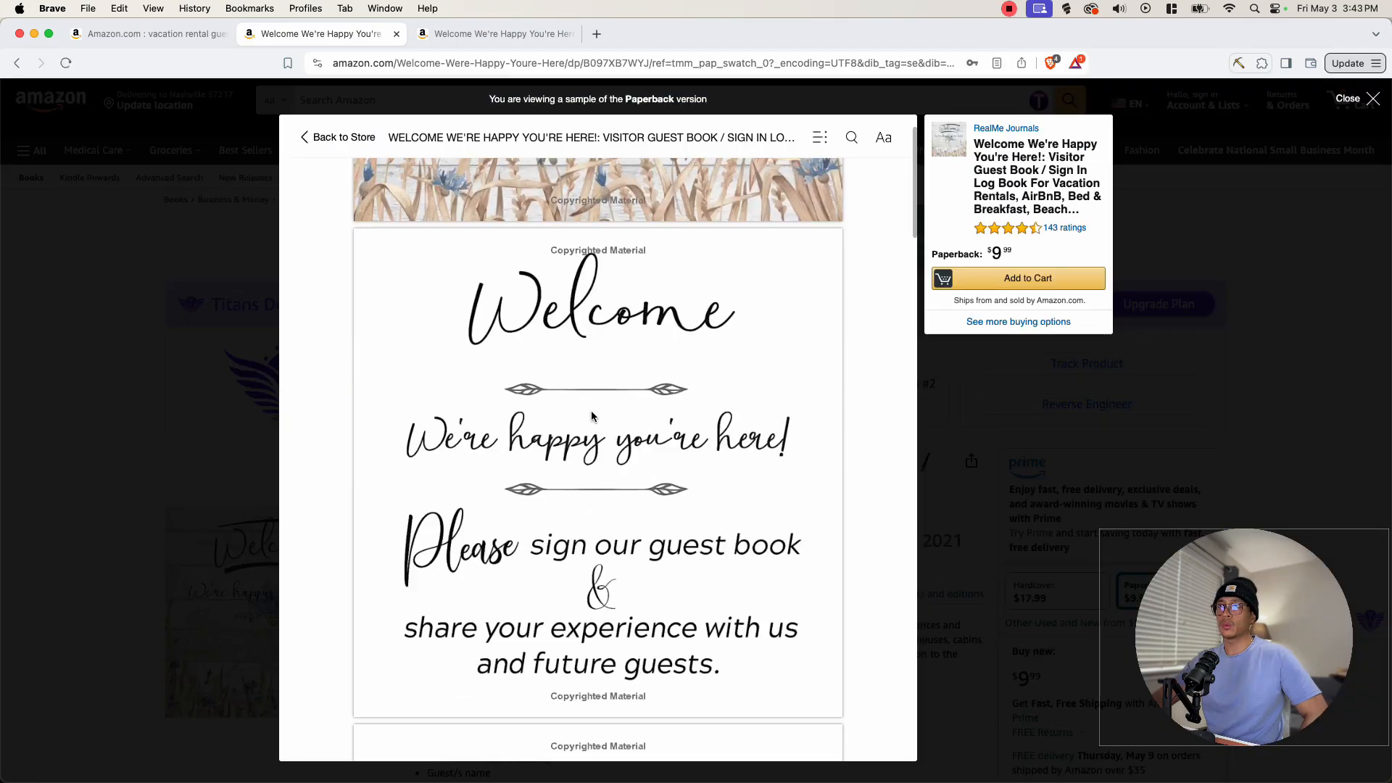
pyautogui.scroll(-3, 613, 415)
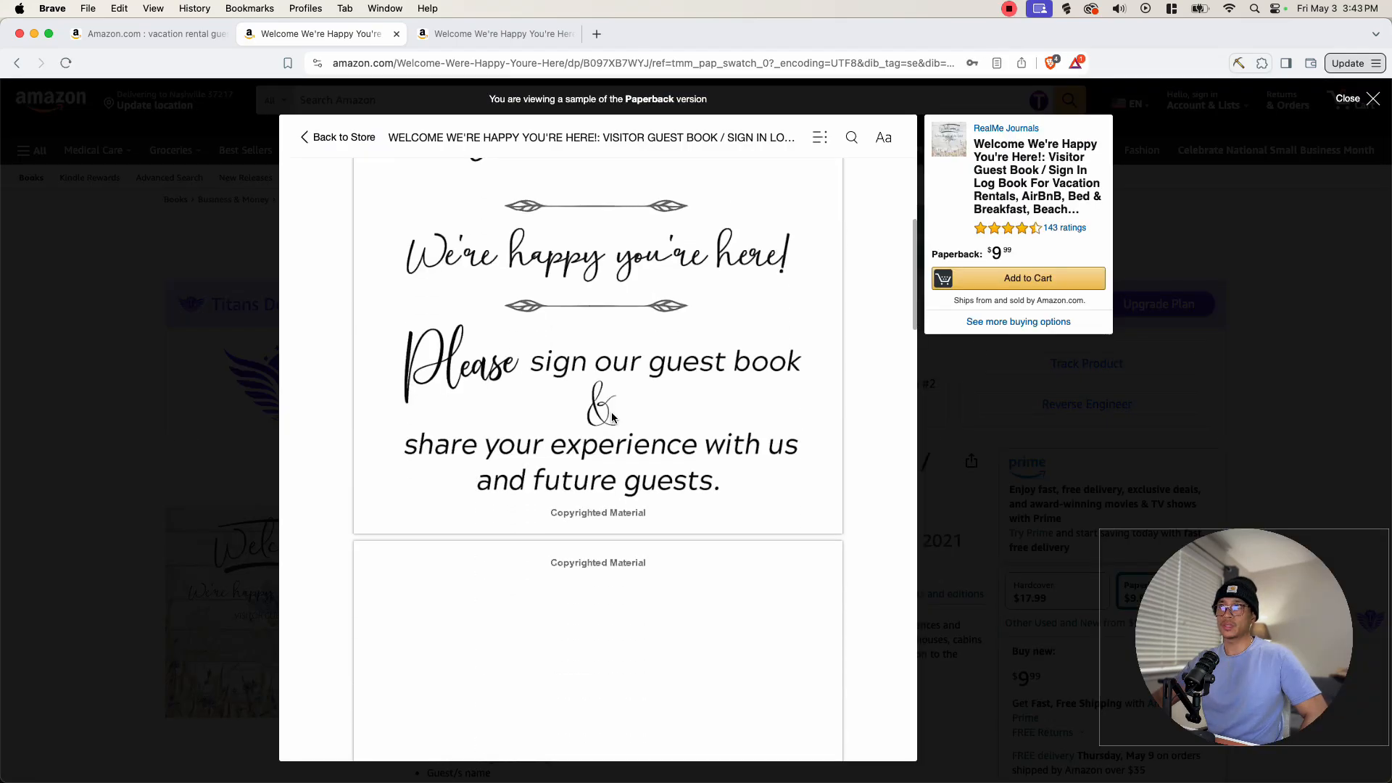
pyautogui.scroll(3, 708, 484)
pyautogui.scroll(-15, 500, 499)
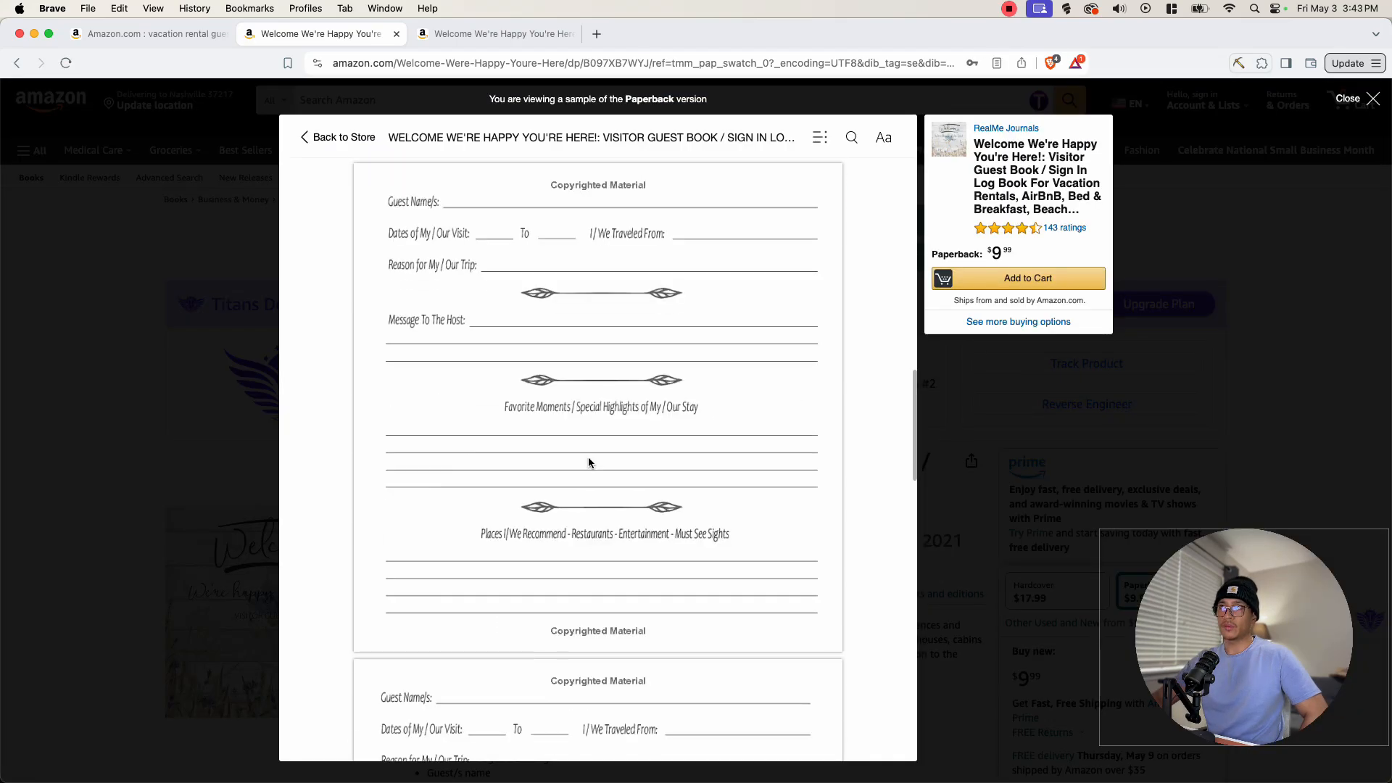
pyautogui.scroll(-2, 537, 625)
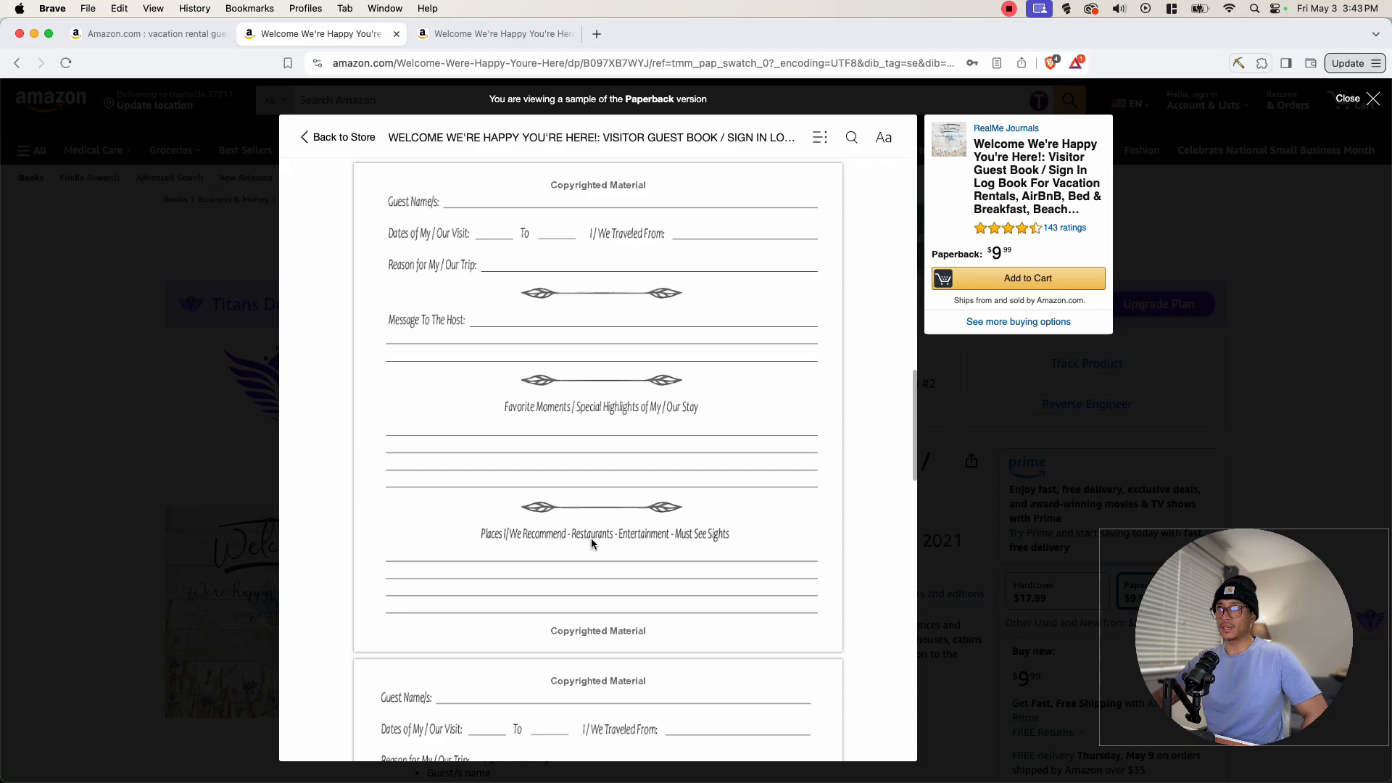
pyautogui.scroll(1, 695, 540)
pyautogui.scroll(-6, 634, 413)
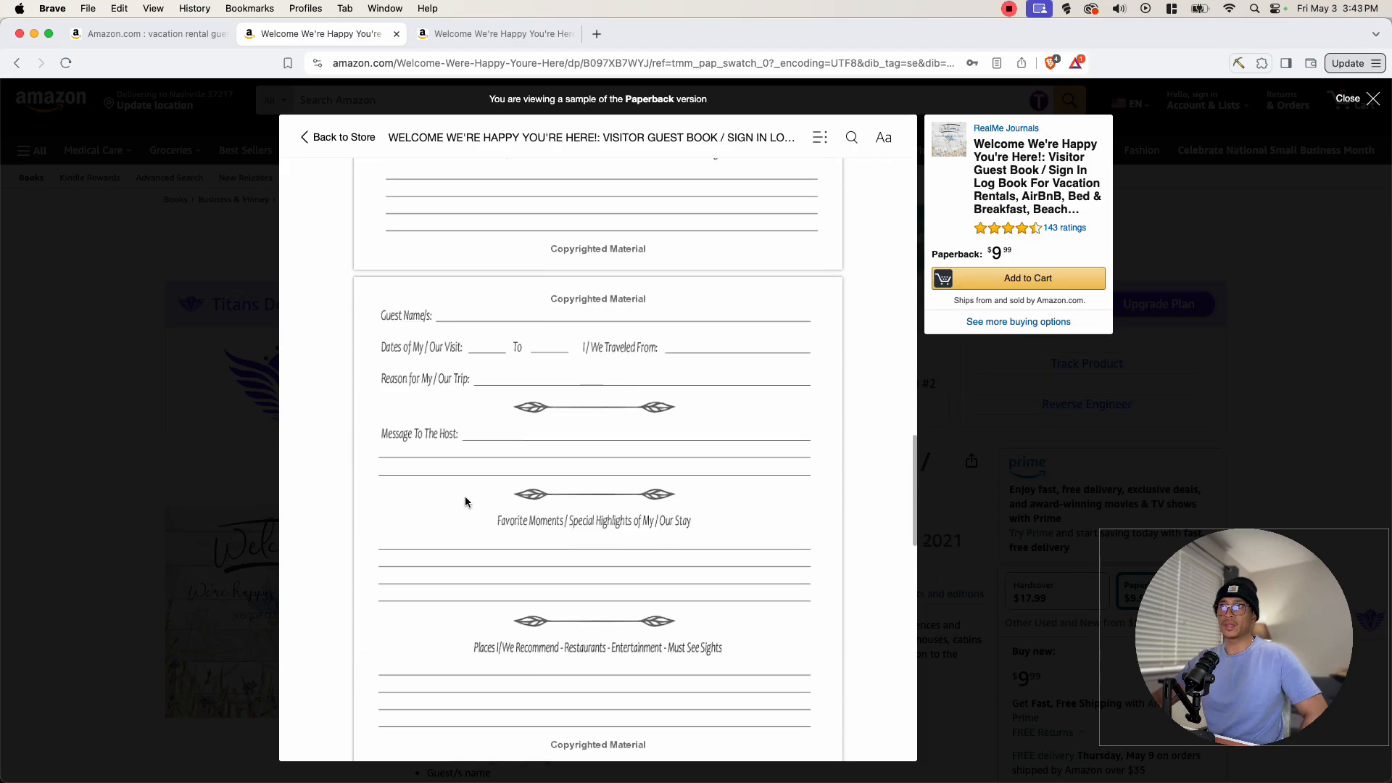
pyautogui.scroll(-2, 549, 562)
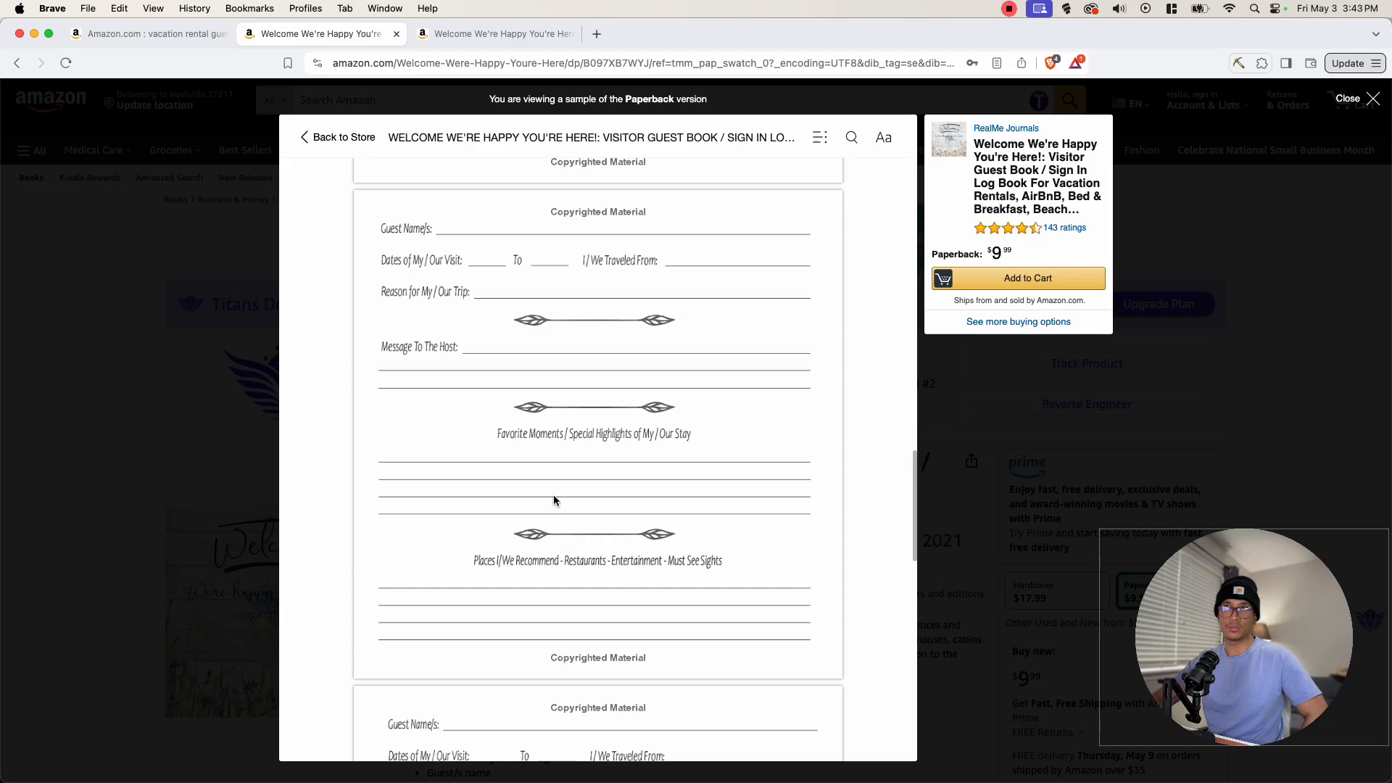
pyautogui.scroll(-8, 580, 490)
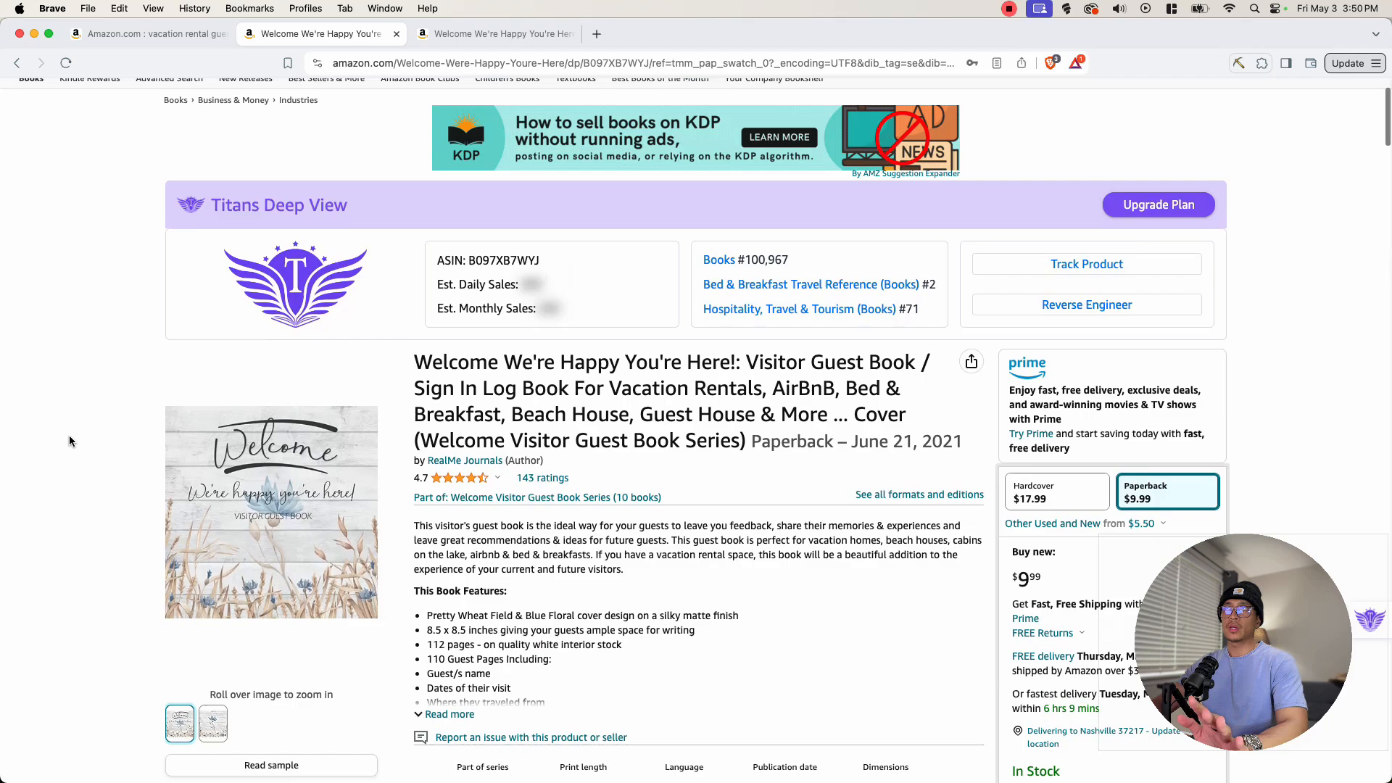
# - View the book's BSR history chart over the 90 days and 6 months ranges
pyautogui.scroll(-10, 68, 435)
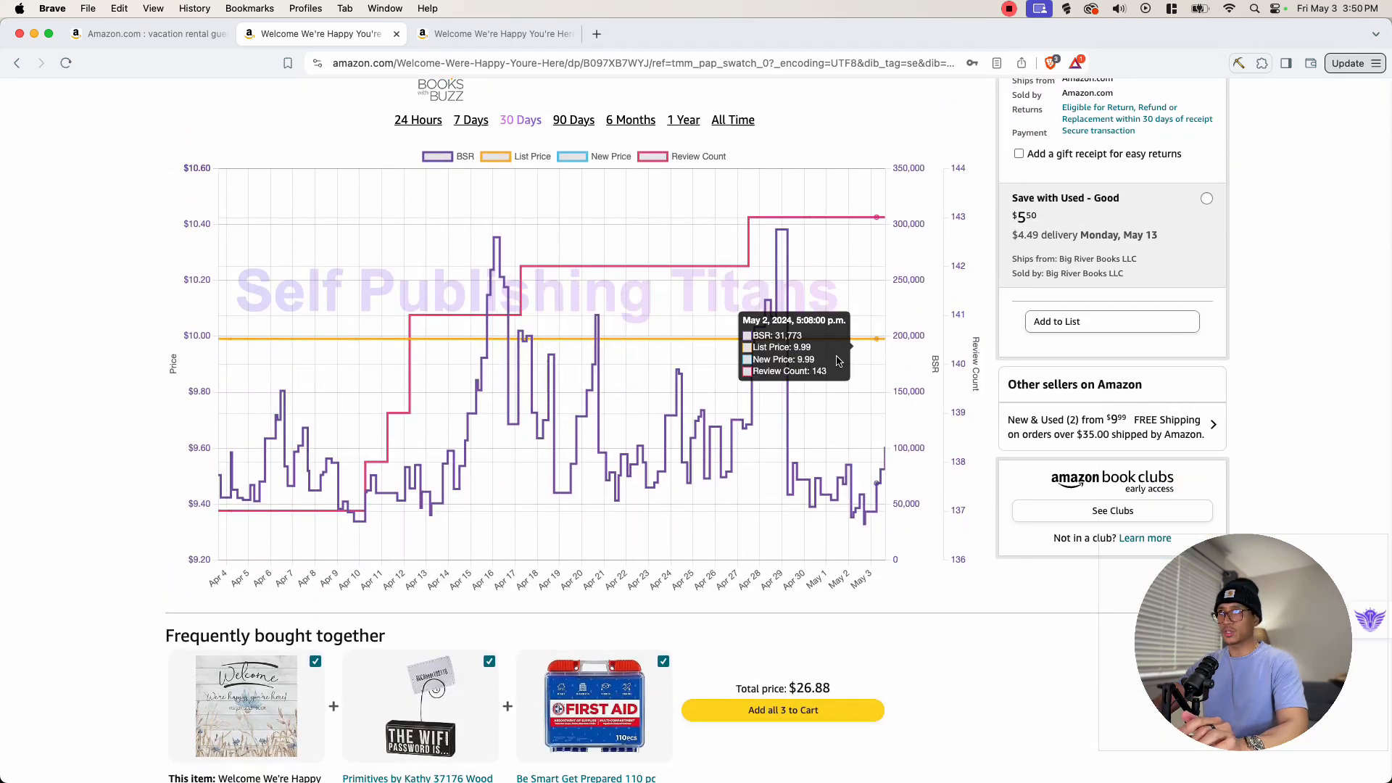
pyautogui.scroll(2, 68, 363)
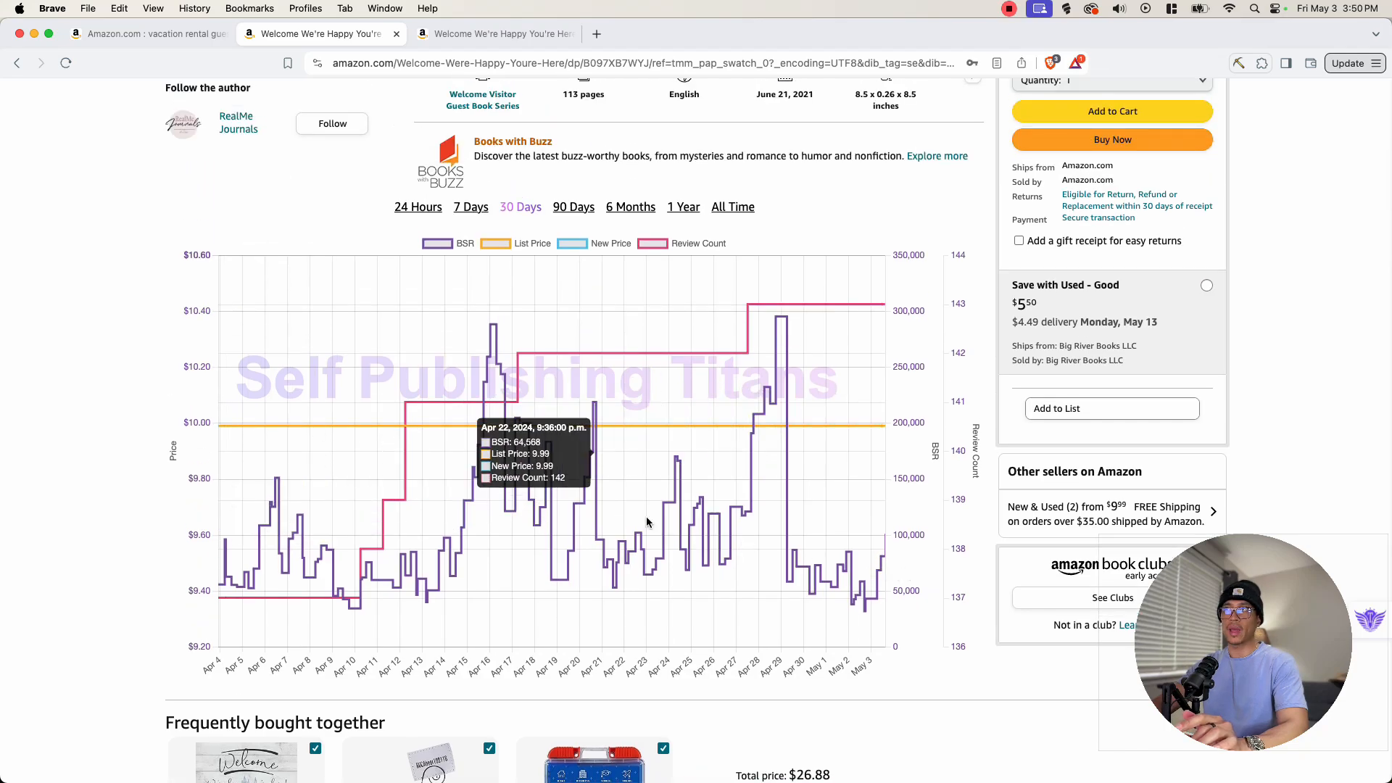
pyautogui.click(577, 211)
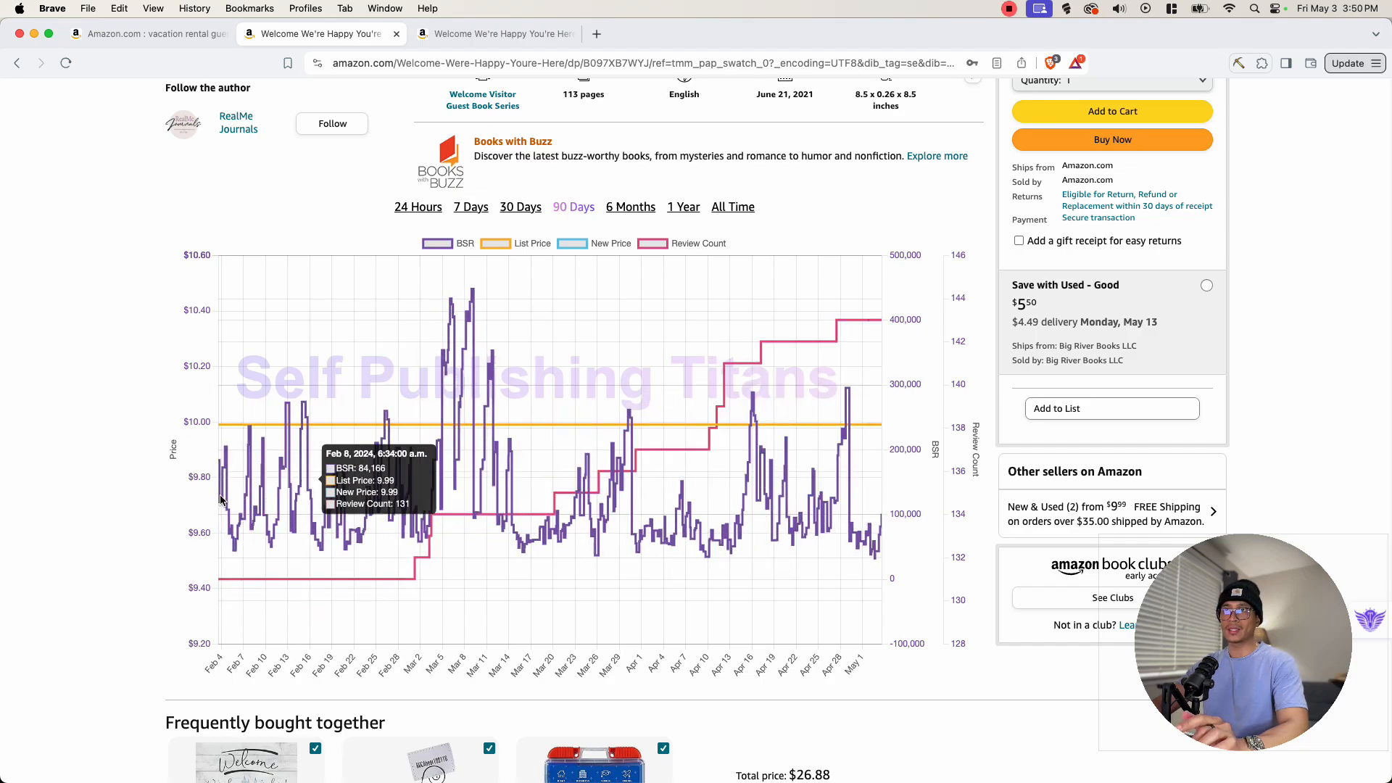
pyautogui.click(617, 211)
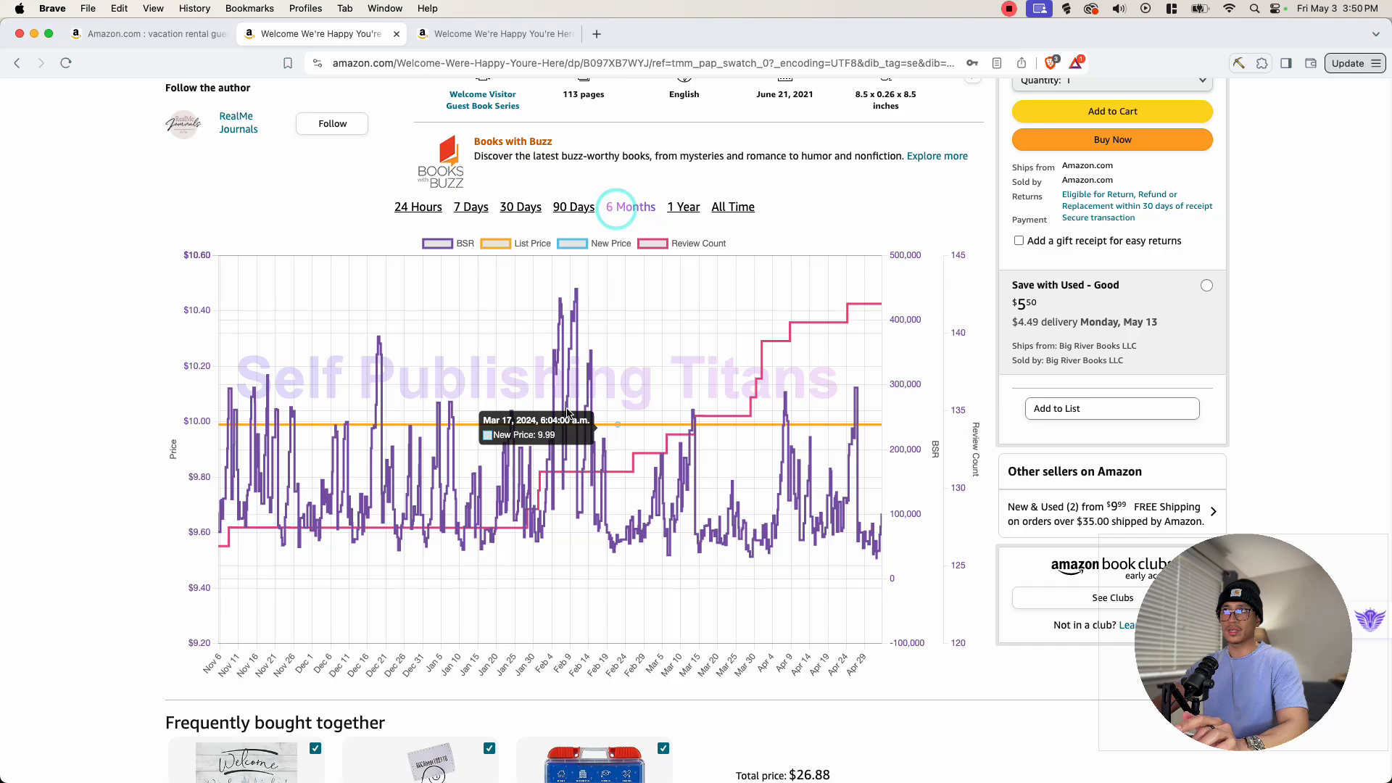
# - View the book's BSR history chart over the 1 Year and All Time ranges
pyautogui.click(685, 208)
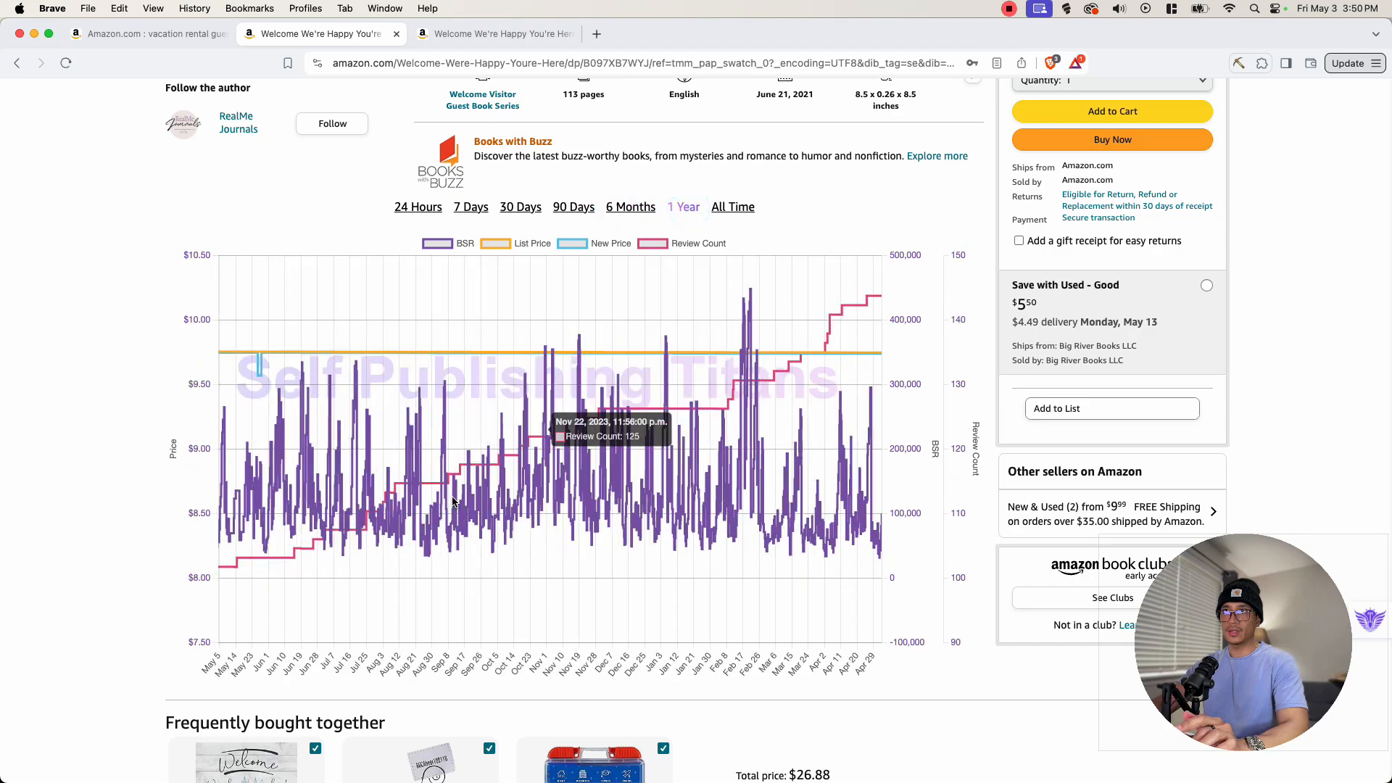
pyautogui.click(738, 204)
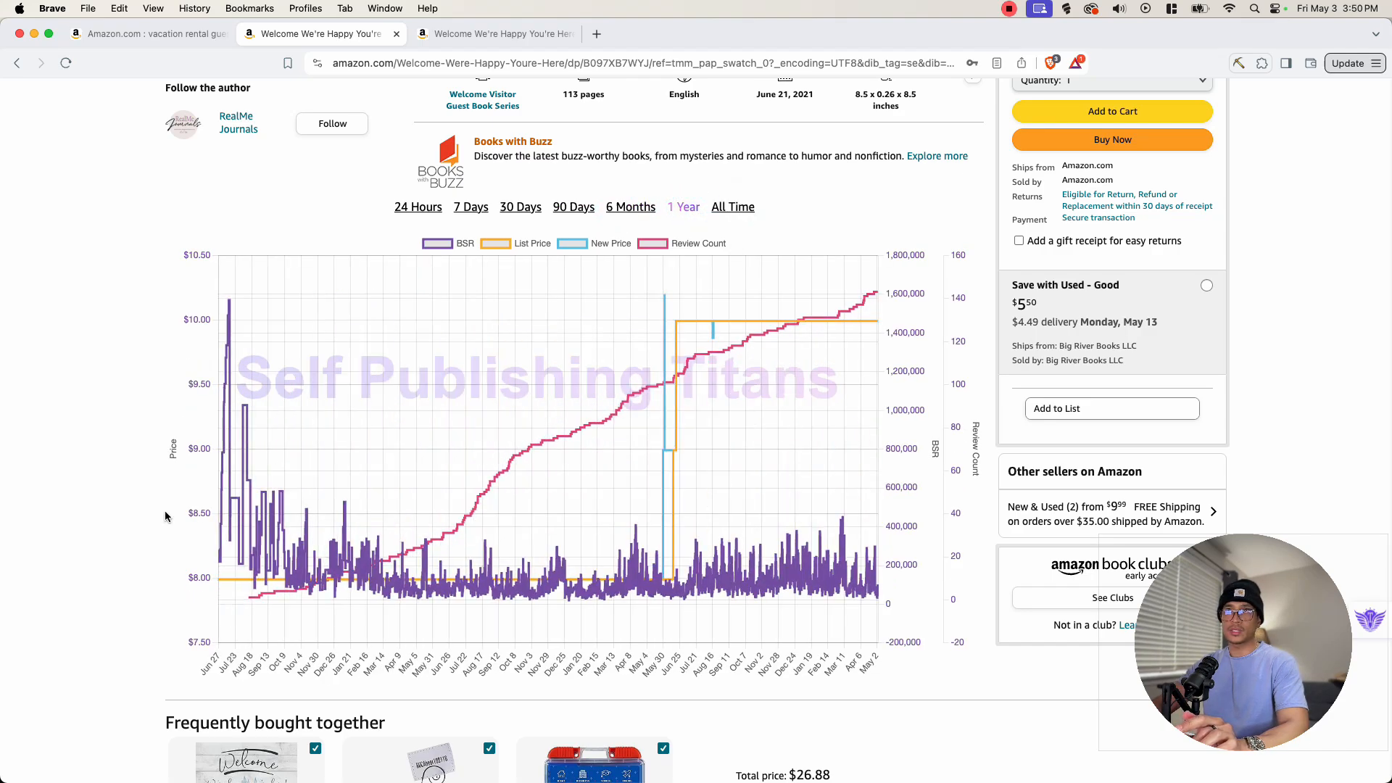
pyautogui.moveTo(217, 551)
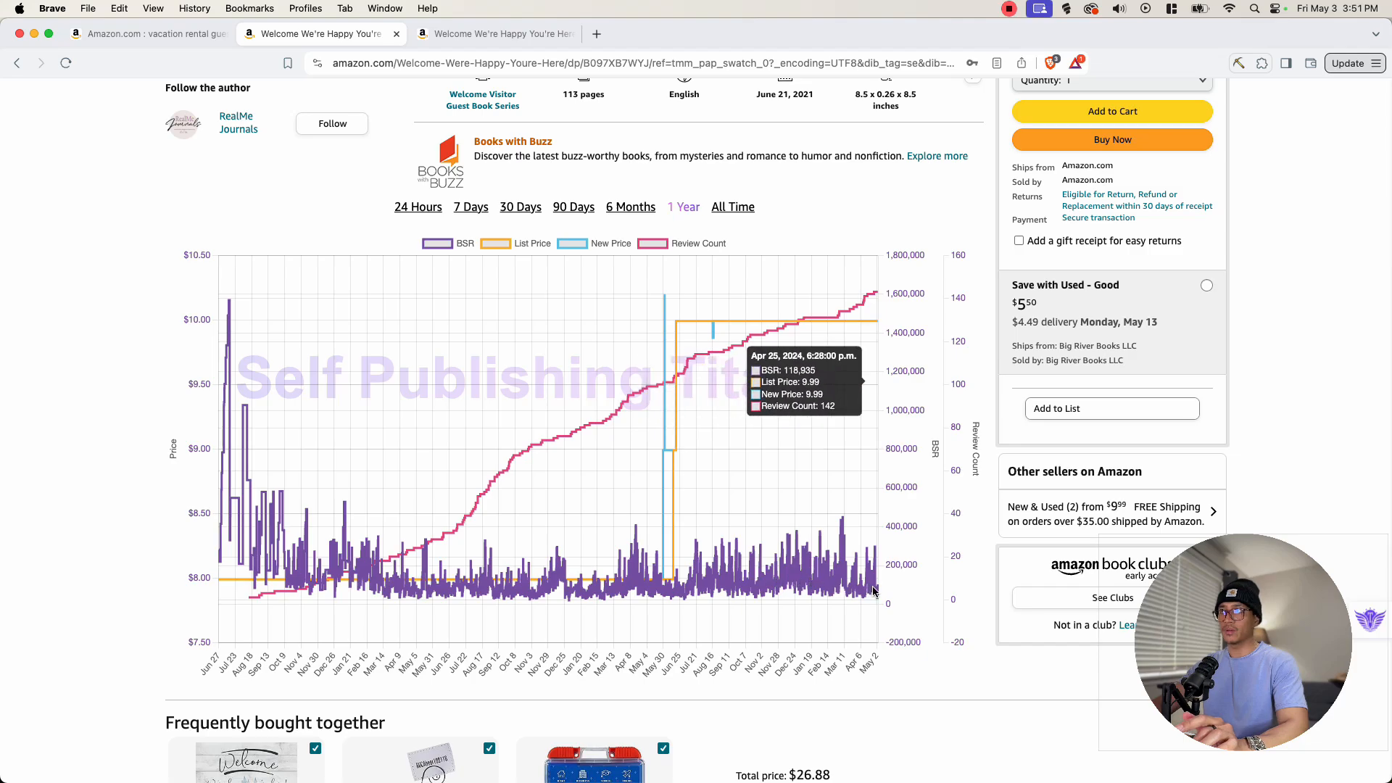
# - Scroll through the product page's similar items and From the Publisher section showing the guest page layout
pyautogui.scroll(-20, 124, 522)
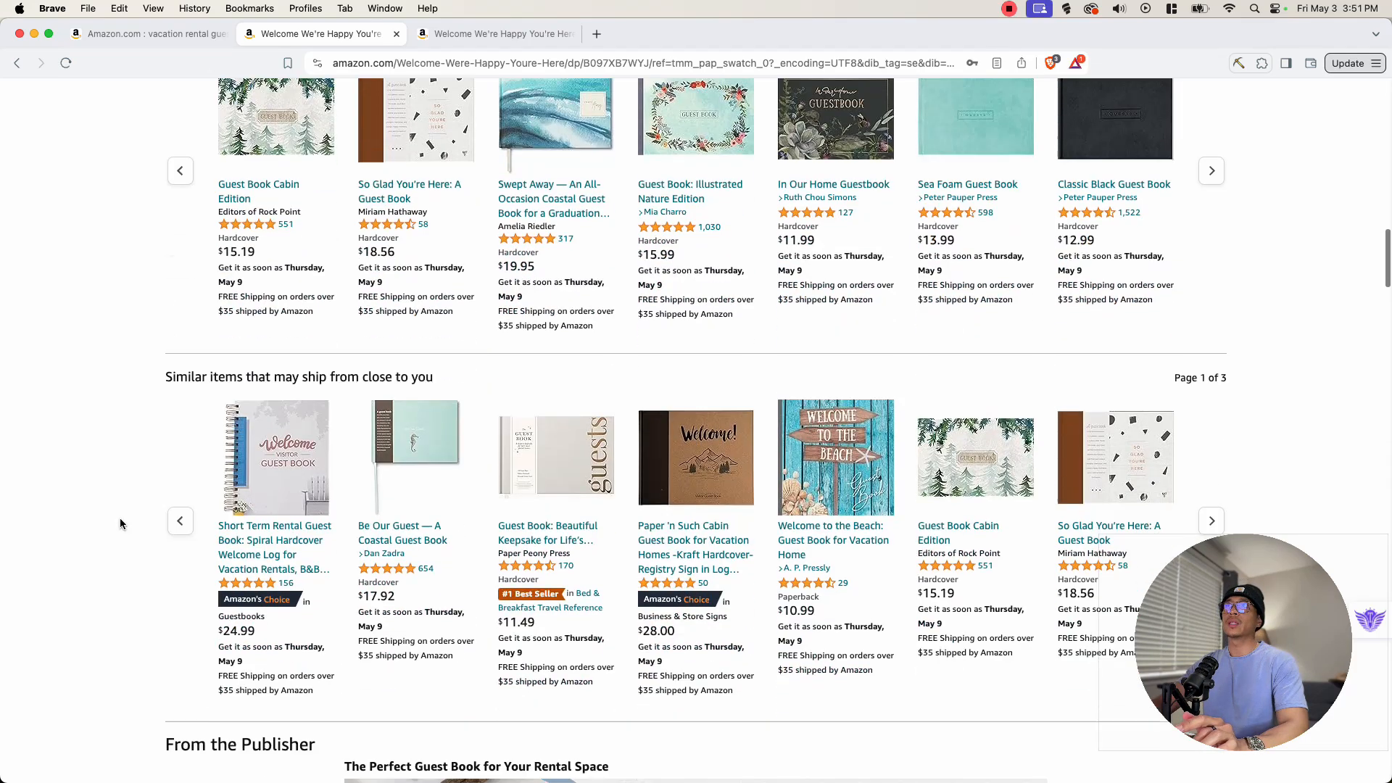
pyautogui.scroll(-5, 122, 523)
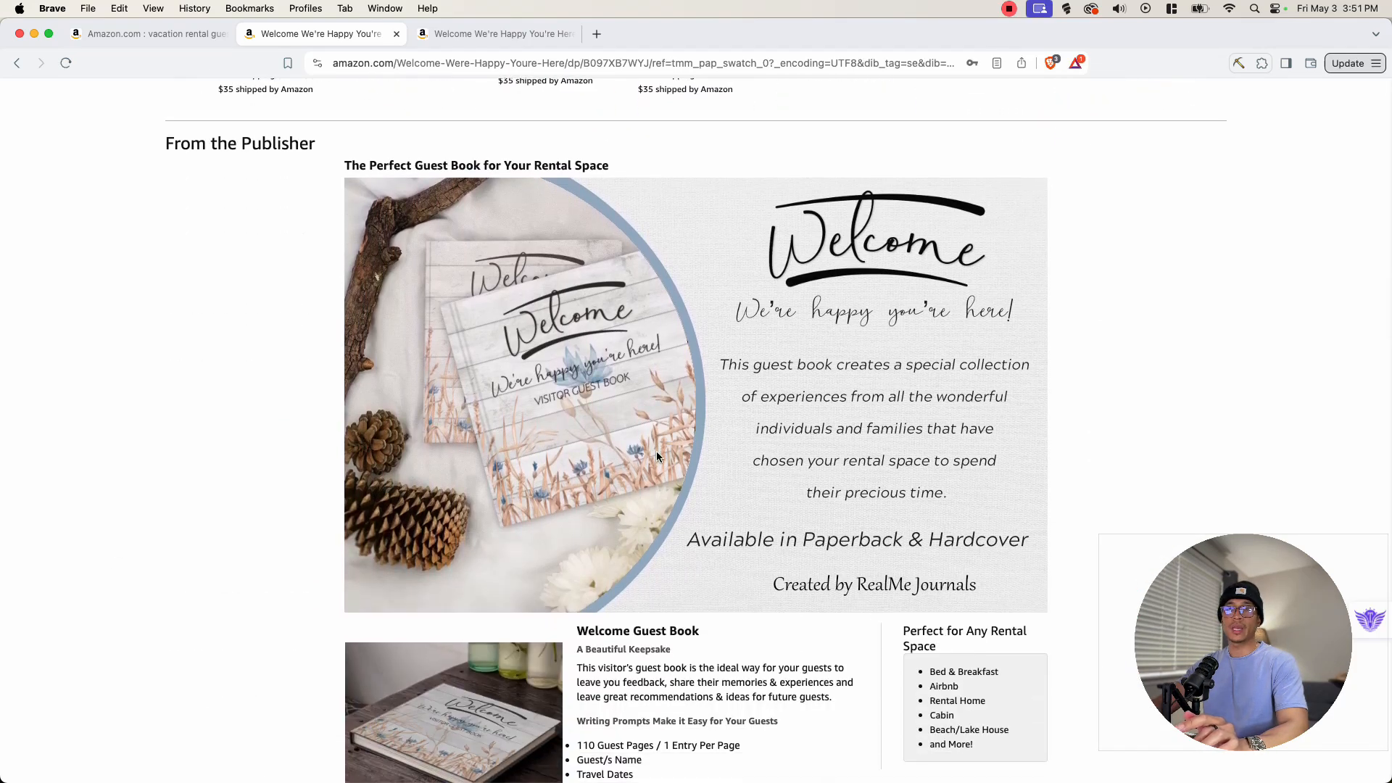
pyautogui.scroll(-2, 723, 440)
pyautogui.scroll(2, 425, 467)
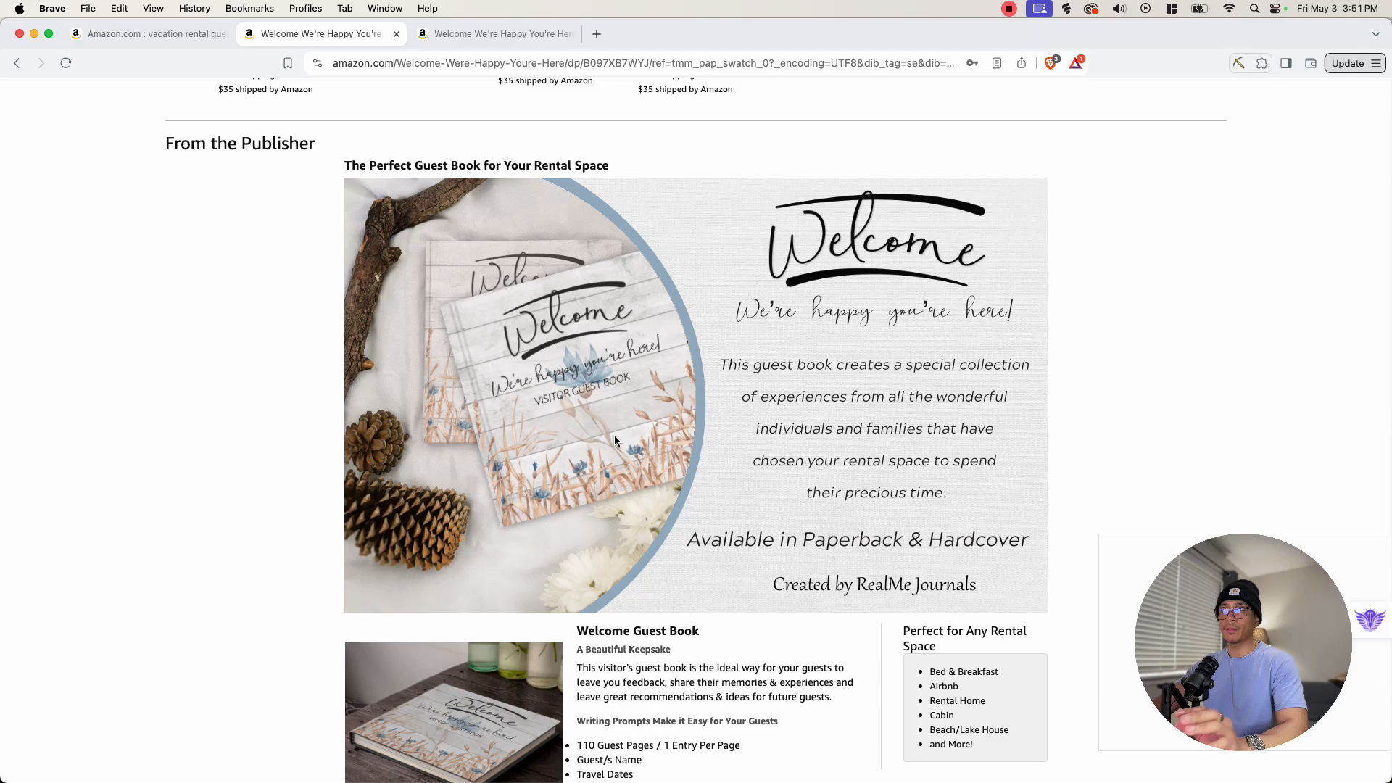
pyautogui.scroll(-7, 691, 429)
pyautogui.scroll(5, 913, 450)
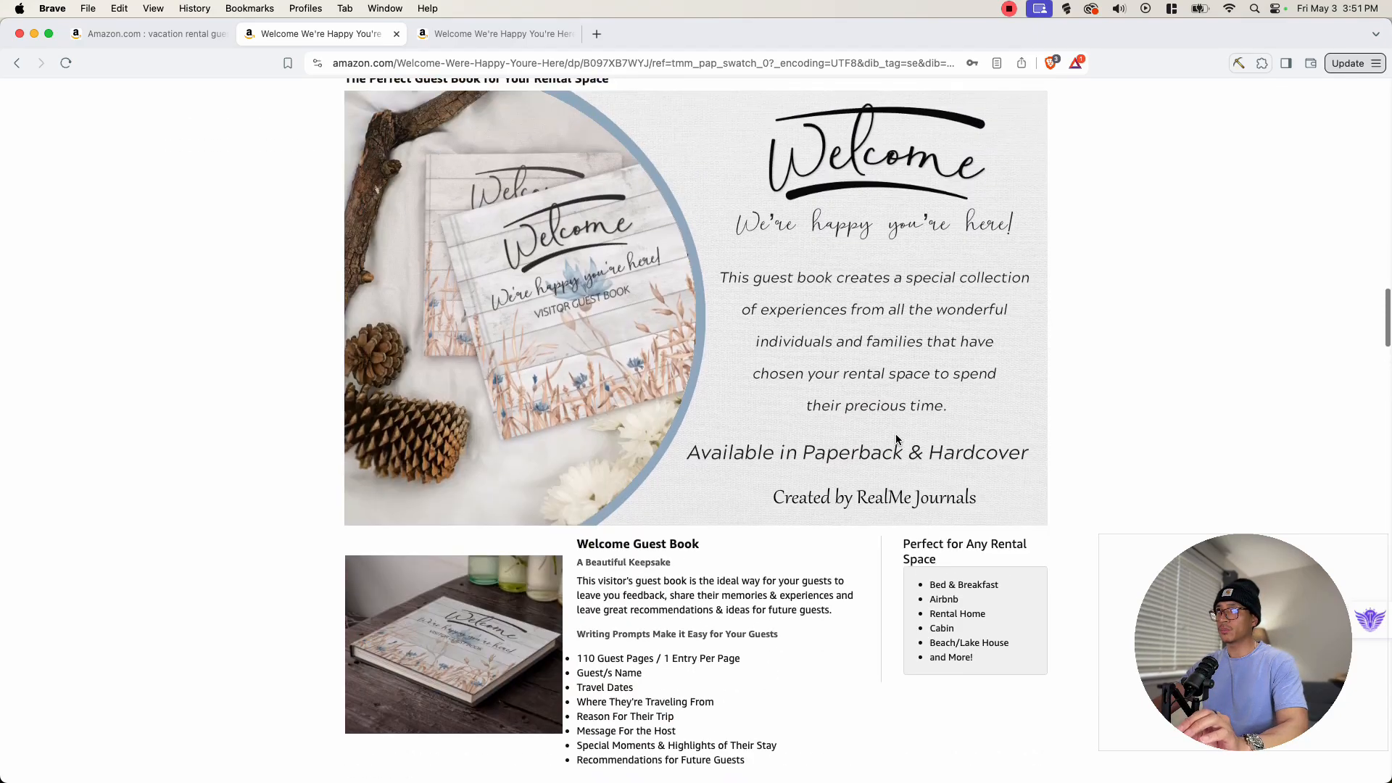
pyautogui.scroll(-15, 901, 445)
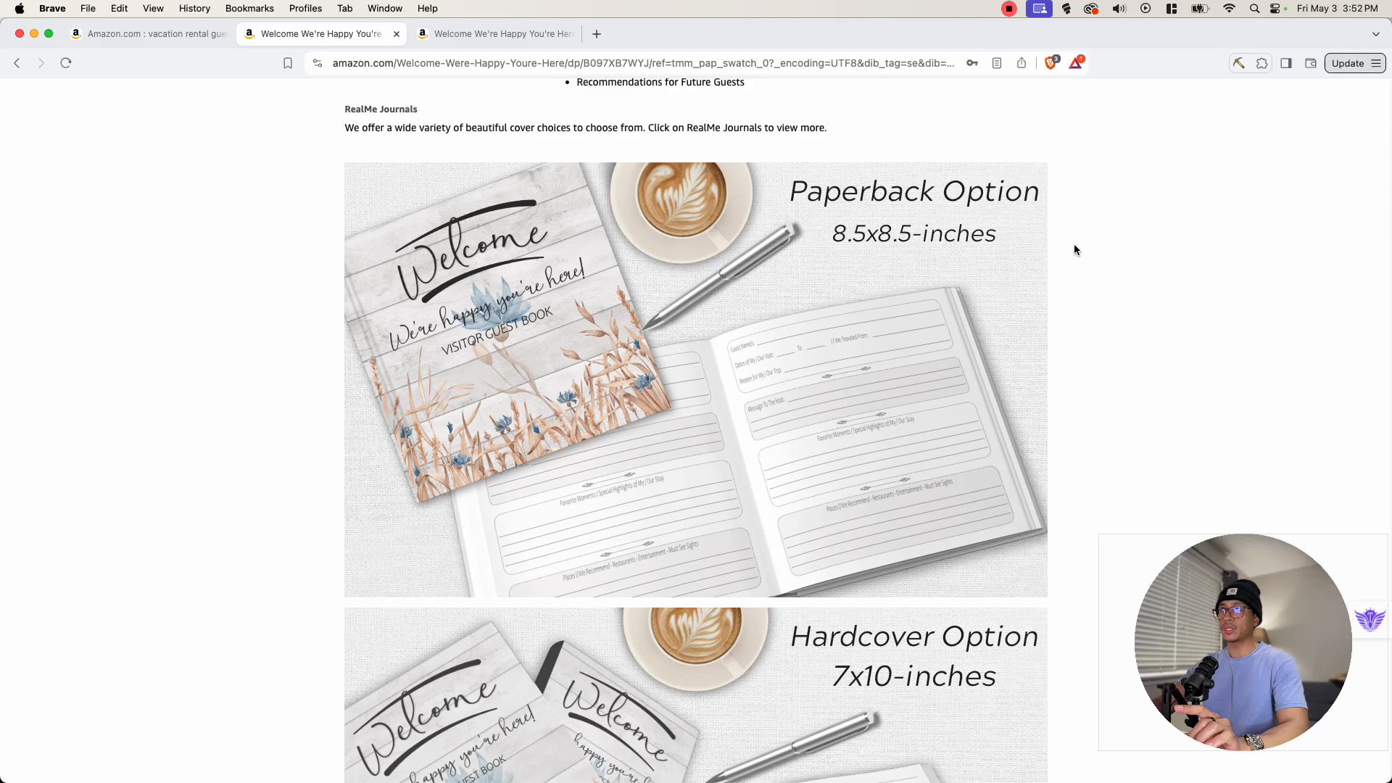
pyautogui.scroll(-7, 1073, 244)
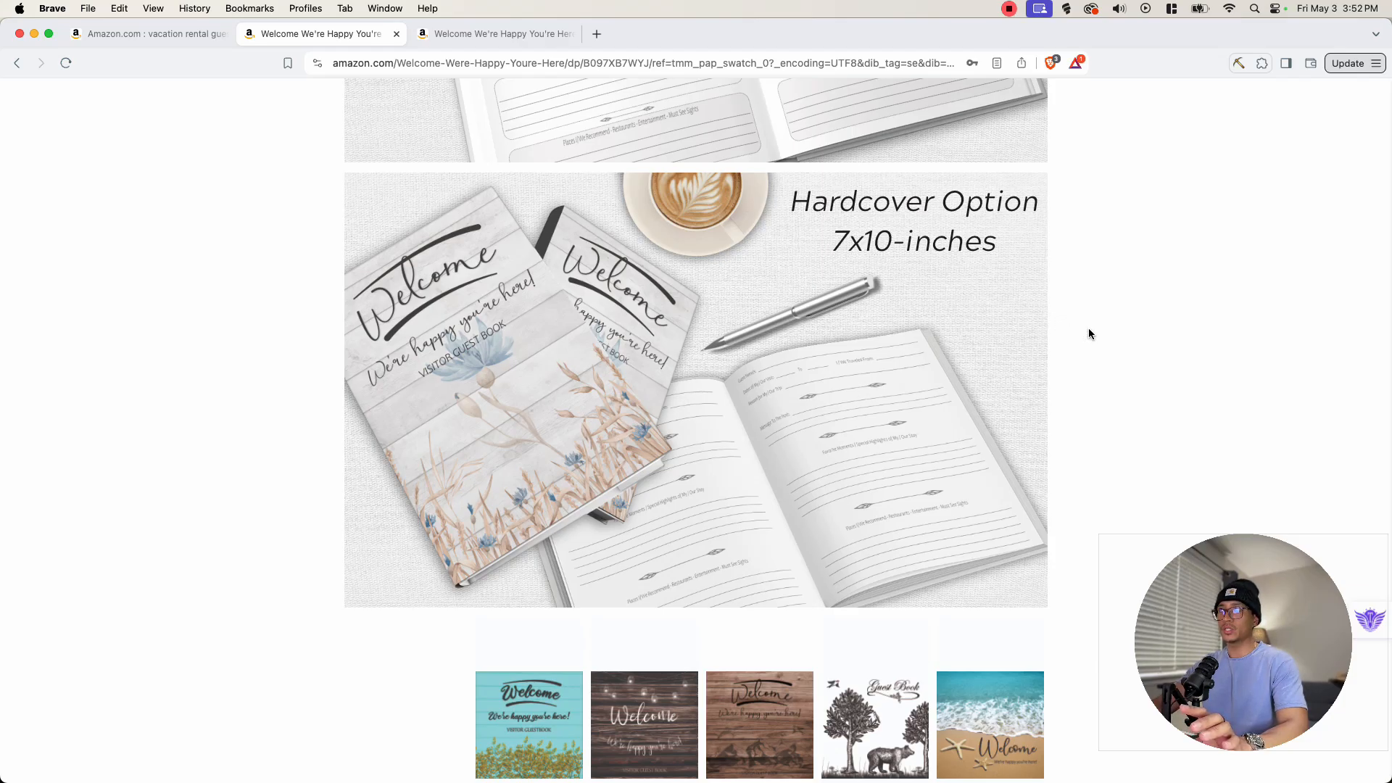
pyautogui.scroll(15, 1089, 333)
pyautogui.scroll(-2, 971, 319)
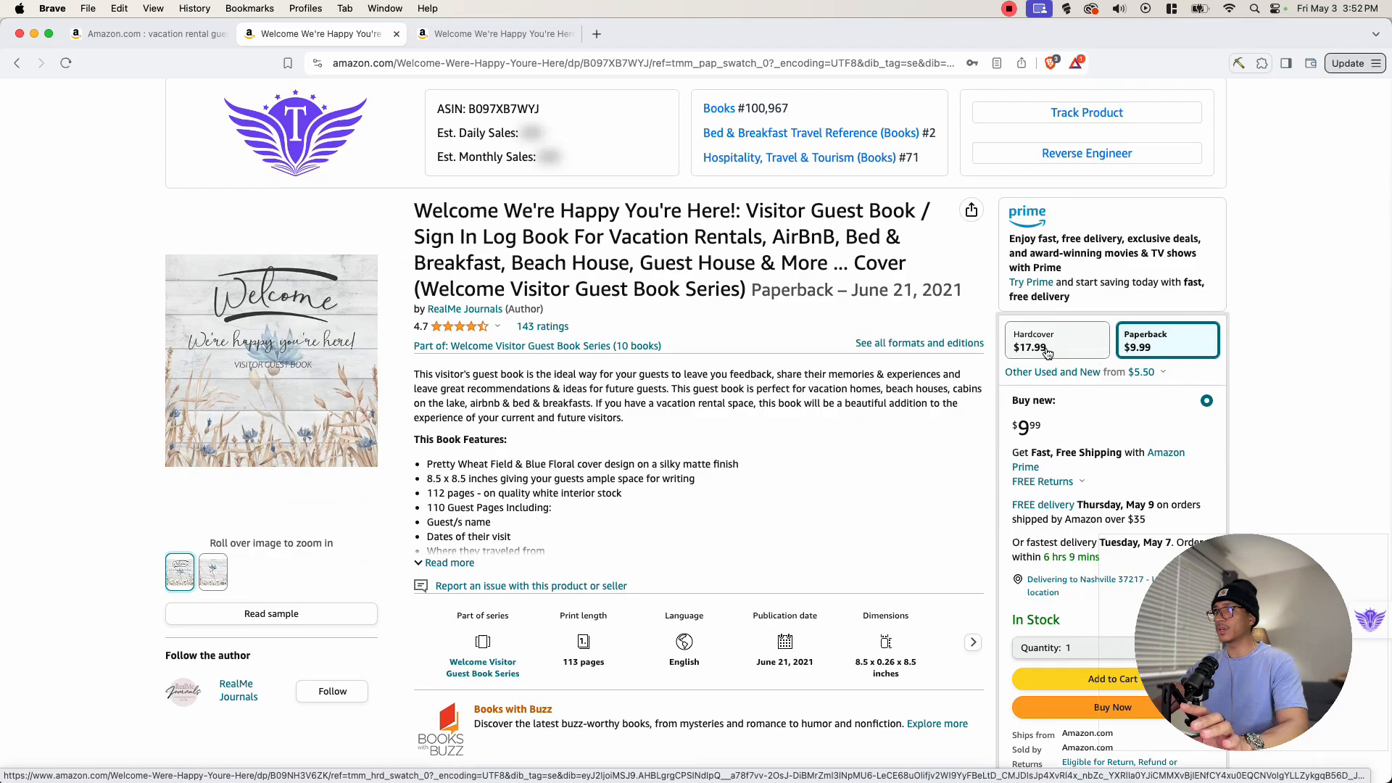
# - Switch to the hardcover edition's tab and review its listing details and ranks
pyautogui.click(500, 33)
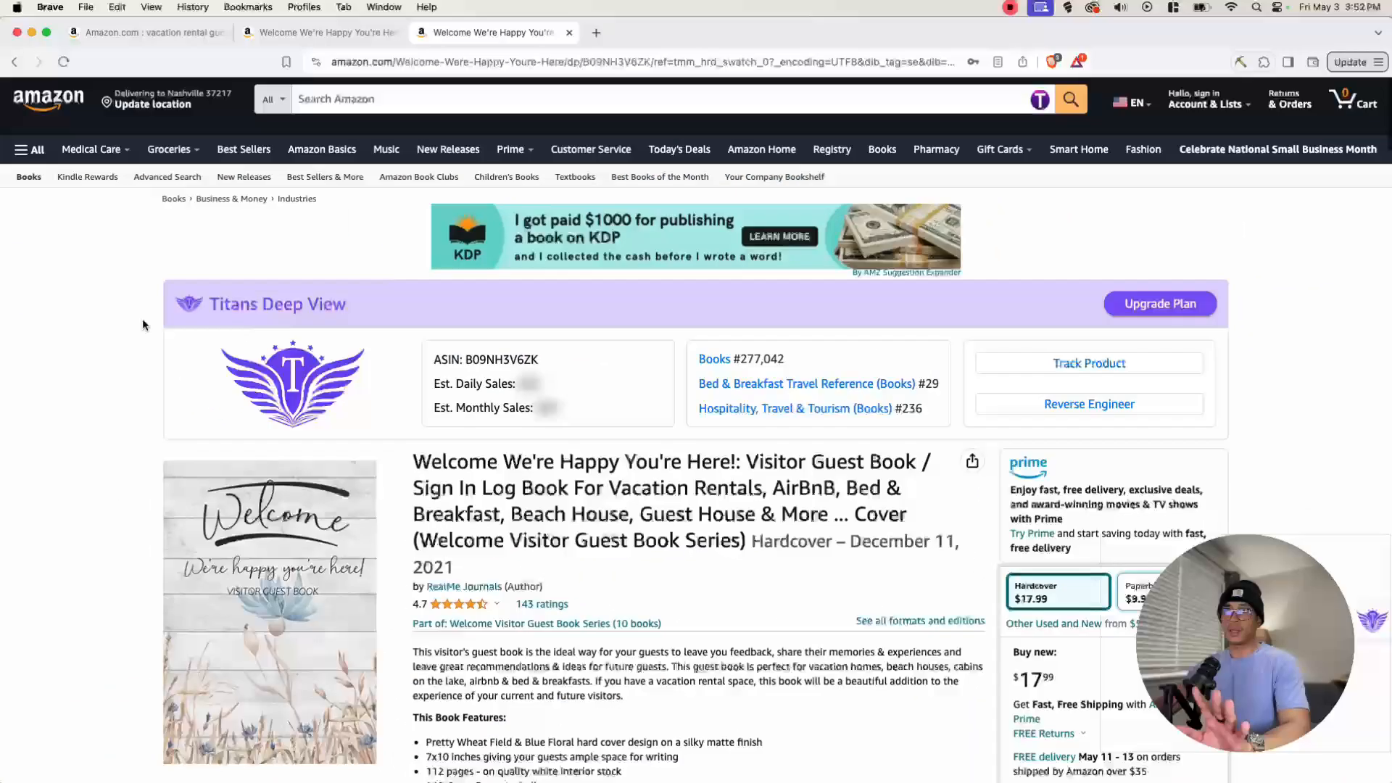
pyautogui.scroll(-5, 129, 387)
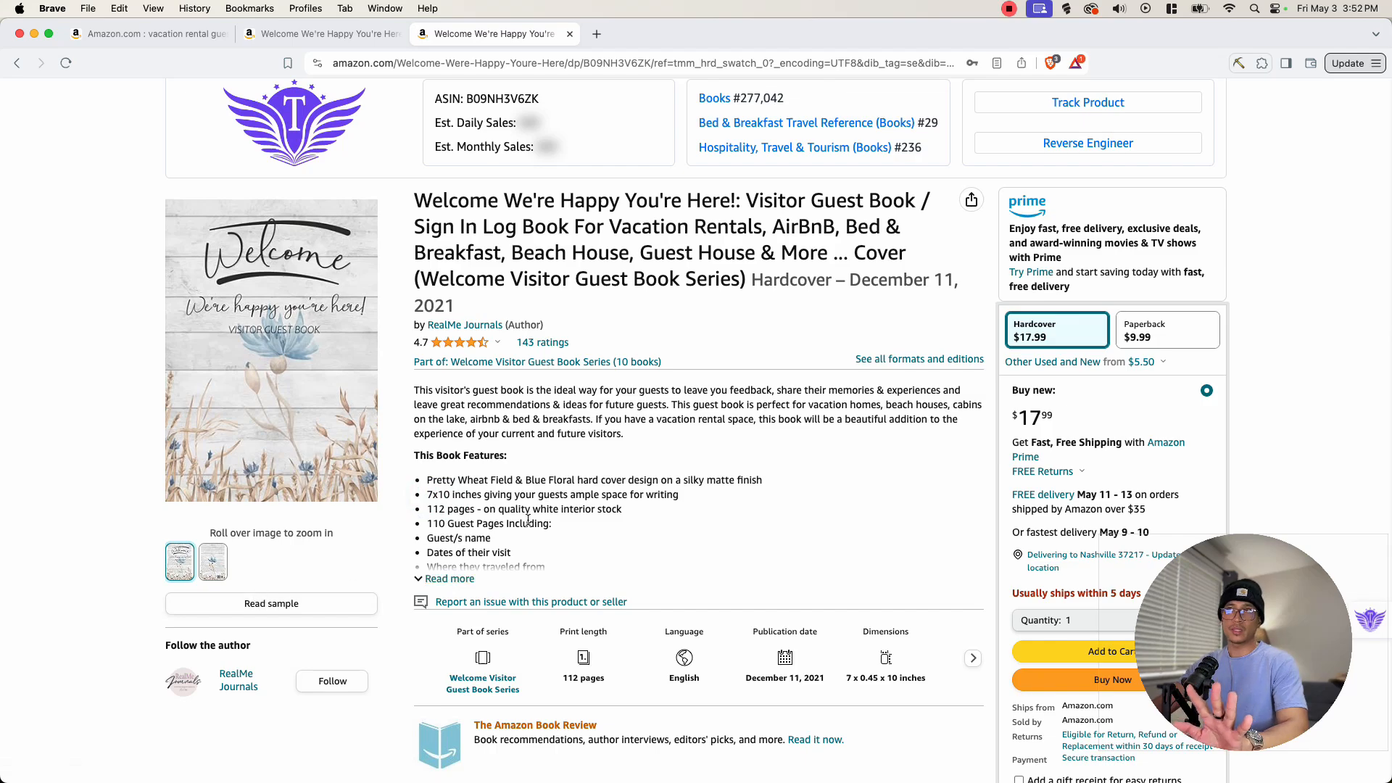
pyautogui.scroll(-2, 341, 573)
pyautogui.scroll(2, 329, 575)
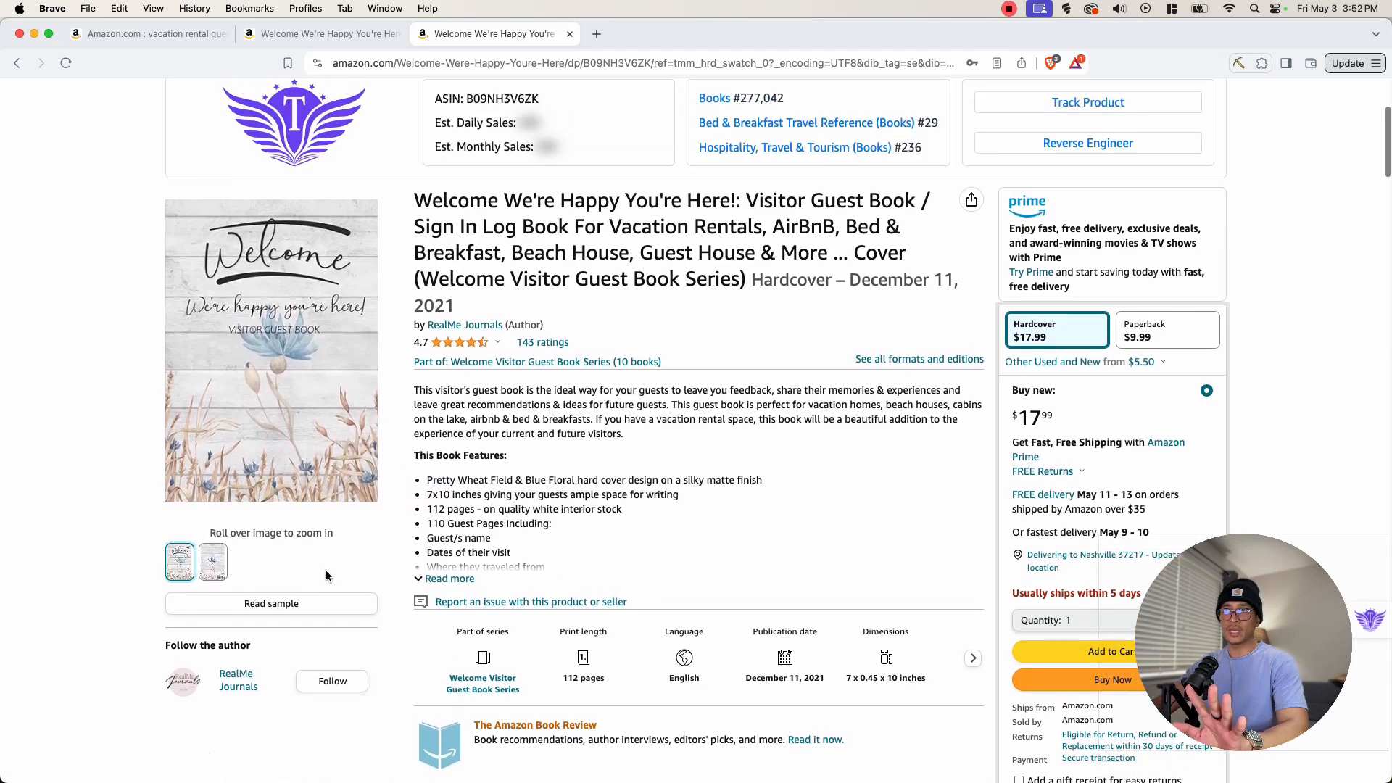
# - Open the hardcover's sample and scroll through its guest sign-in page layout
pyautogui.click(294, 604)
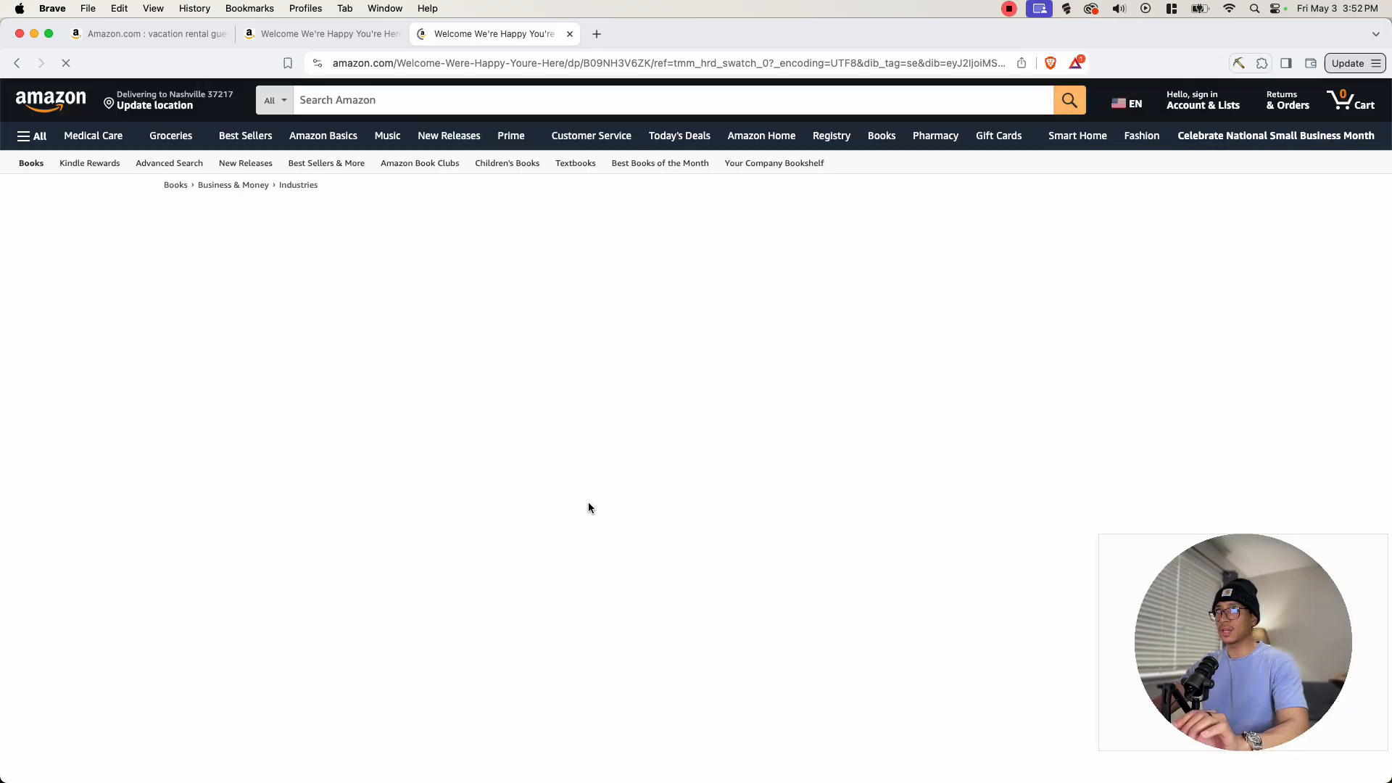
pyautogui.scroll(-15, 636, 483)
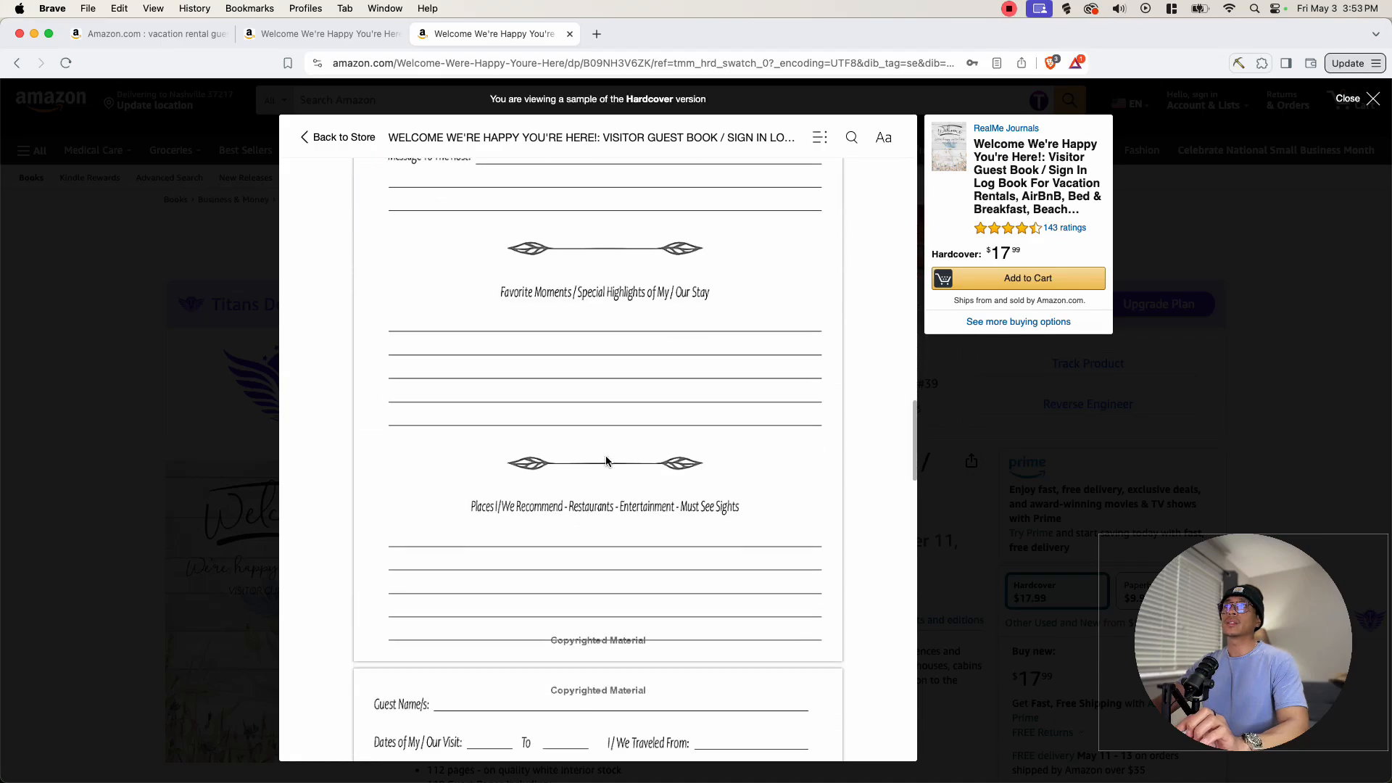
pyautogui.scroll(-3, 608, 492)
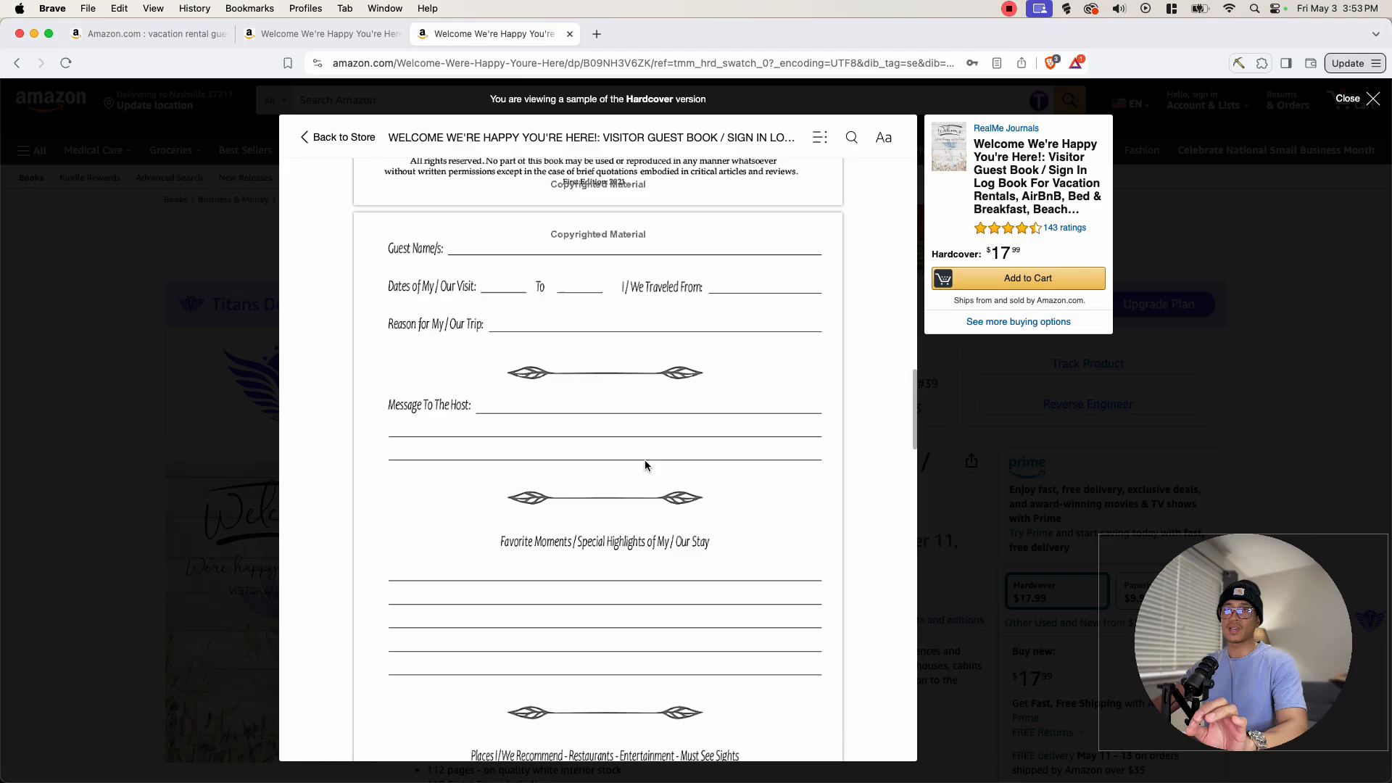
pyautogui.scroll(-10, 644, 464)
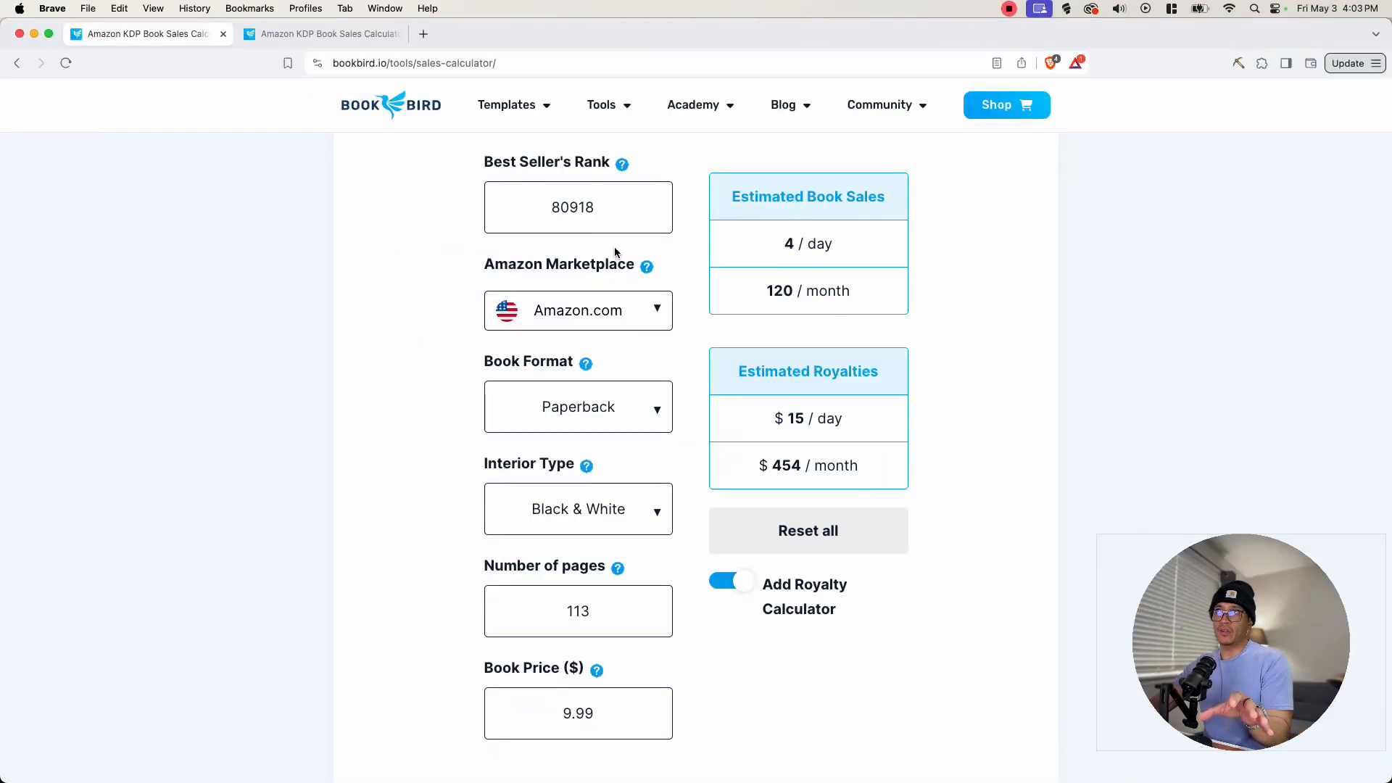
# - Inspect the paperback's BSR, page count and price entries in the book sales calculator
pyautogui.doubleClick(544, 207)
pyautogui.click(602, 209)
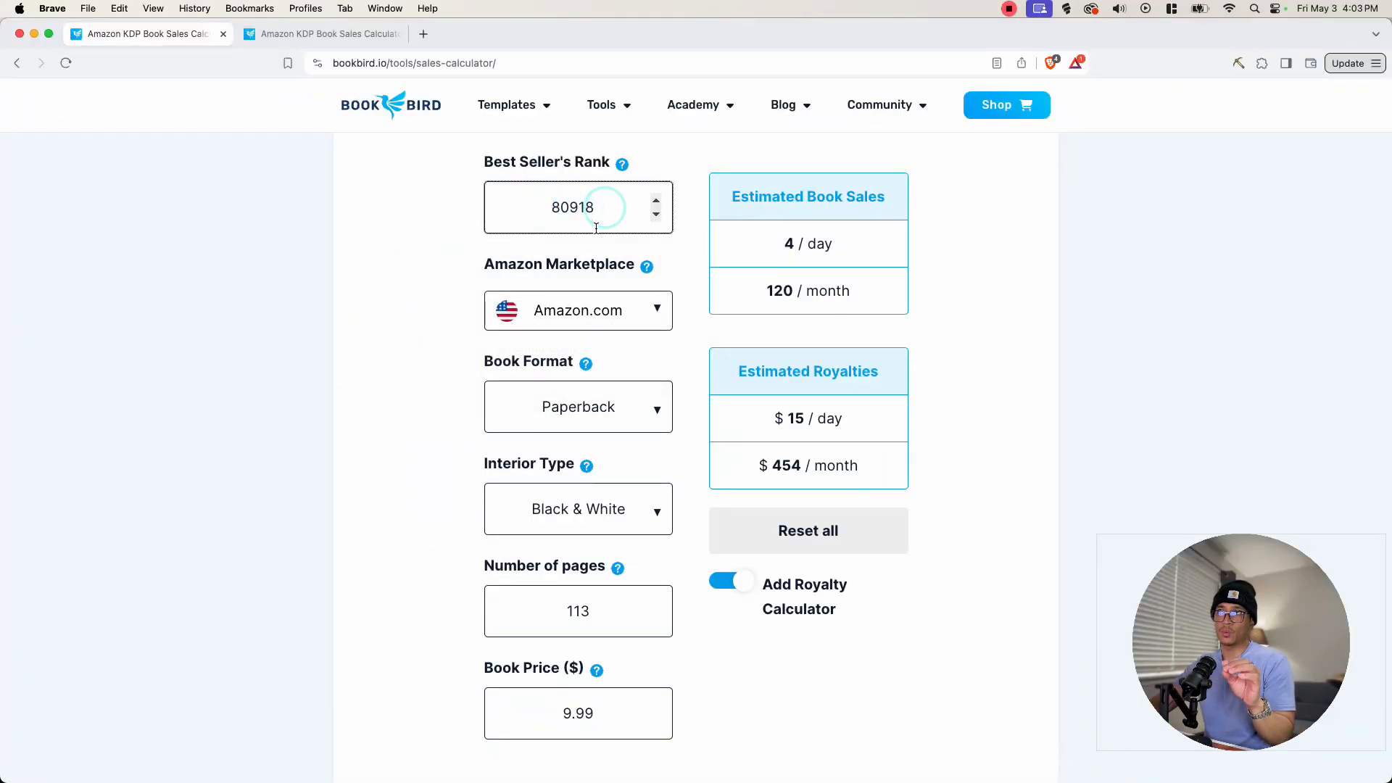
pyautogui.doubleClick(558, 616)
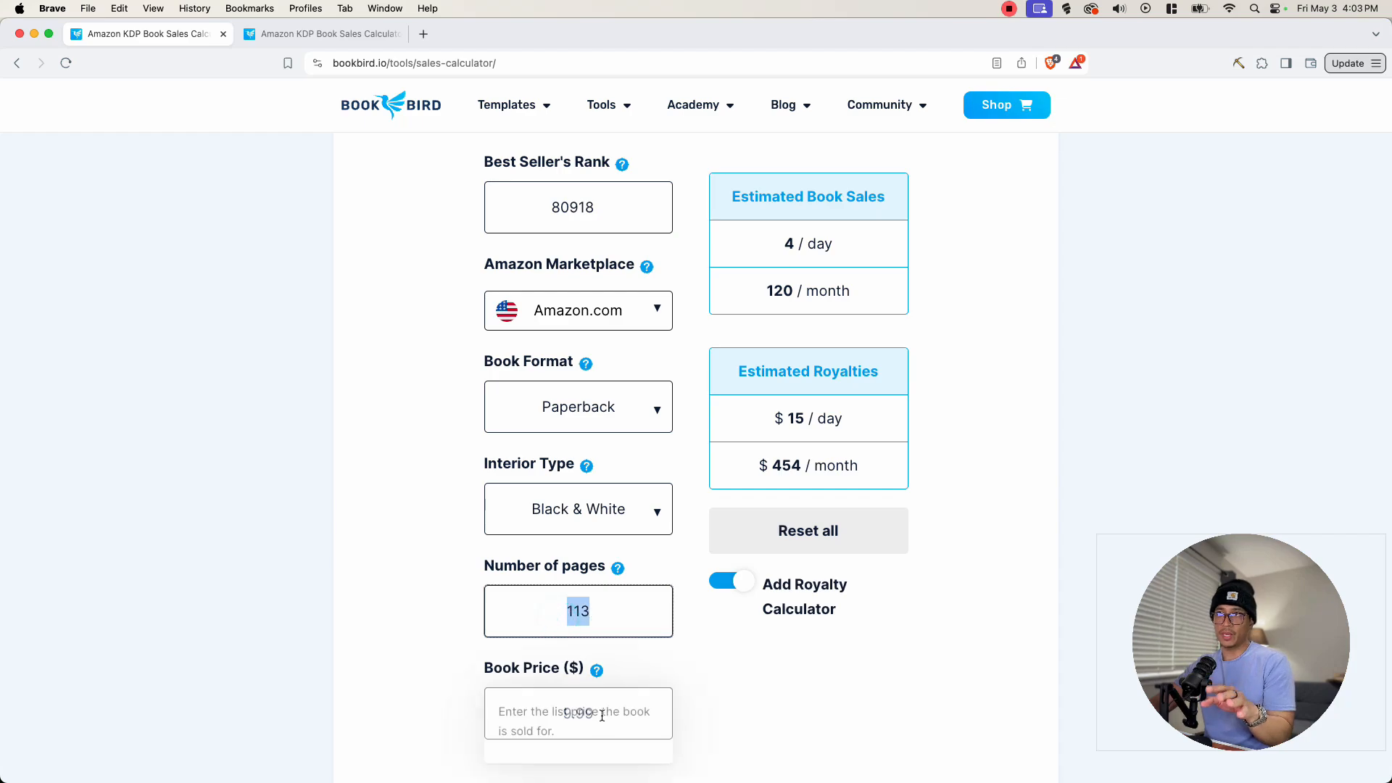
pyautogui.moveTo(553, 718); pyautogui.dragTo(589, 716)
pyautogui.click(589, 716)
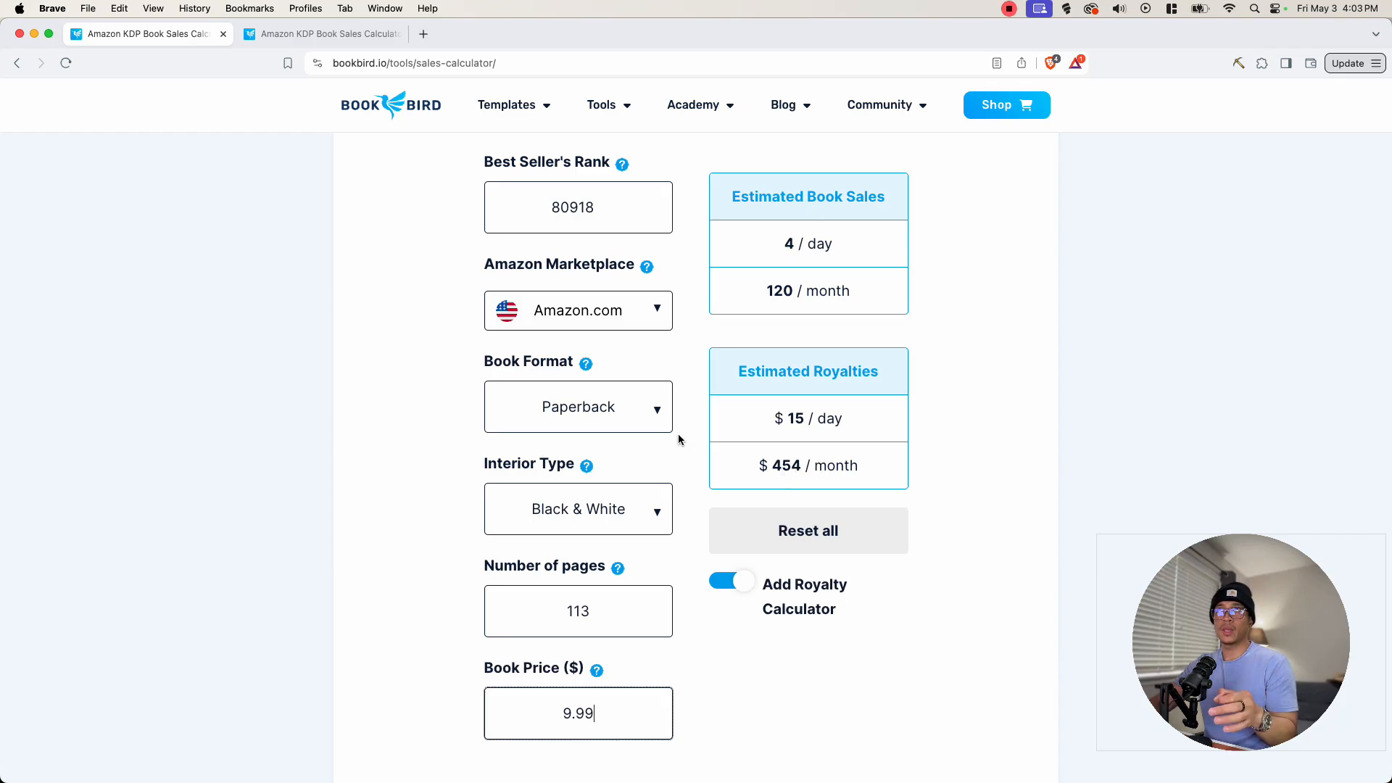
# - Switch to the second calculator tab and review the hardcover's estimated sales and royalties
pyautogui.click(327, 34)
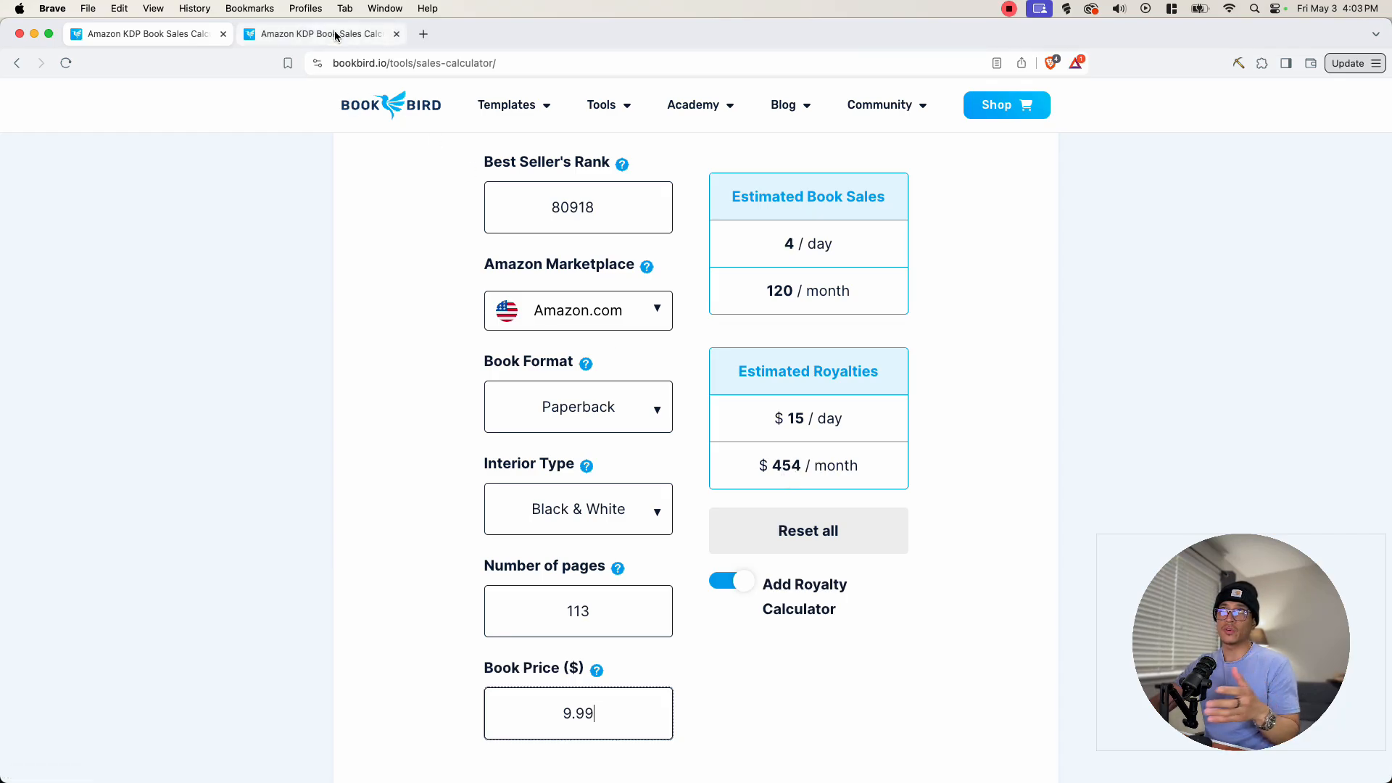
pyautogui.scroll(-2, 517, 364)
pyautogui.scroll(-2, 517, 364)
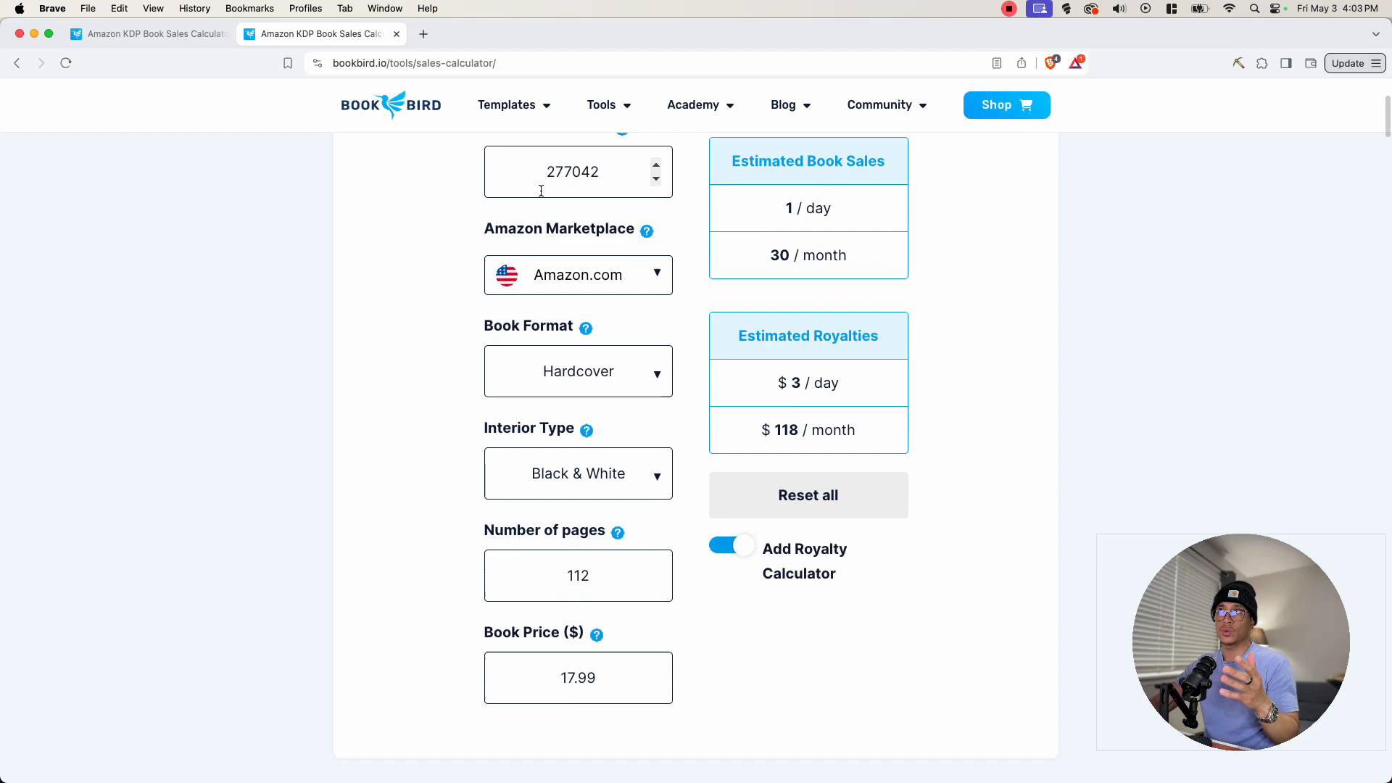
pyautogui.scroll(2, 548, 265)
pyautogui.click(549, 266)
pyautogui.moveTo(549, 265); pyautogui.dragTo(570, 265)
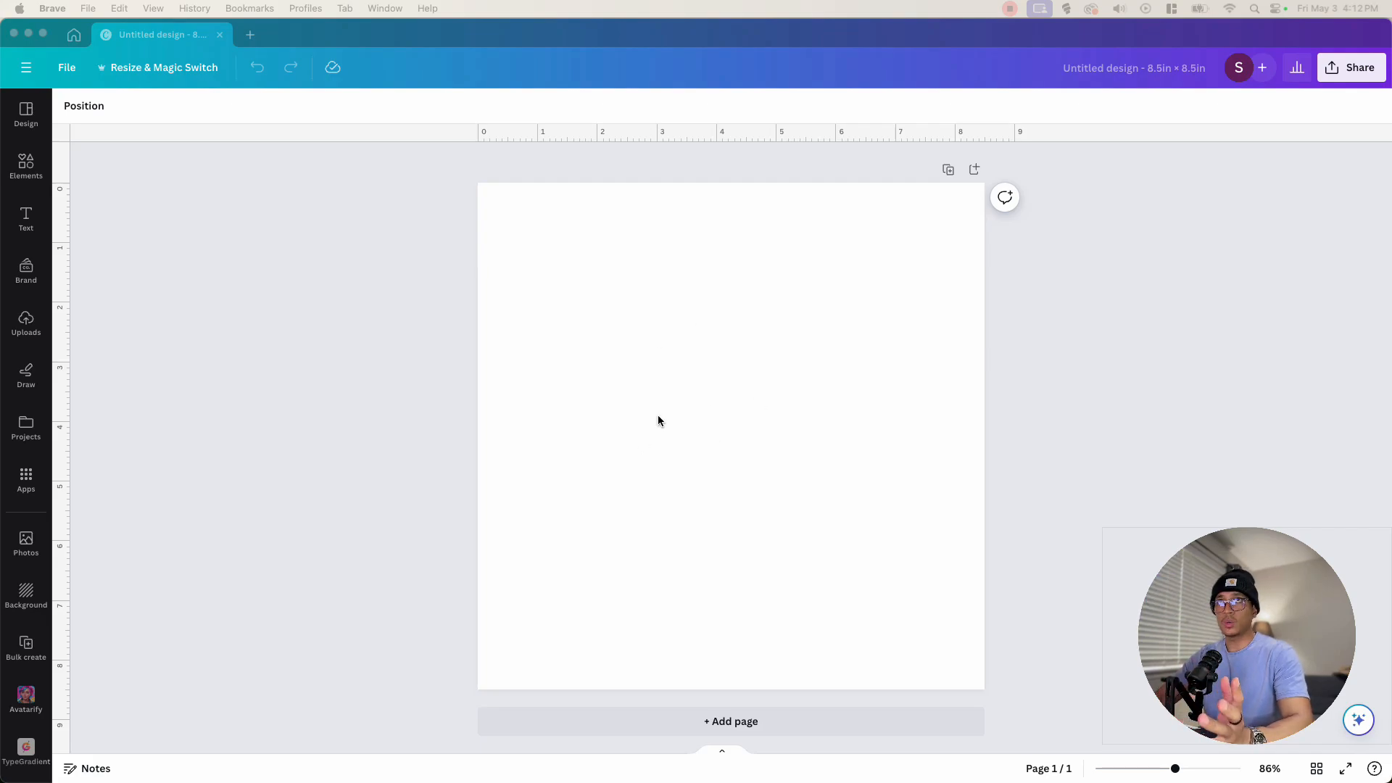
# - Add a heading text box to the blank page and change its text to Guest Name(s)
pyautogui.click(26, 217)
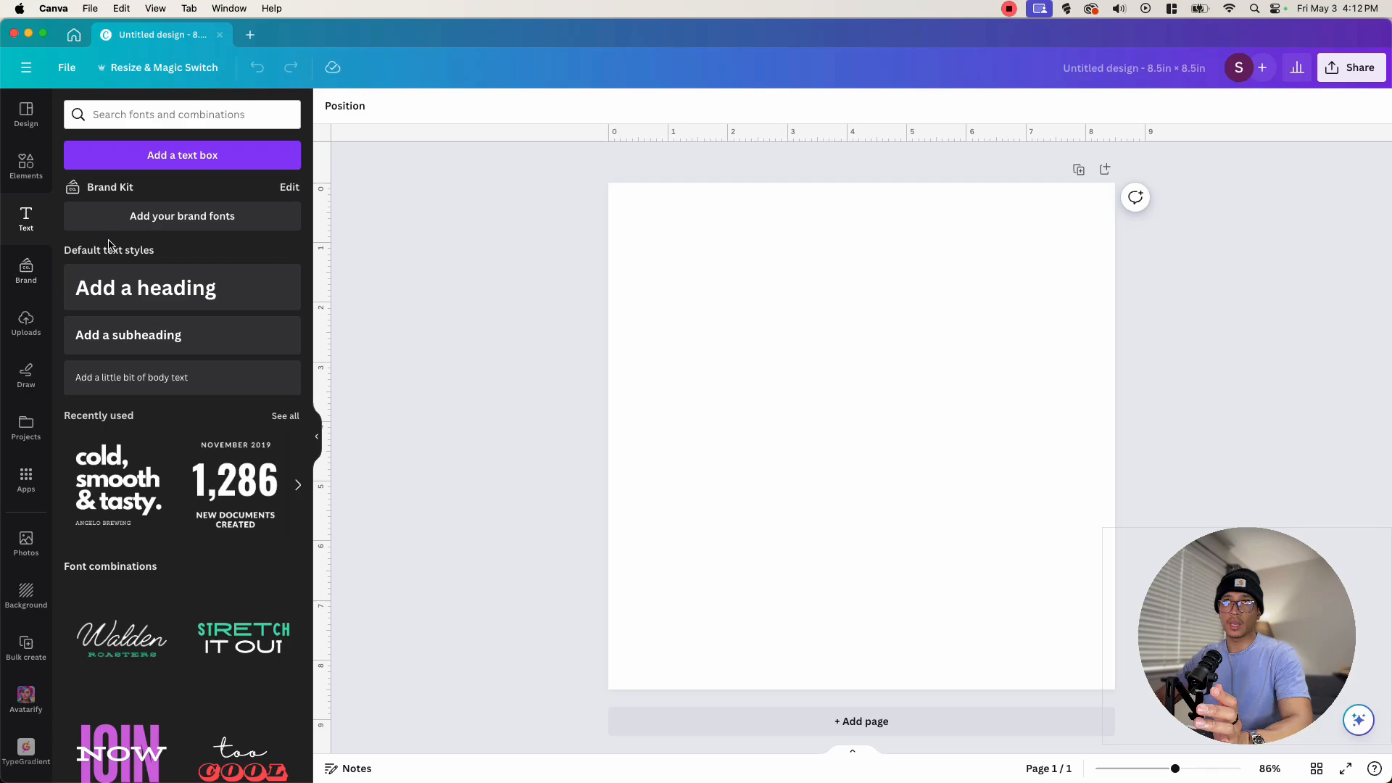
pyautogui.click(127, 284)
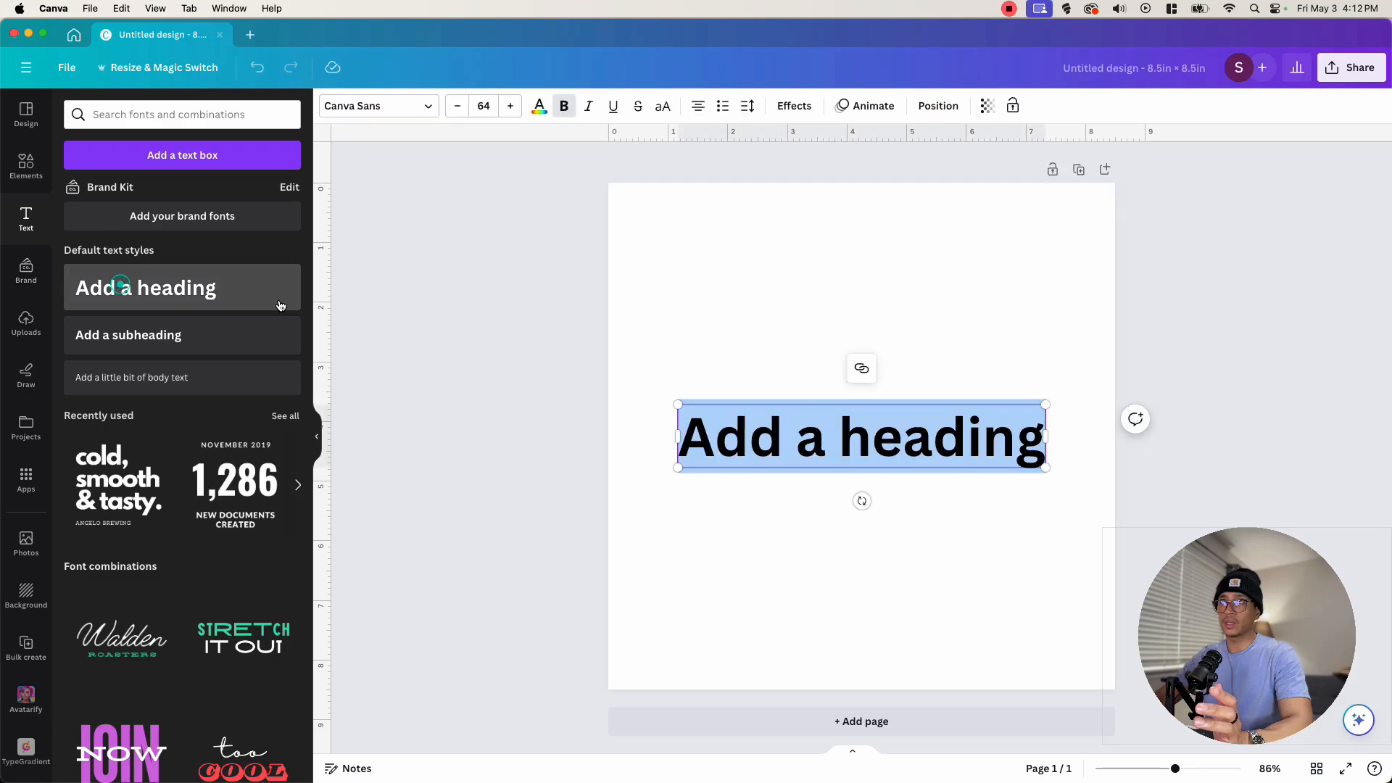
pyautogui.click(930, 424)
pyautogui.tripleClick(930, 424)
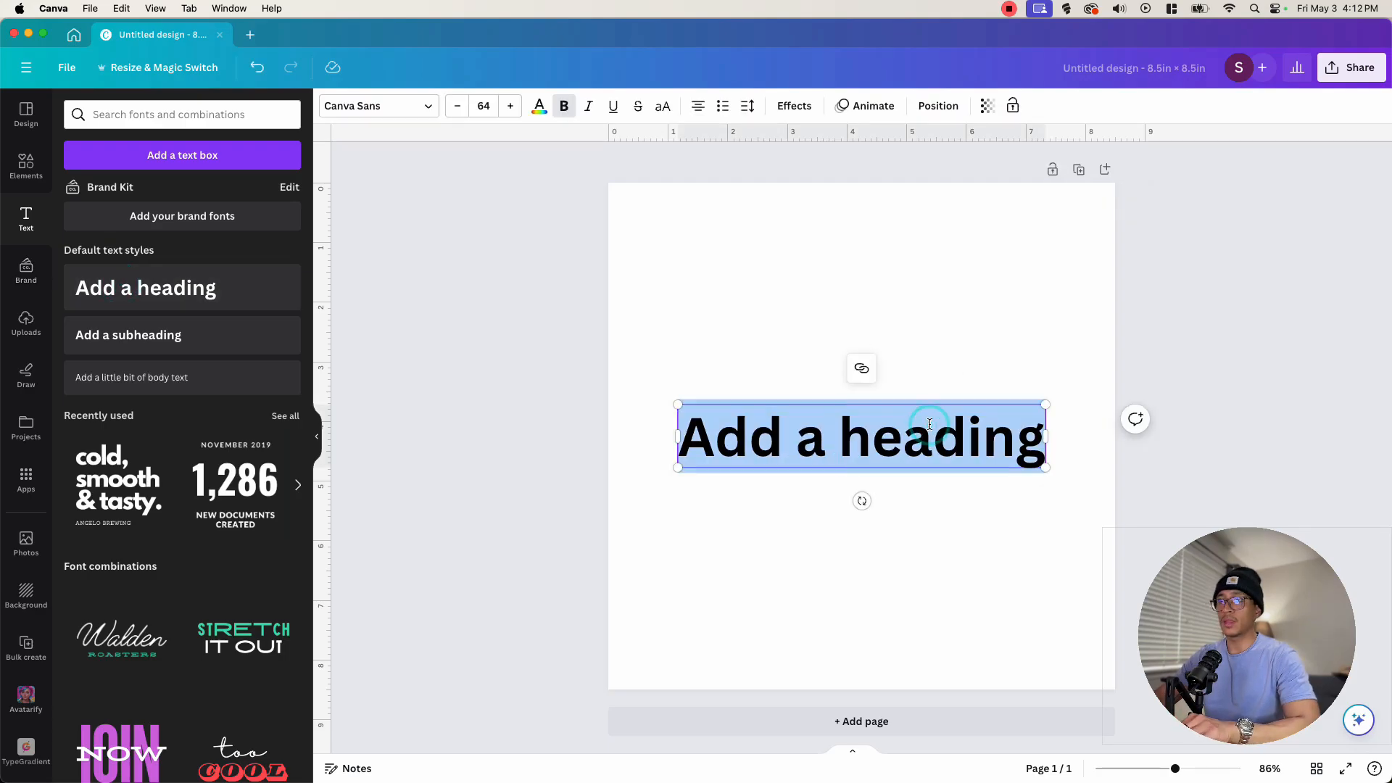
pyautogui.write('Guesnt')
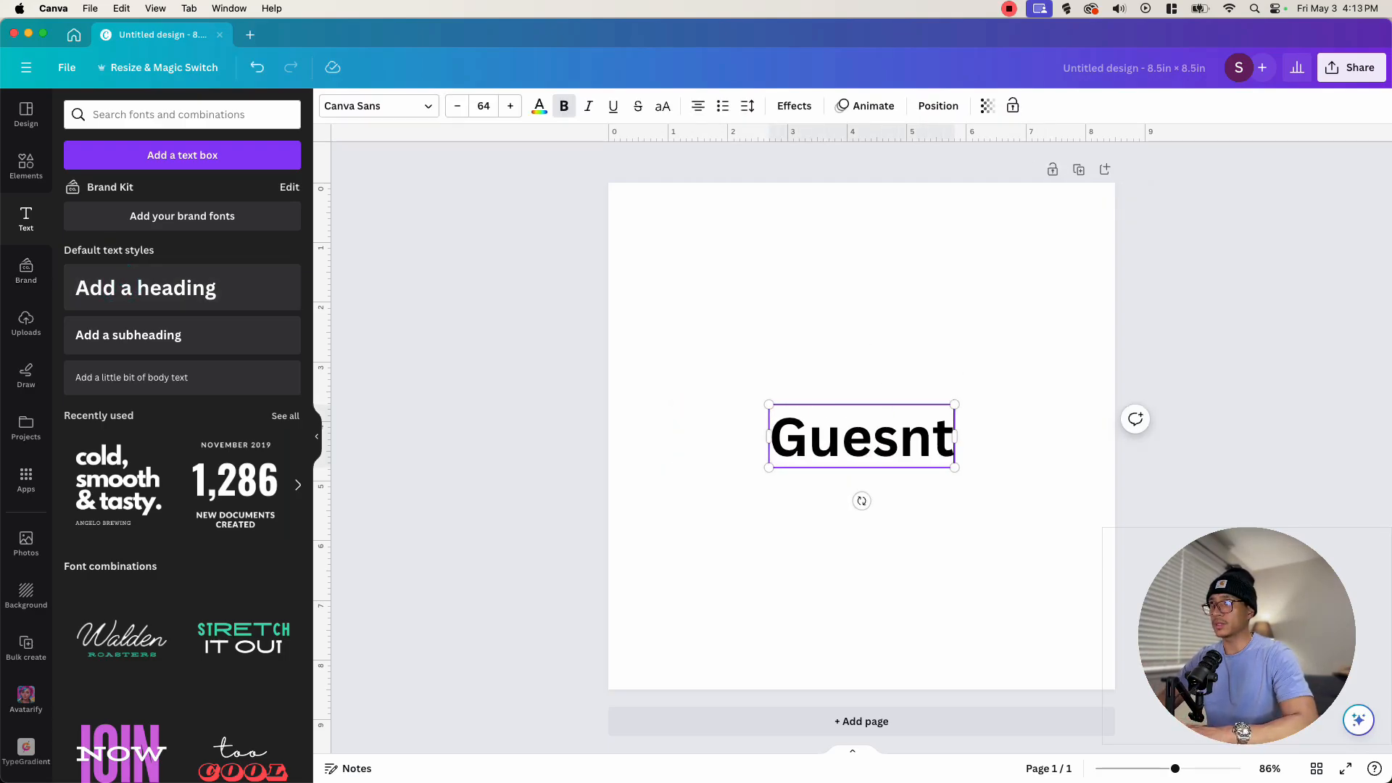
pyautogui.press('BackSpace')
pyautogui.press('BackSpace')
pyautogui.write('t Name(s)')
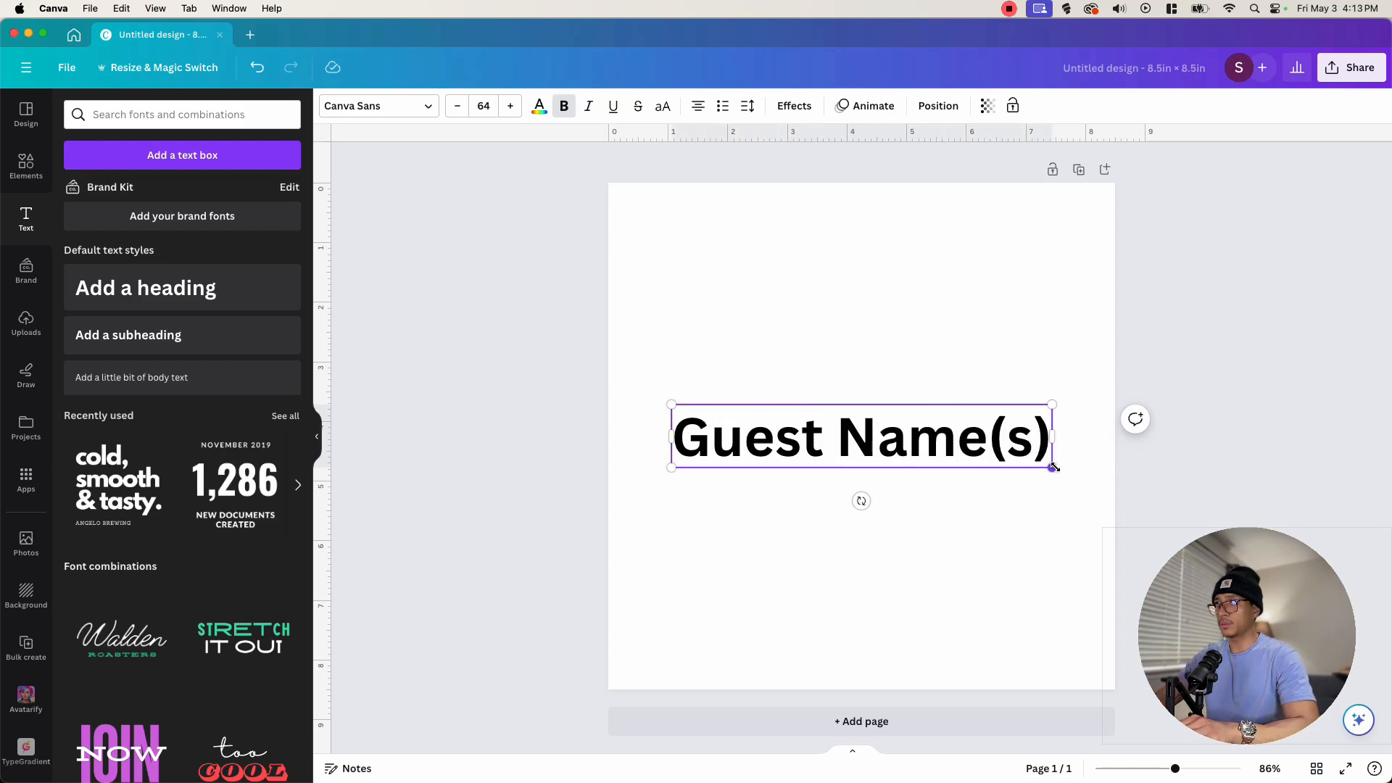
# - Shrink the Guest Name(s) text and move it to the page's upper-left area
pyautogui.moveTo(1055, 468); pyautogui.dragTo(761, 321)
pyautogui.moveTo(721, 450); pyautogui.dragTo(708, 273)
pyautogui.click(737, 258)
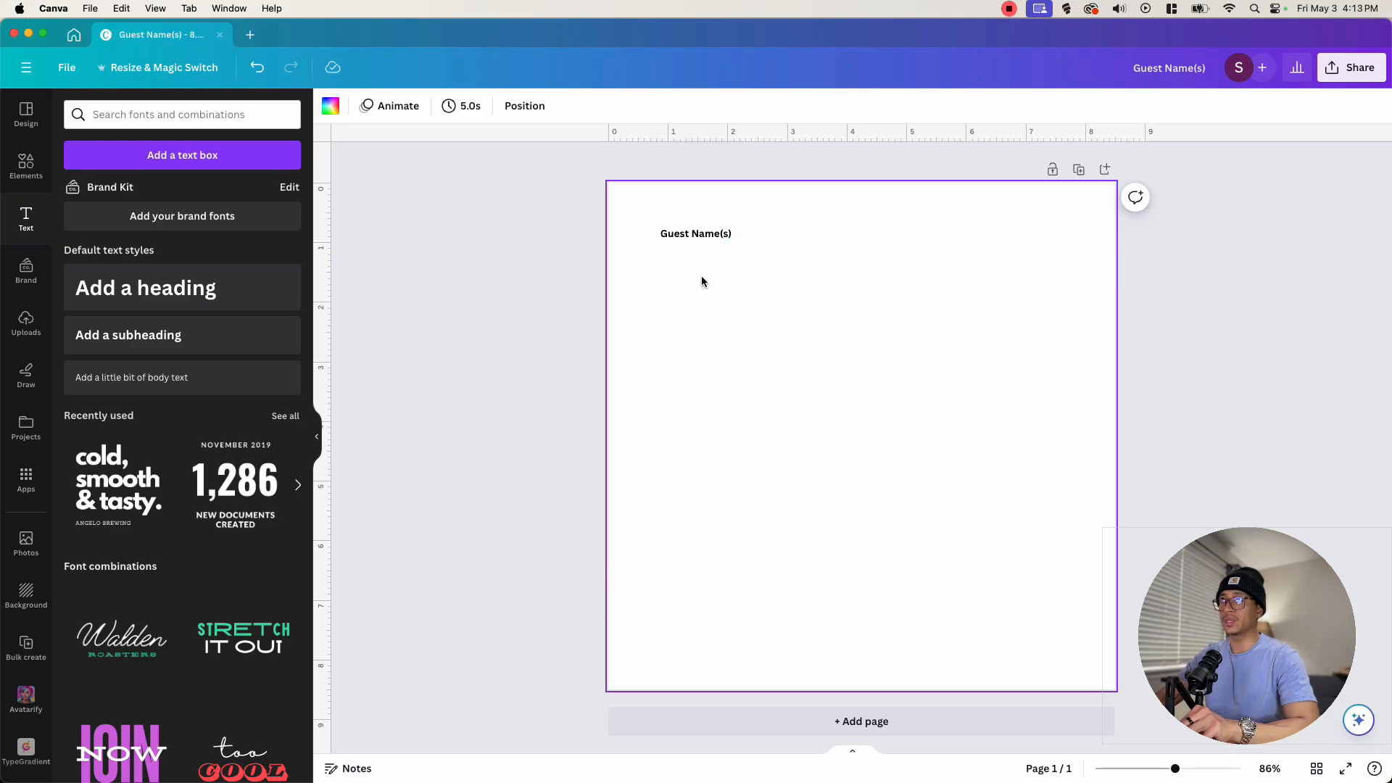
# - Duplicate the label below itself and rename the copy Dates of Visit:
pyautogui.keyDown('alt'); pyautogui.moveTo(702, 234); pyautogui.dragTo(705, 441); pyautogui.keyUp('alt')
pyautogui.doubleClick(702, 270)
pyautogui.write('Dates of Visit:')
# - Add a colon after Guest Name(s) in the first label
pyautogui.doubleClick(730, 234)
pyautogui.click(731, 234)
pyautogui.write(':')
# - Rename the remaining label copies to Traveling From:, Message to the Host:, Favorite Moments: and Recommendations:
pyautogui.doubleClick(696, 314)
pyautogui.write('Traveling From:')
pyautogui.doubleClick(698, 350)
pyautogui.write('Message to the Host:')
pyautogui.doubleClick(696, 393)
pyautogui.write('Favorite Moments:')
pyautogui.doubleClick(657, 448)
pyautogui.write('Recommendations:')
# - Rearrange the labels, placing Traveling From: beside Dates of Visit: and spacing the other labels down the page
pyautogui.click(642, 230)
pyautogui.moveTo(657, 268); pyautogui.dragTo(656, 276)
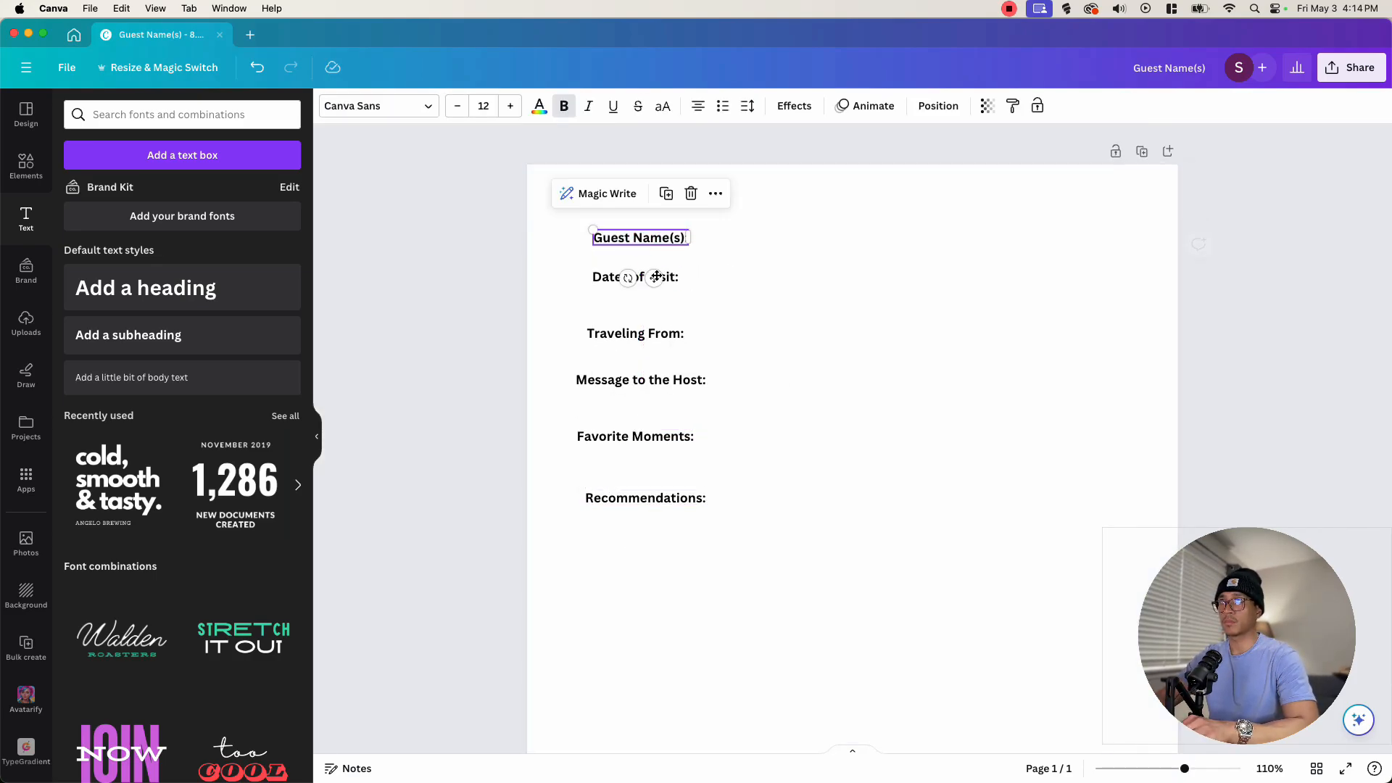
pyautogui.scroll(-2, 768, 374)
pyautogui.click(769, 375)
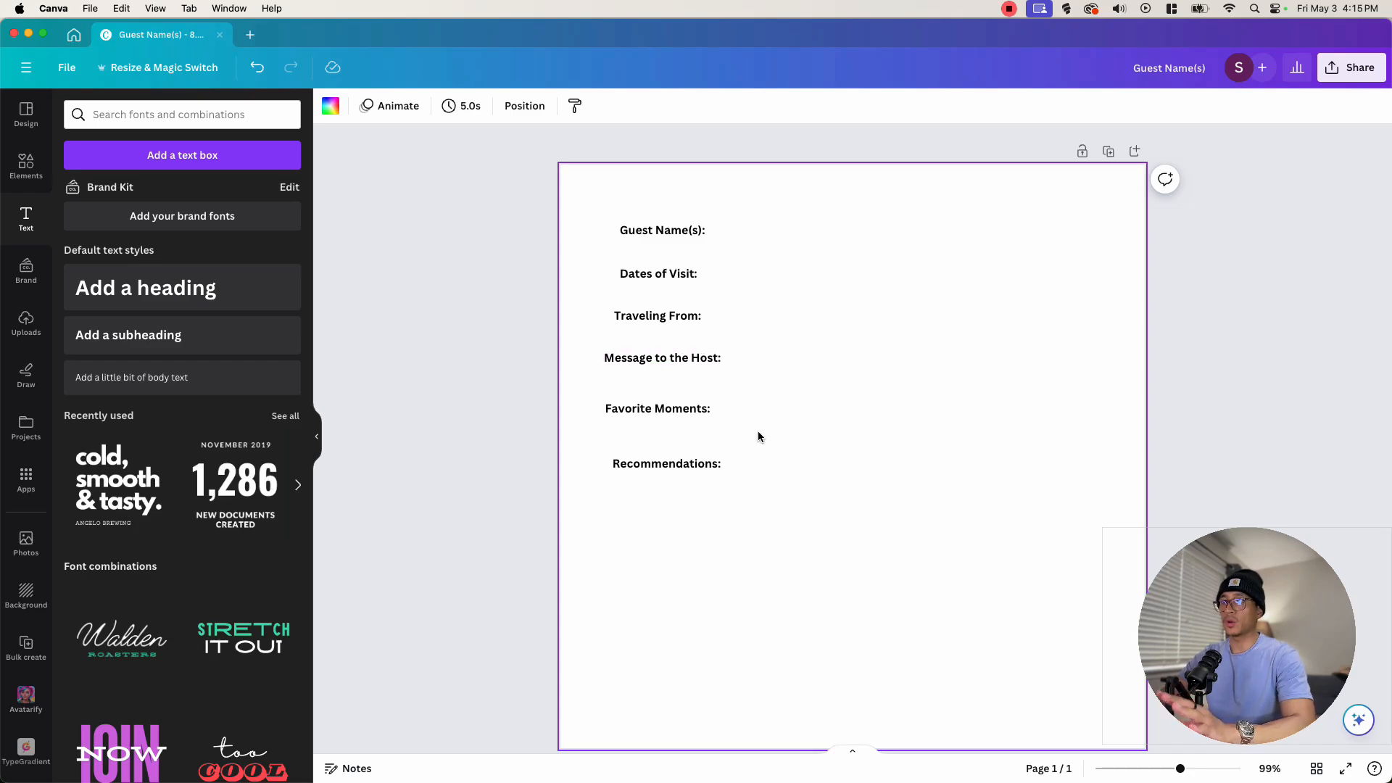
pyautogui.moveTo(677, 331); pyautogui.dragTo(914, 289)
pyautogui.moveTo(660, 359); pyautogui.dragTo(886, 400)
pyautogui.scroll(-2, 677, 371)
pyautogui.click(728, 476)
pyautogui.scroll(2, 728, 476)
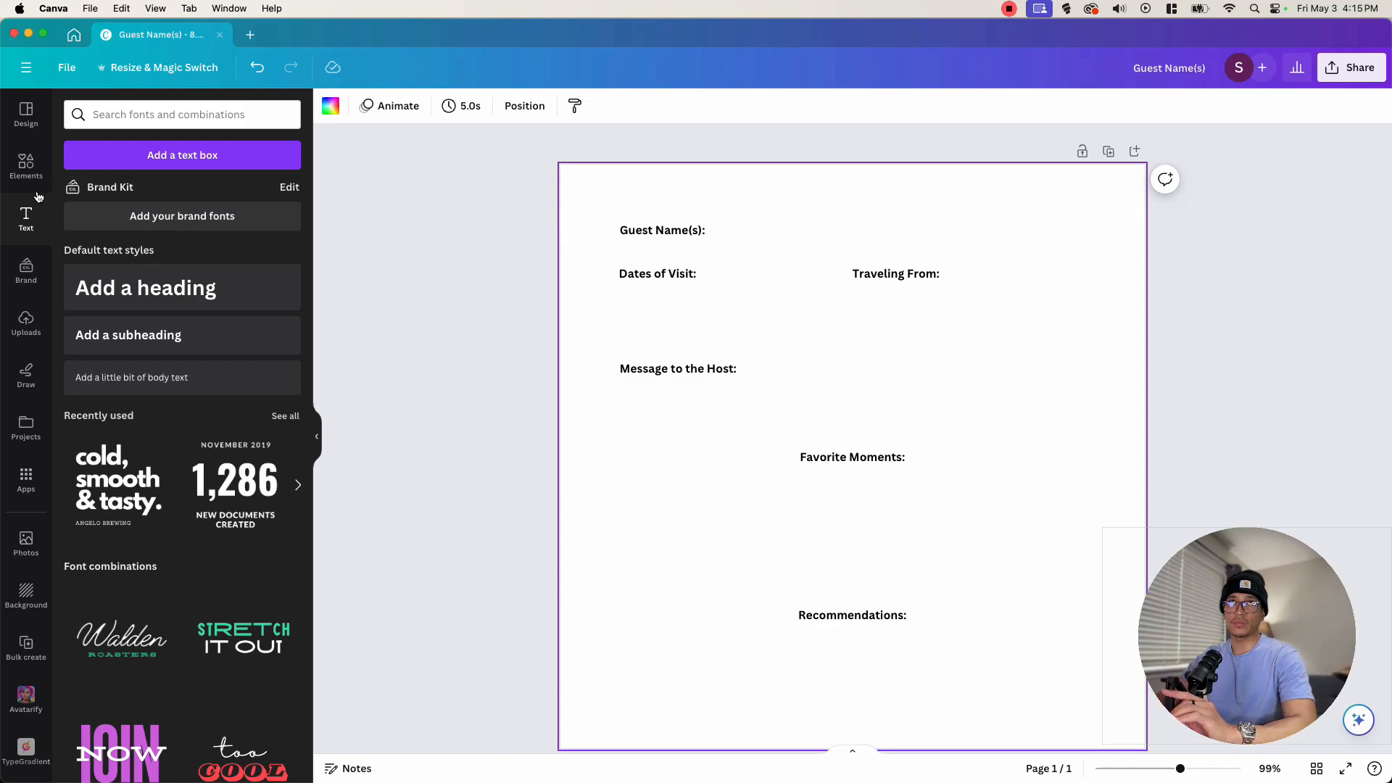
# - Add a line shape below the Dates of Visit: label and set its line weight to 1
pyautogui.click(22, 174)
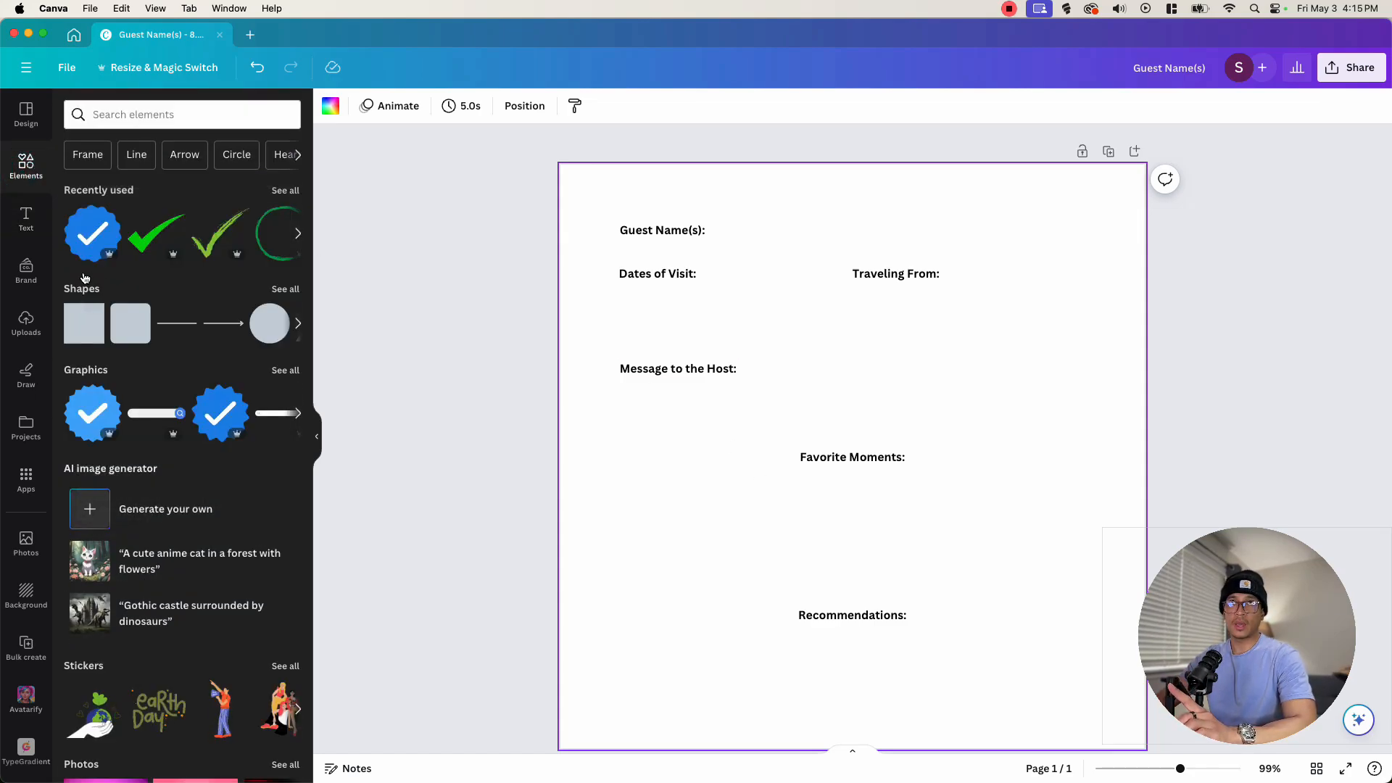
pyautogui.click(176, 323)
pyautogui.moveTo(839, 464); pyautogui.dragTo(815, 340)
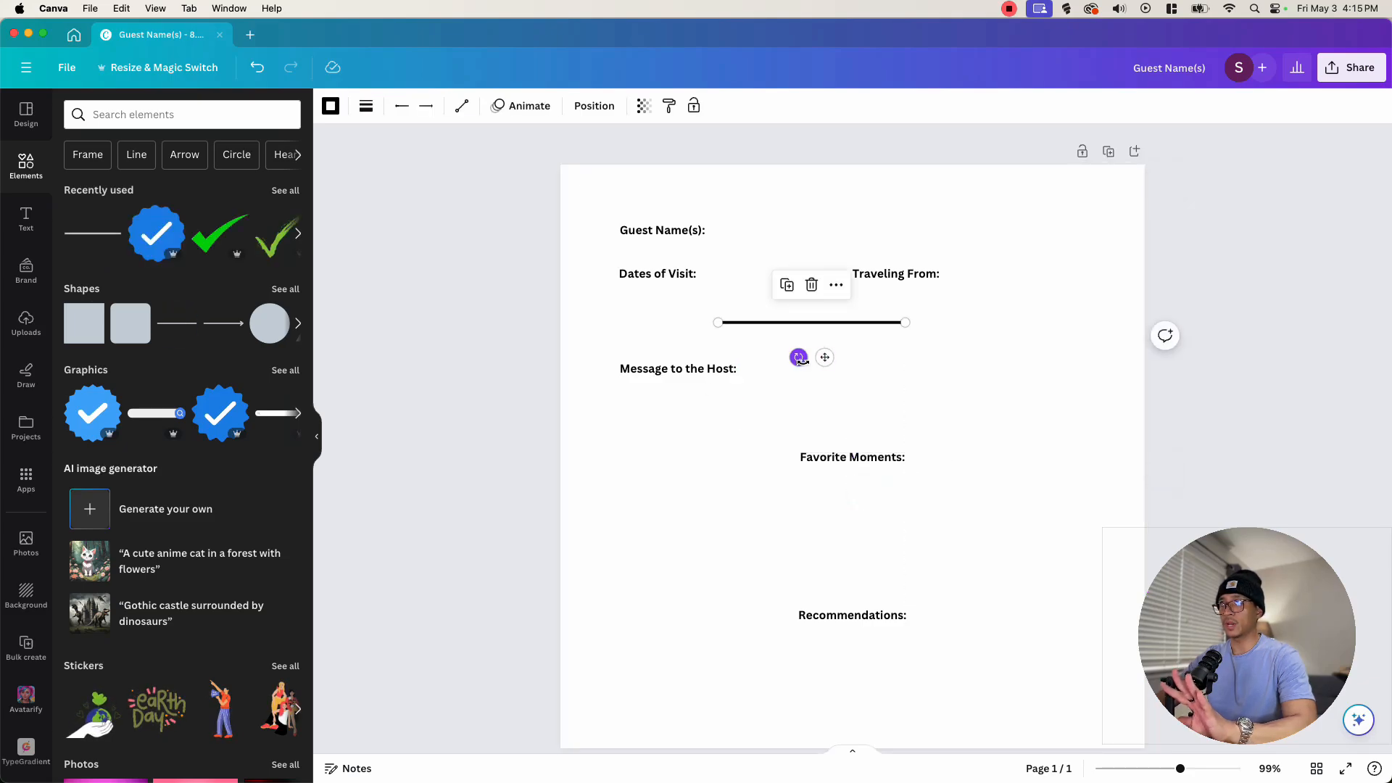
pyautogui.click(366, 110)
pyautogui.moveTo(369, 240); pyautogui.dragTo(346, 245)
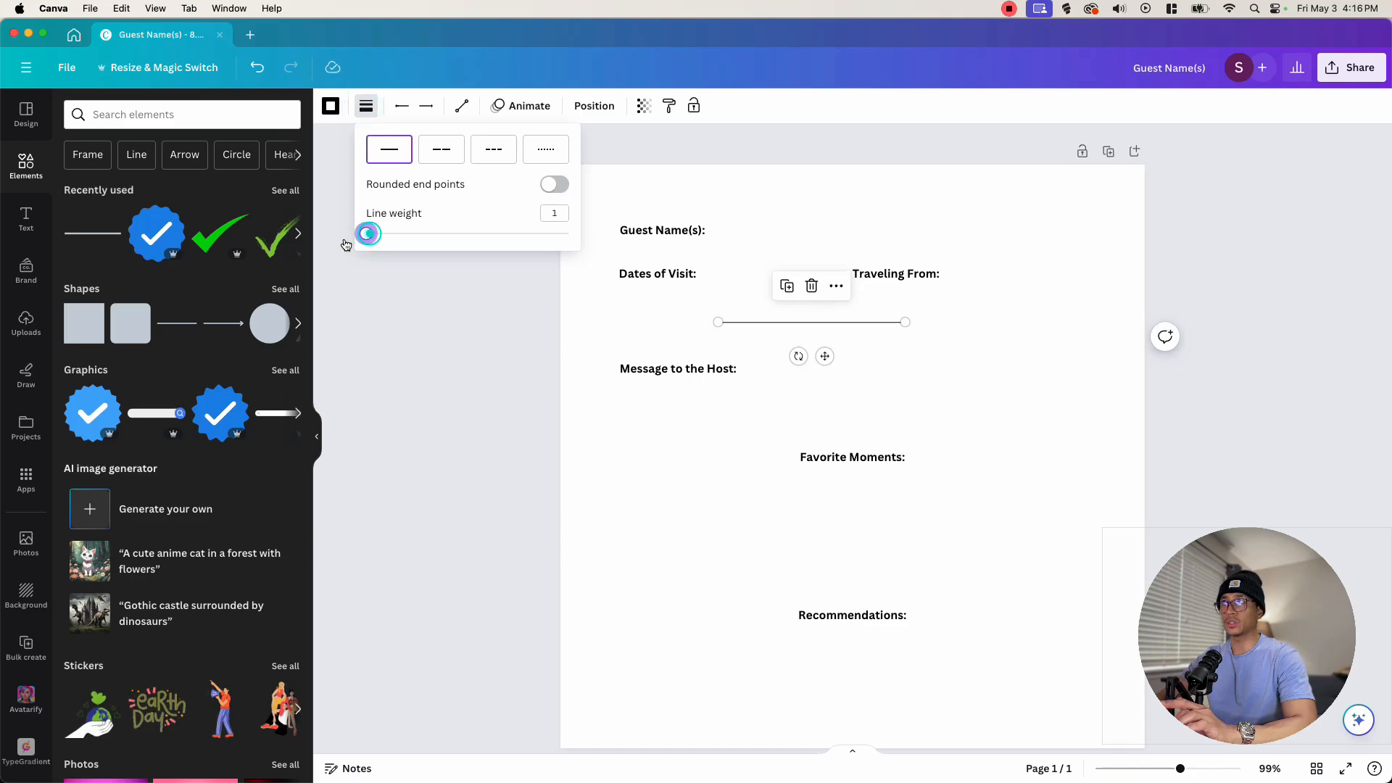
# - Set the line's colour to dark grey
pyautogui.click(331, 107)
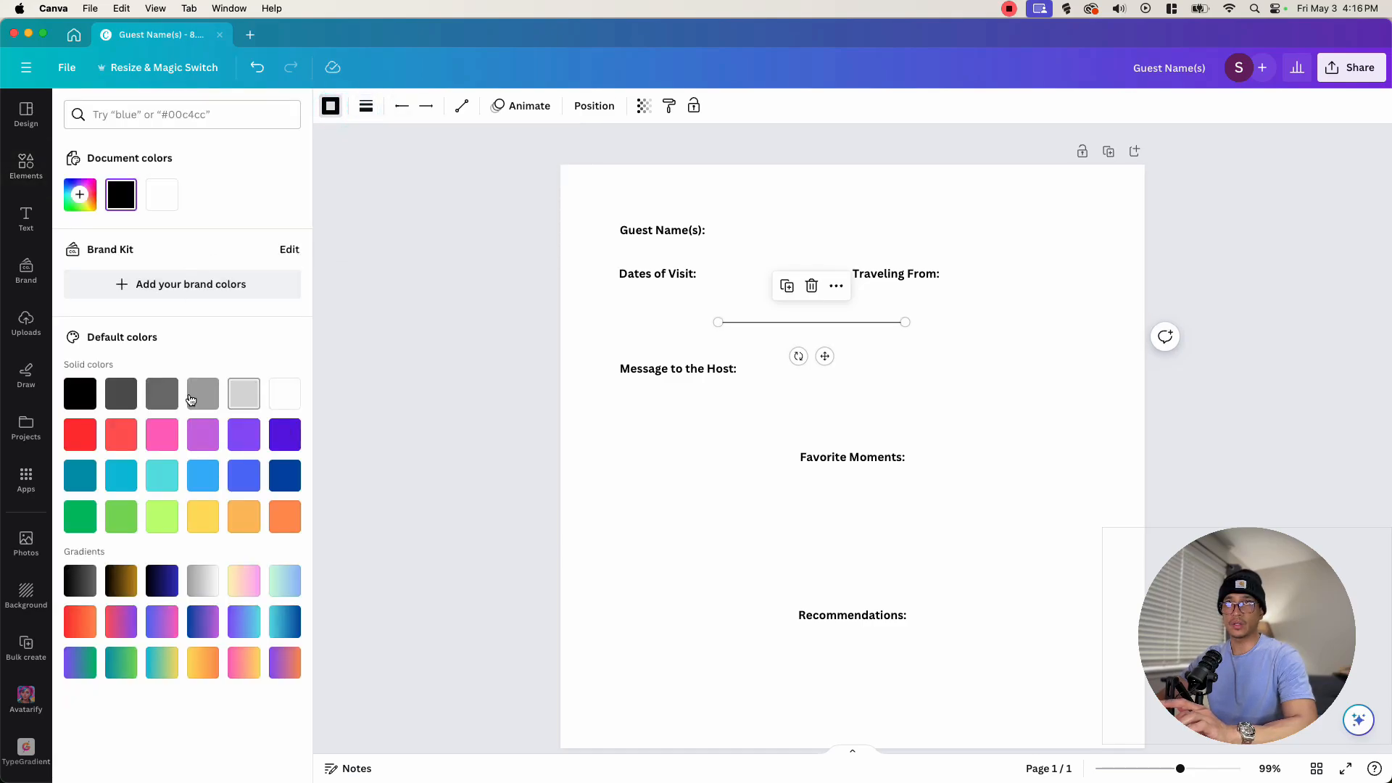
pyautogui.click(80, 394)
pyautogui.click(120, 397)
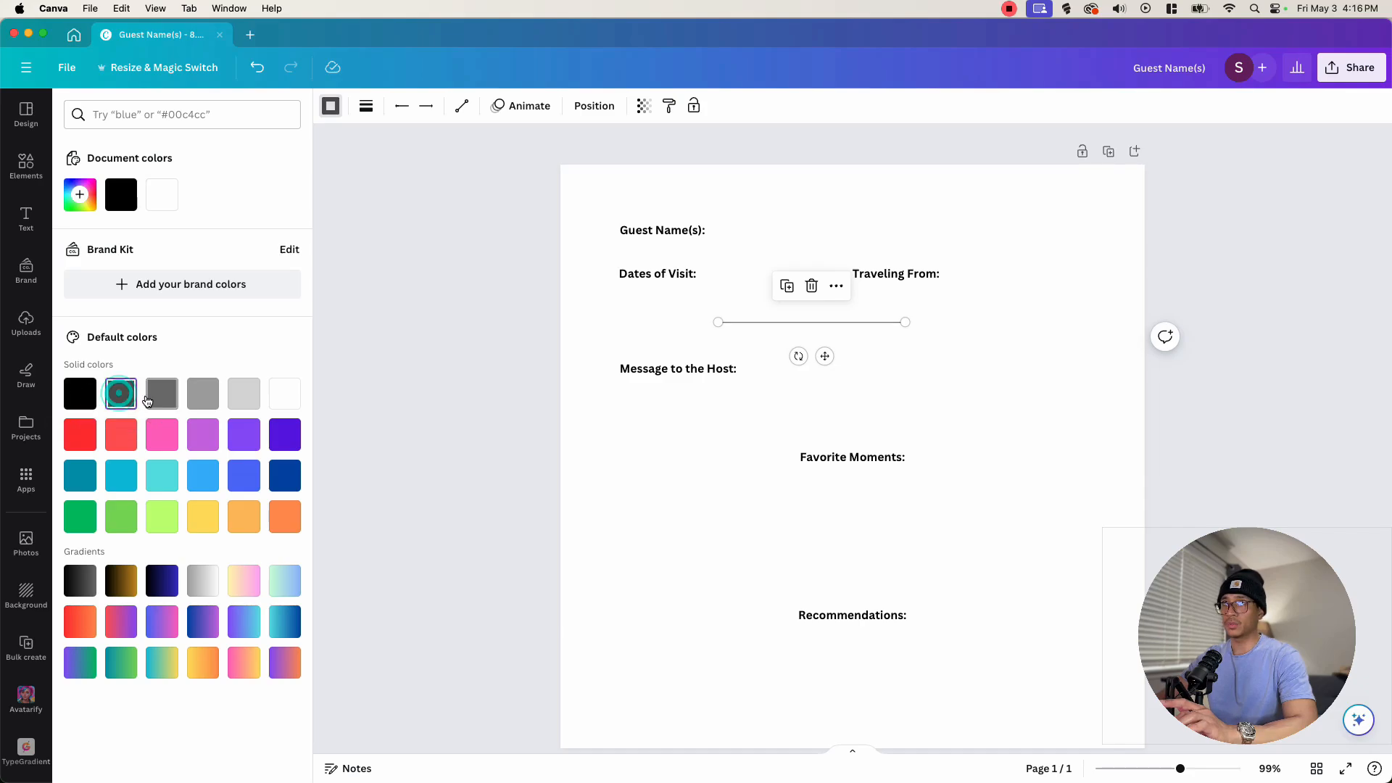
# - Move the line beside the Guest Name(s): label and stretch it to the page's right margin
pyautogui.click(806, 390)
pyautogui.moveTo(813, 322); pyautogui.dragTo(805, 236)
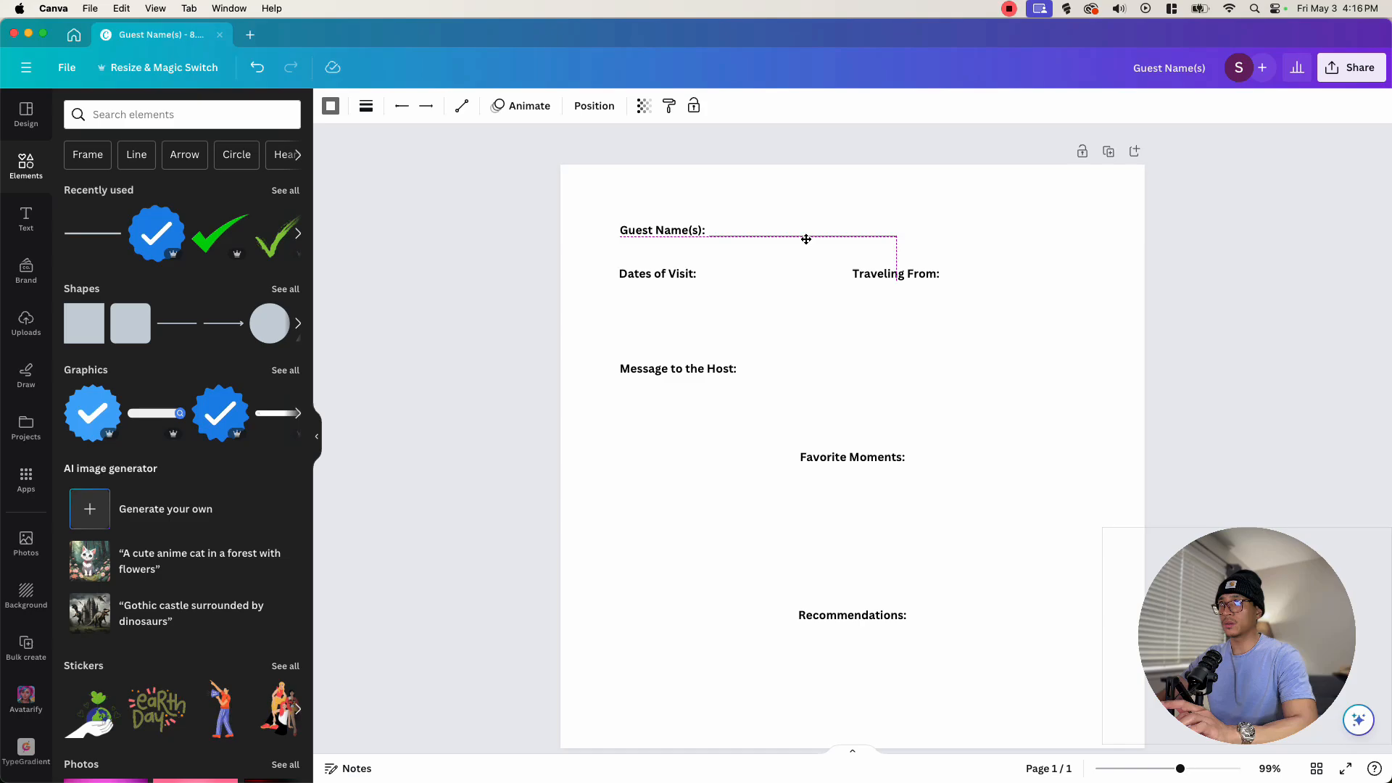
pyautogui.moveTo(898, 235); pyautogui.dragTo(847, 279)
pyautogui.click(866, 236)
# - Duplicate the line to add writing lines beside Dates of Visit: and Traveling From:
pyautogui.press('super+d')
pyautogui.moveTo(1077, 279); pyautogui.dragTo(827, 279)
pyautogui.press('super+d')
pyautogui.moveTo(786, 321); pyautogui.dragTo(1044, 317)
pyautogui.moveTo(958, 280); pyautogui.dragTo(945, 281)
pyautogui.moveTo(1018, 281); pyautogui.dragTo(1021, 281)
pyautogui.click(1023, 344)
# - Move Message to the Host: up slightly and duplicate lines beside and below it for several writing rows
pyautogui.moveTo(692, 369); pyautogui.dragTo(691, 353)
pyautogui.click(769, 279)
pyautogui.press('super+d')
pyautogui.moveTo(786, 321); pyautogui.dragTo(821, 392)
pyautogui.moveTo(872, 357); pyautogui.dragTo(1086, 357)
pyautogui.press('super+d')
pyautogui.moveTo(937, 401); pyautogui.dragTo(804, 411)
pyautogui.press('super+d')
pyautogui.moveTo(813, 420); pyautogui.dragTo(803, 431)
pyautogui.click(948, 426)
pyautogui.moveTo(986, 422); pyautogui.dragTo(932, 369)
pyautogui.moveTo(961, 389); pyautogui.dragTo(1086, 389)
pyautogui.moveTo(936, 428); pyautogui.dragTo(871, 349)
pyautogui.click(866, 398)
pyautogui.press('super+d')
pyautogui.press('super+d')
# - Select the writing lines under Message to the Host: and space them evenly with Tidy up
pyautogui.click(594, 106)
pyautogui.moveTo(997, 435); pyautogui.dragTo(960, 358)
pyautogui.click(103, 388)
pyautogui.click(997, 500)
pyautogui.moveTo(999, 507); pyautogui.dragTo(1022, 377)
pyautogui.click(1000, 508)
# - Nudge the Favorite Moments: label slightly down
pyautogui.moveTo(879, 456); pyautogui.dragTo(880, 469)
pyautogui.click(988, 573)
pyautogui.click(987, 573)
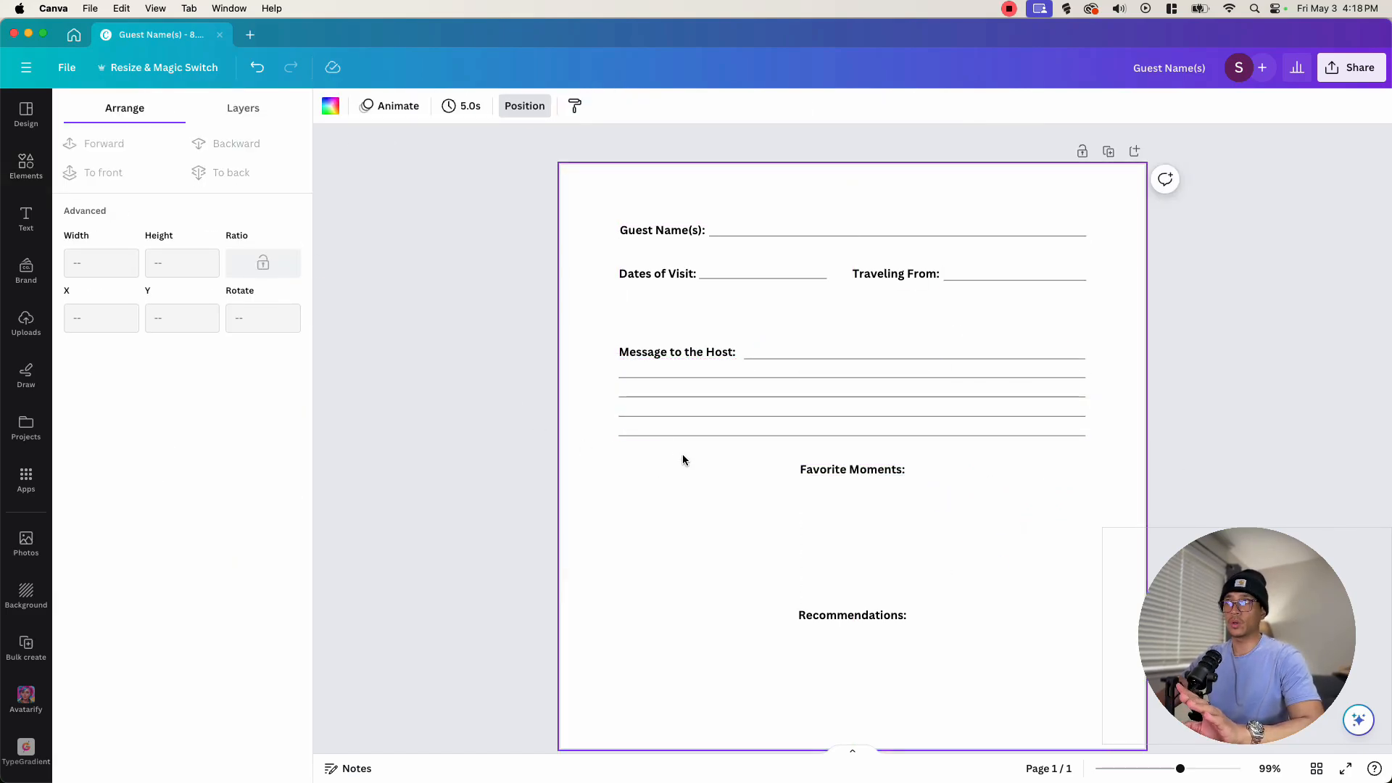
# - Duplicate lines to build a set of writing lines below Favorite Moments: and tidy them into even spacing
pyautogui.click(684, 435)
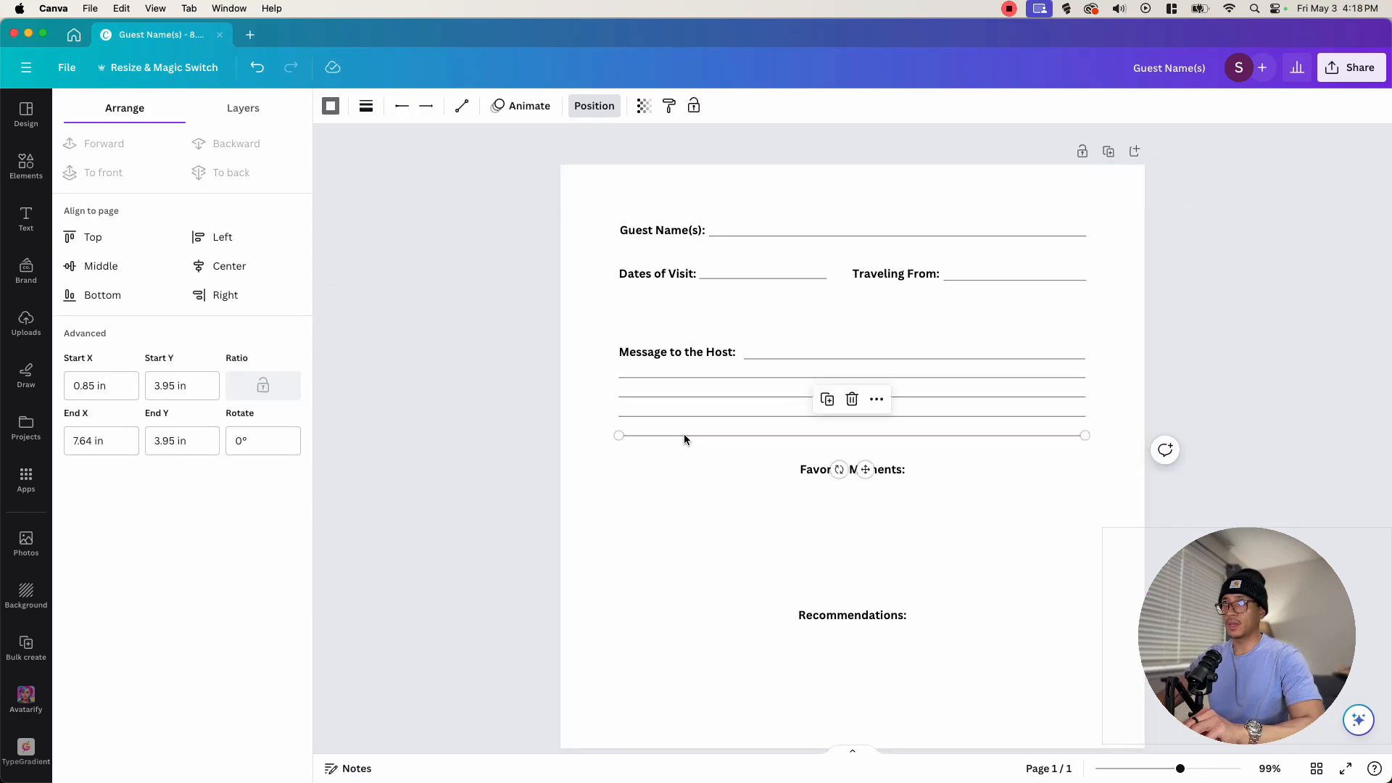
pyautogui.moveTo(865, 469); pyautogui.dragTo(874, 548)
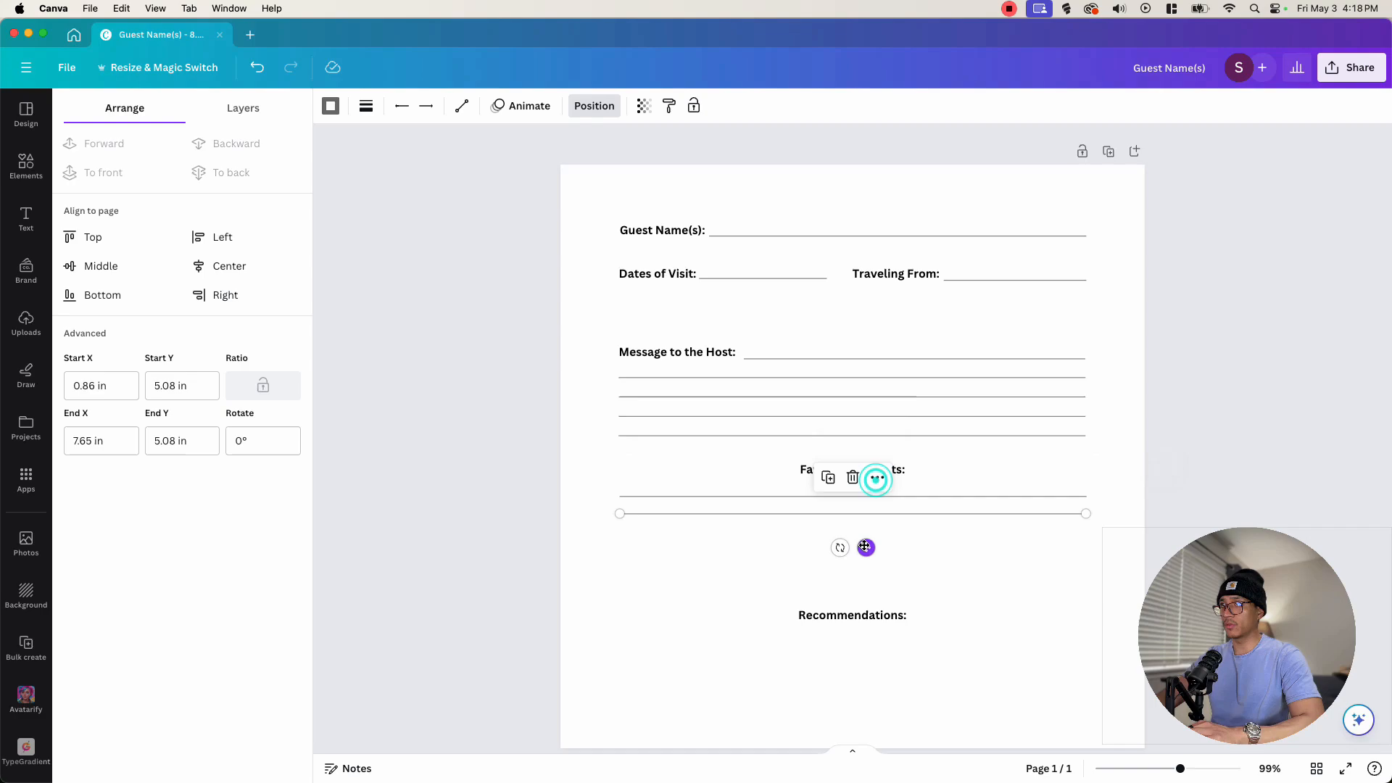
pyautogui.click(832, 513)
pyautogui.click(789, 528)
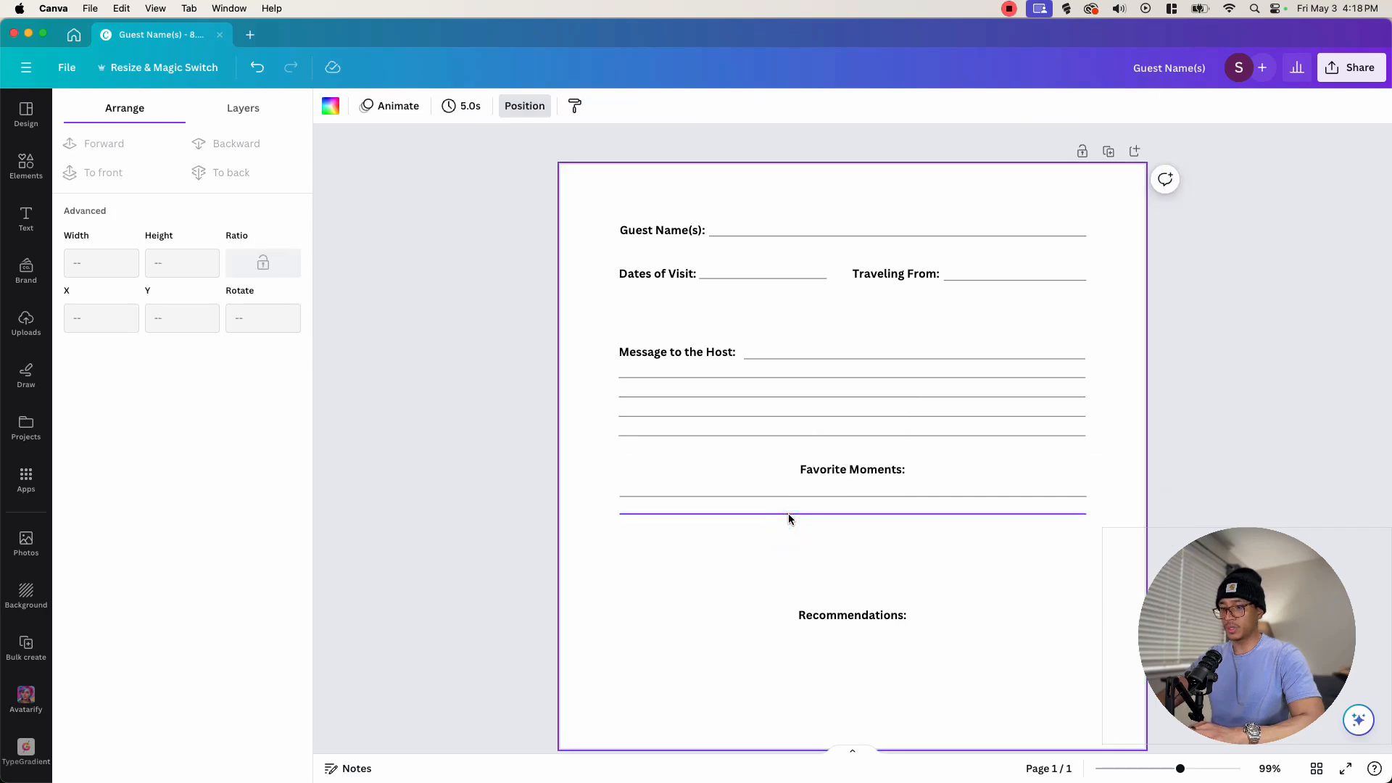
pyautogui.click(850, 515)
pyautogui.moveTo(850, 513); pyautogui.dragTo(873, 557)
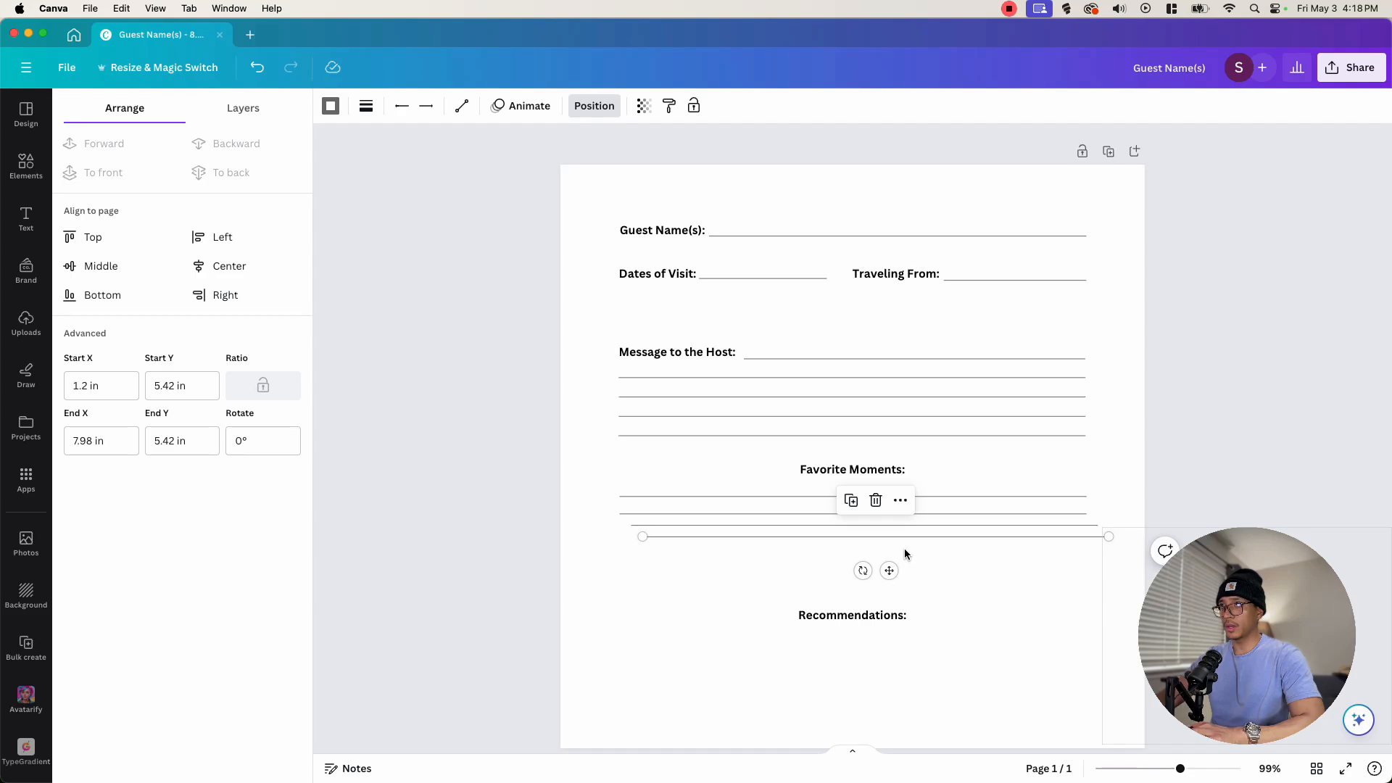
pyautogui.press('super+d')
pyautogui.click(930, 563)
pyautogui.moveTo(953, 566); pyautogui.dragTo(930, 491)
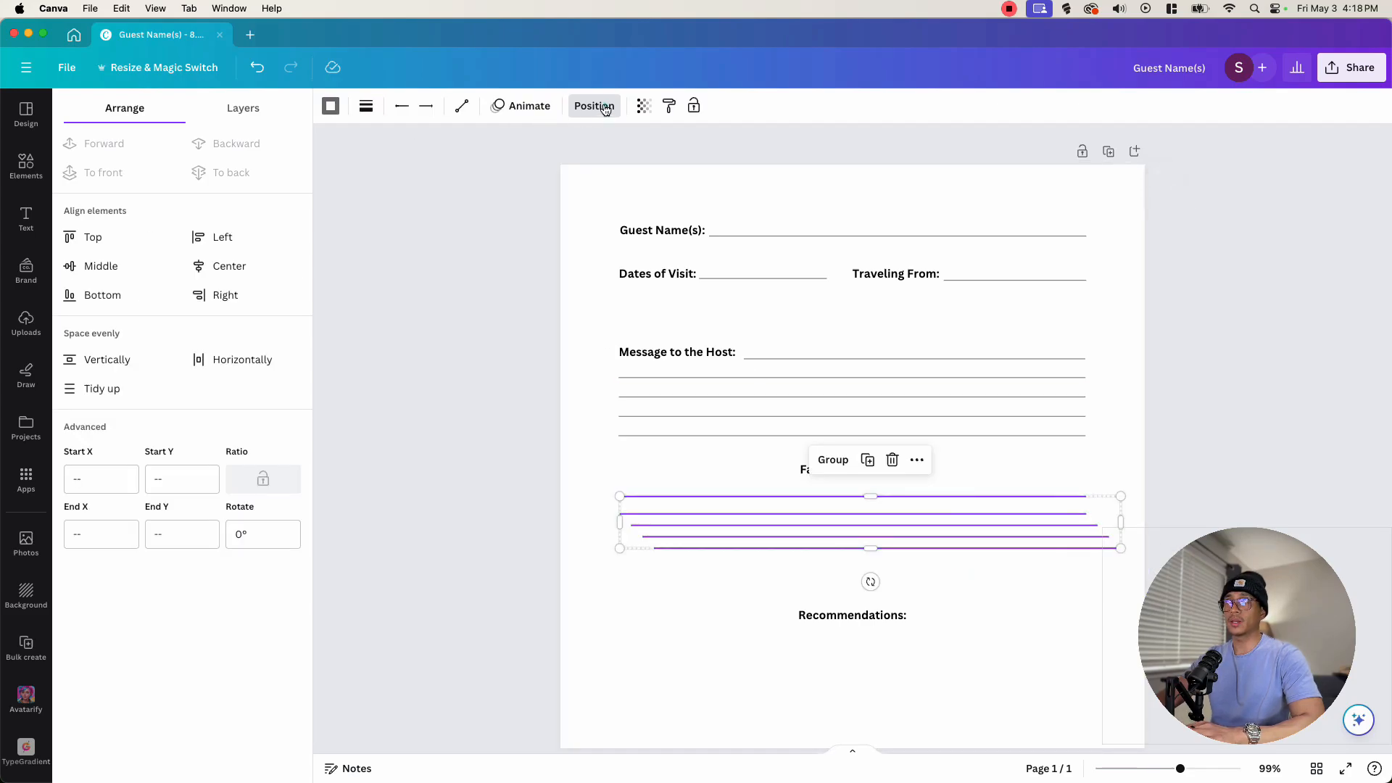
pyautogui.click(115, 393)
pyautogui.moveTo(875, 525); pyautogui.dragTo(839, 575)
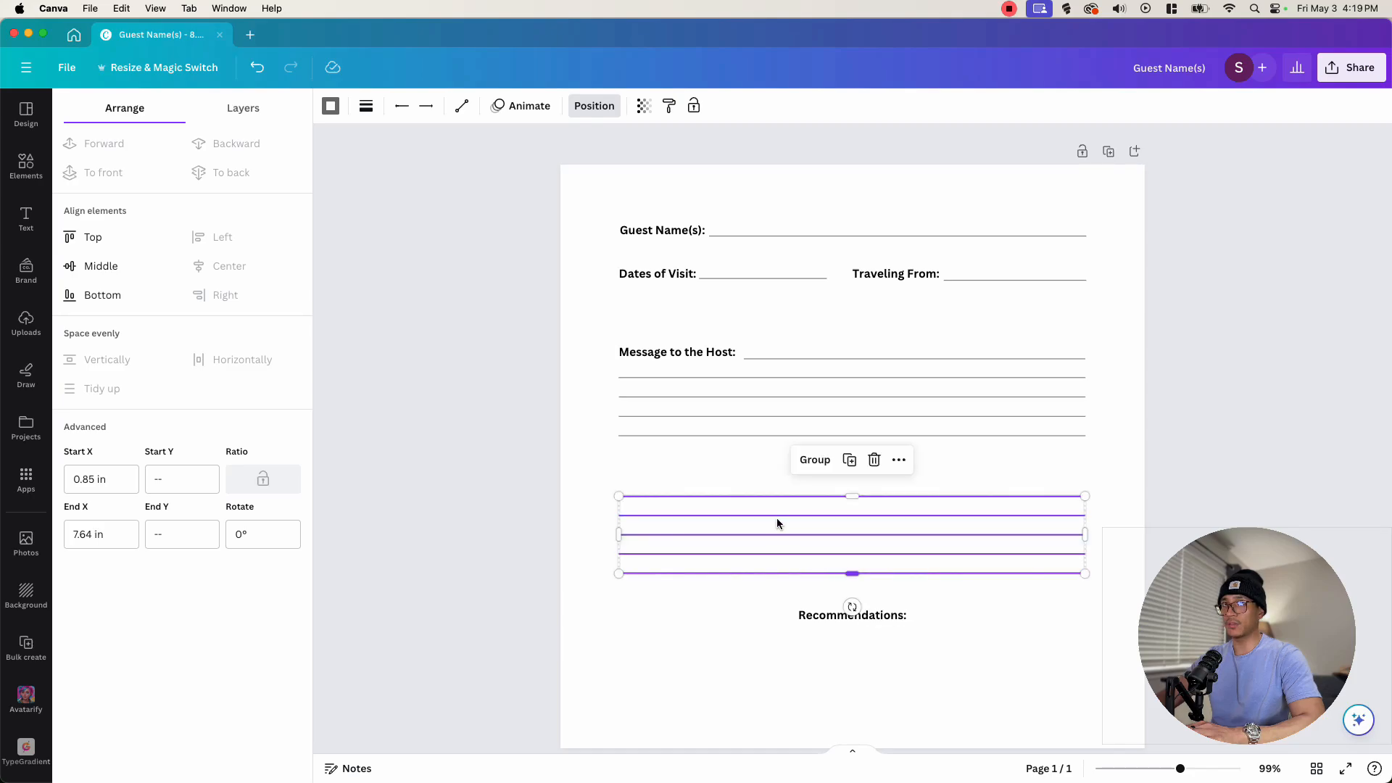
# - Place a set of writing lines below Recommendations: and delete an extra line
pyautogui.click(1042, 620)
pyautogui.click(1048, 599)
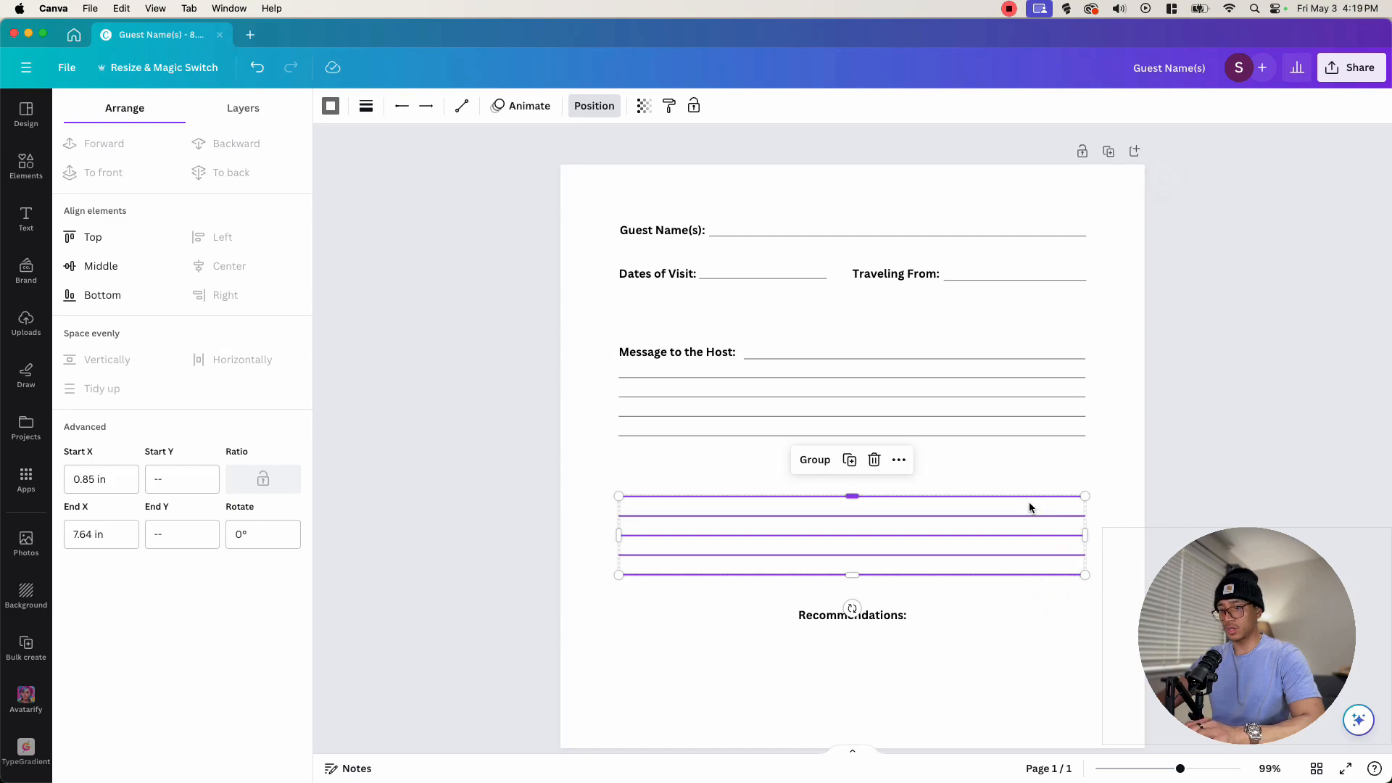
pyautogui.moveTo(1011, 523); pyautogui.dragTo(1003, 653)
pyautogui.moveTo(1007, 733); pyautogui.dragTo(1016, 693)
pyautogui.press('Delete')
pyautogui.click(969, 695)
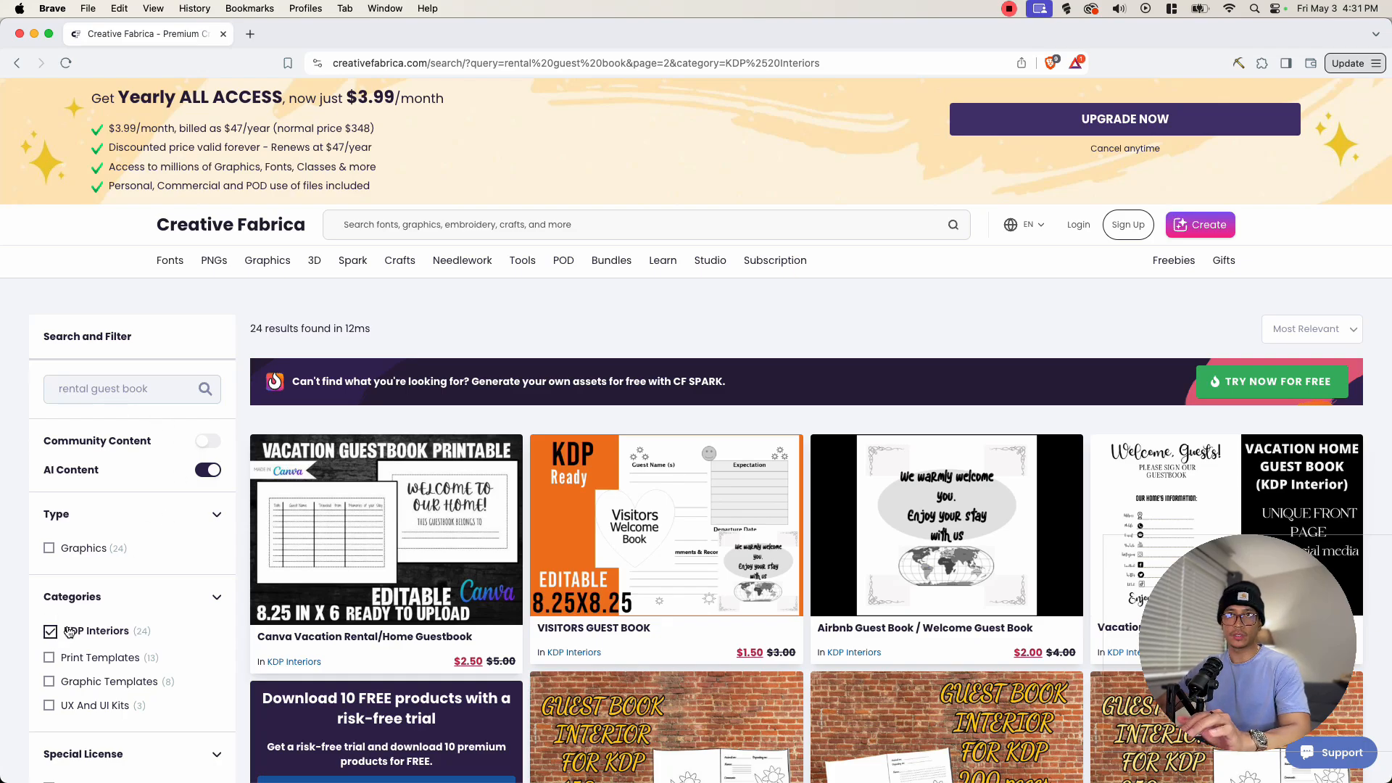
# - Switch to Creative Fabrica and browse the rental guest book KDP Interiors search results
pyautogui.scroll(-4, 645, 436)
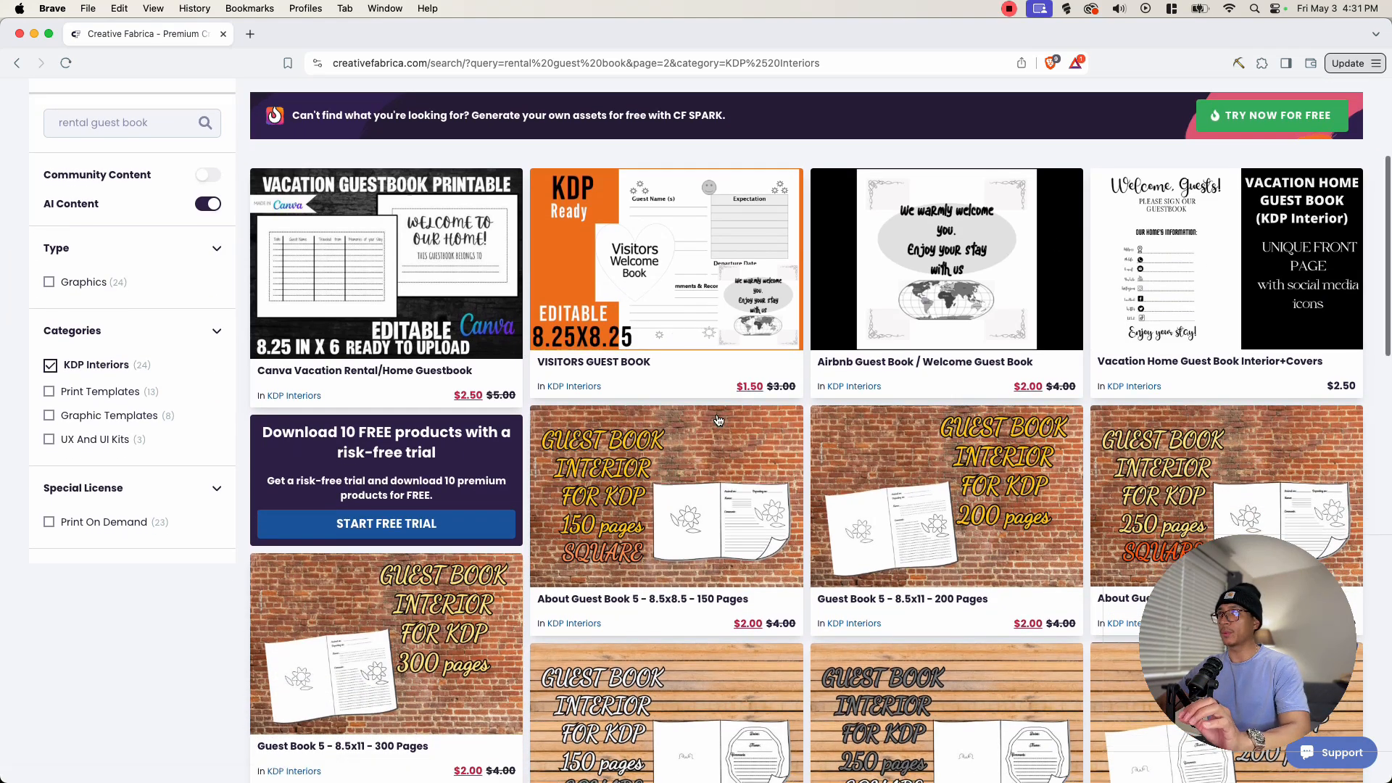
pyautogui.scroll(-4, 638, 449)
pyautogui.scroll(4, 652, 537)
pyautogui.scroll(-4, 862, 496)
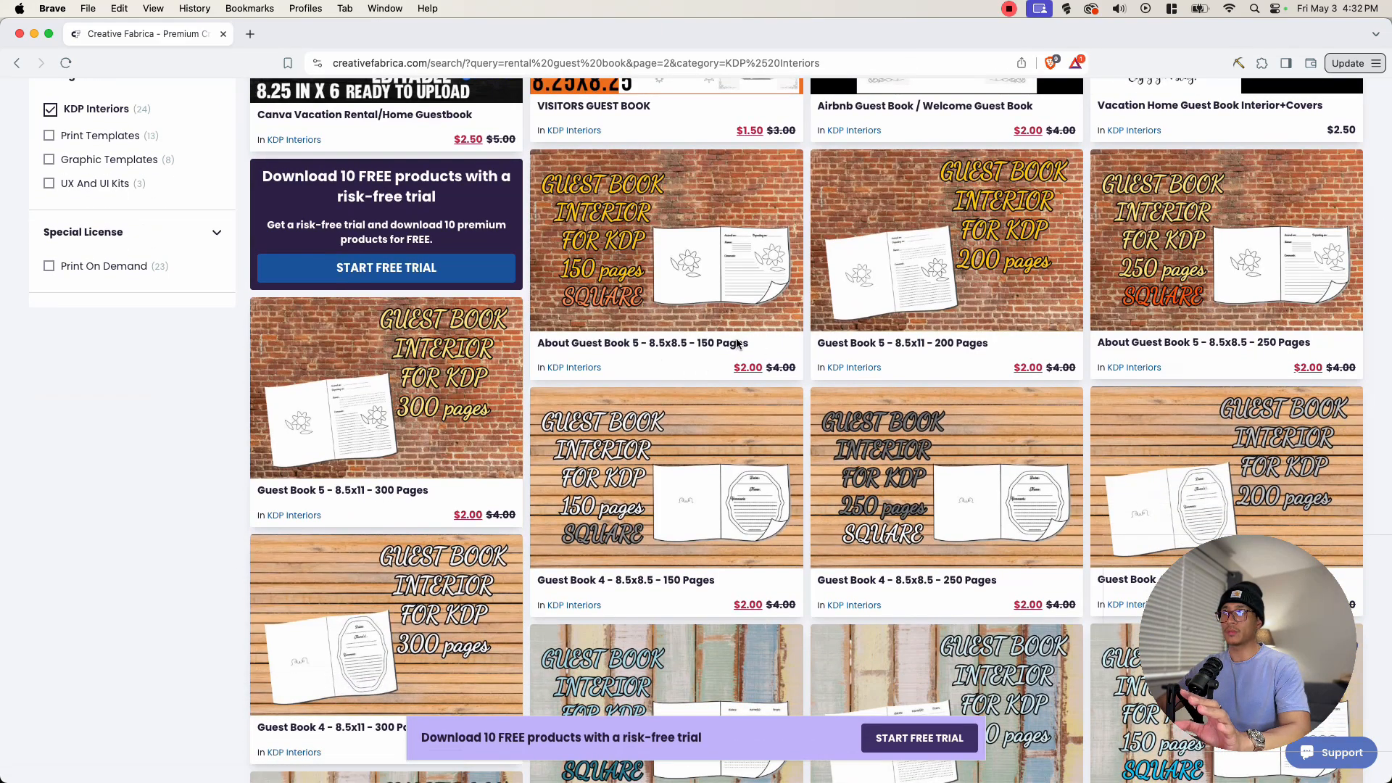
pyautogui.scroll(-8, 683, 359)
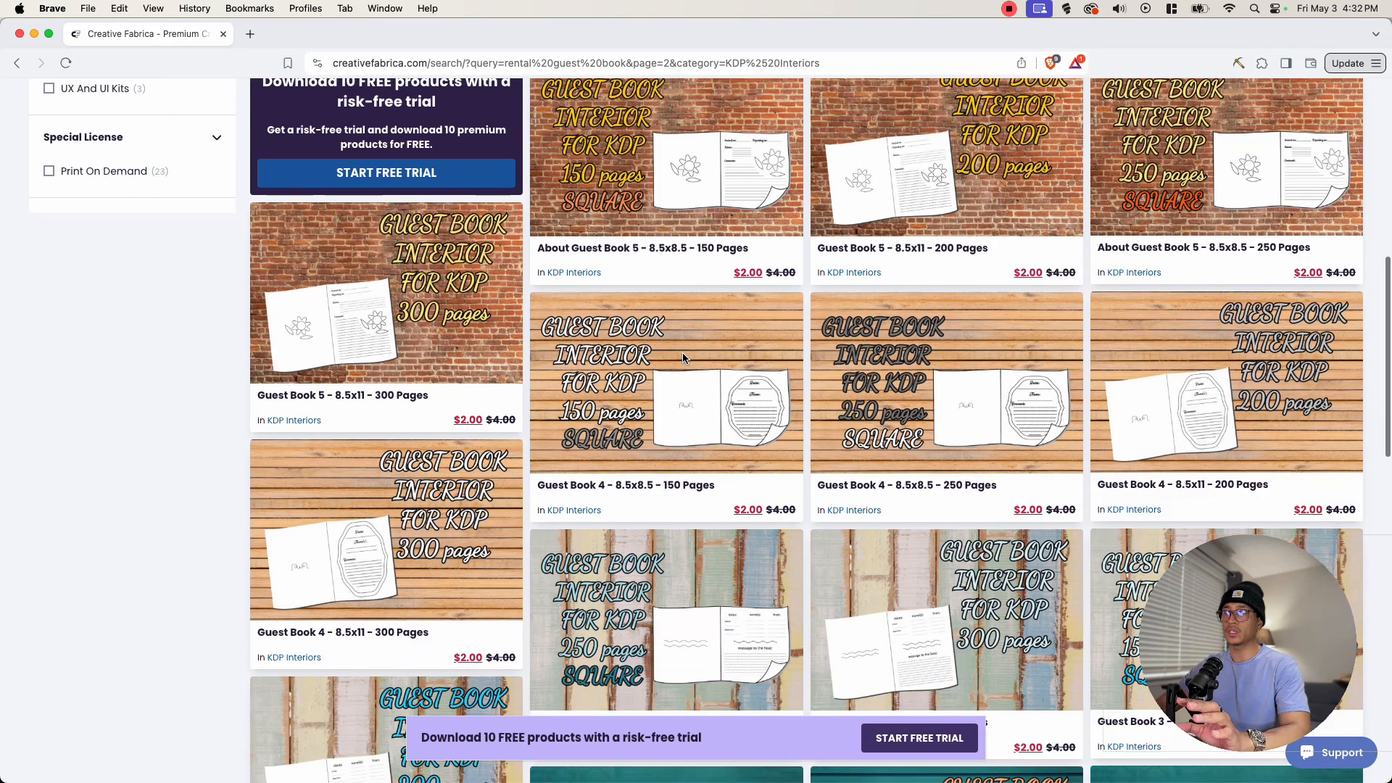
pyautogui.scroll(4, 1160, 326)
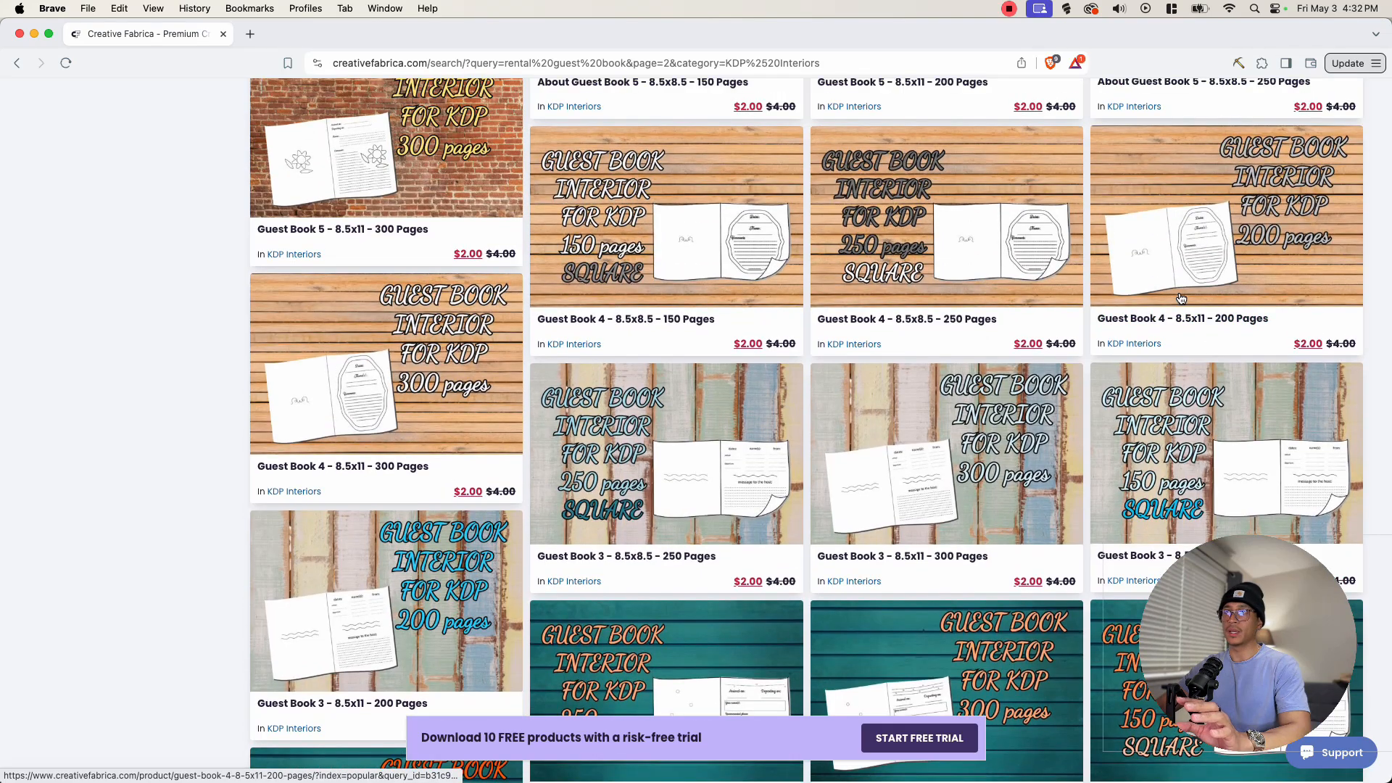
pyautogui.scroll(4, 733, 413)
pyautogui.scroll(-4, 734, 414)
pyautogui.scroll(-8, 735, 413)
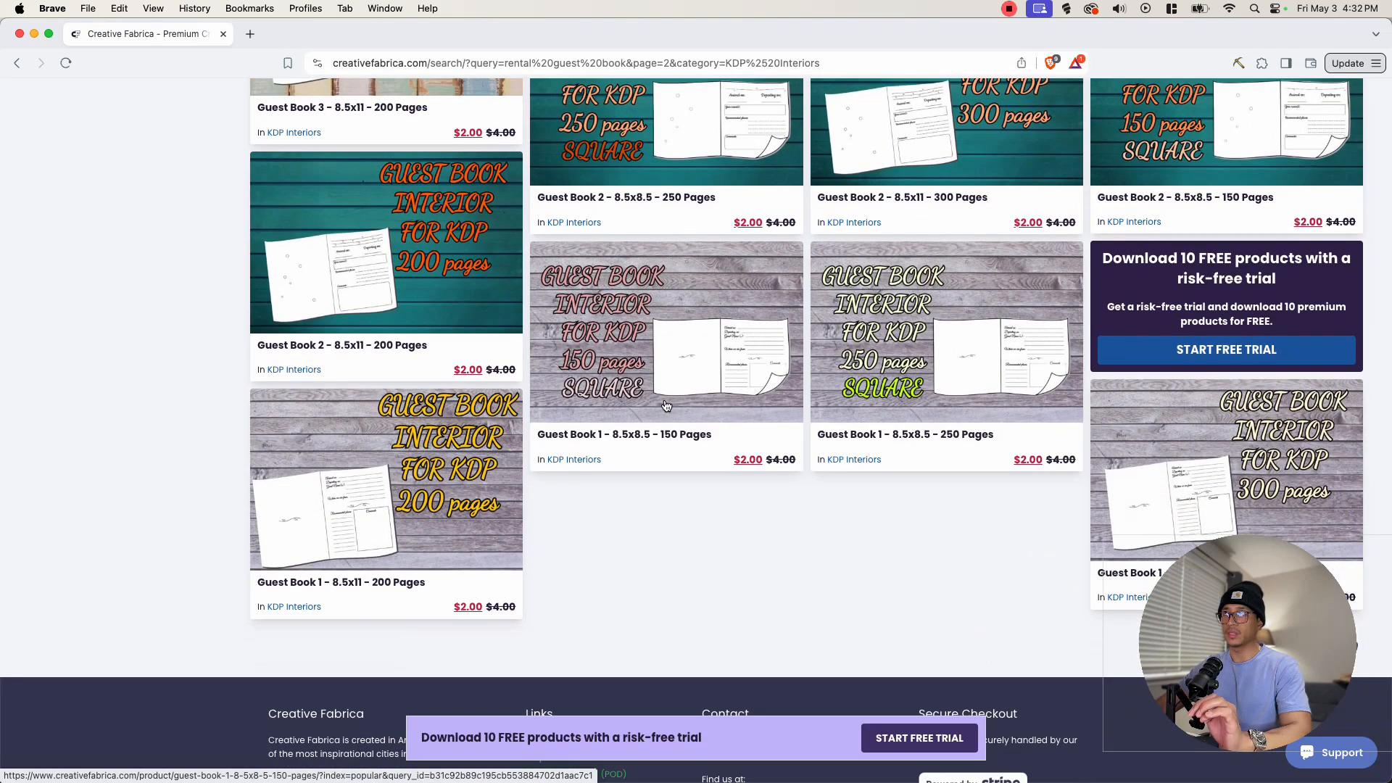
# - Open the Guest Book 1 - 8.5x8.5 - 150 Pages product page and select its title
pyautogui.click(623, 434)
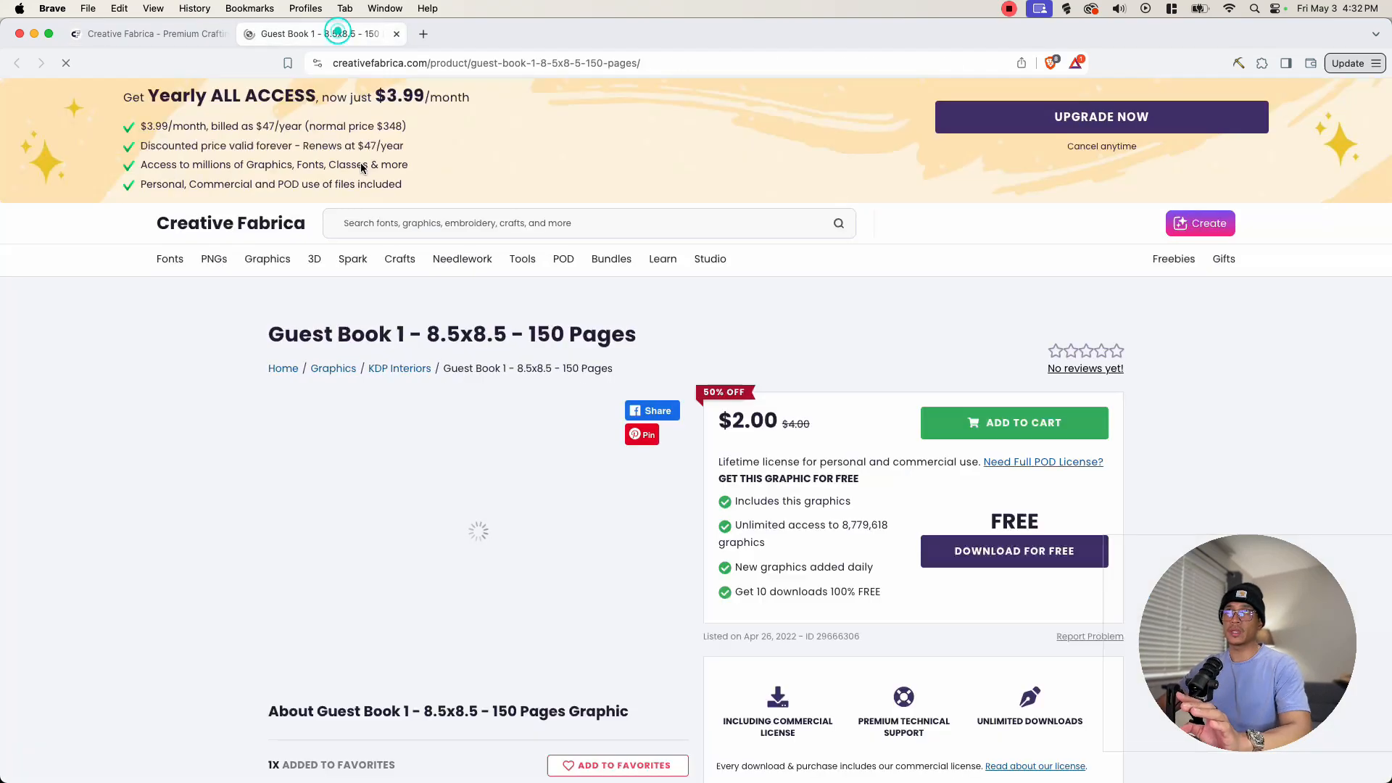
pyautogui.scroll(-4, 602, 329)
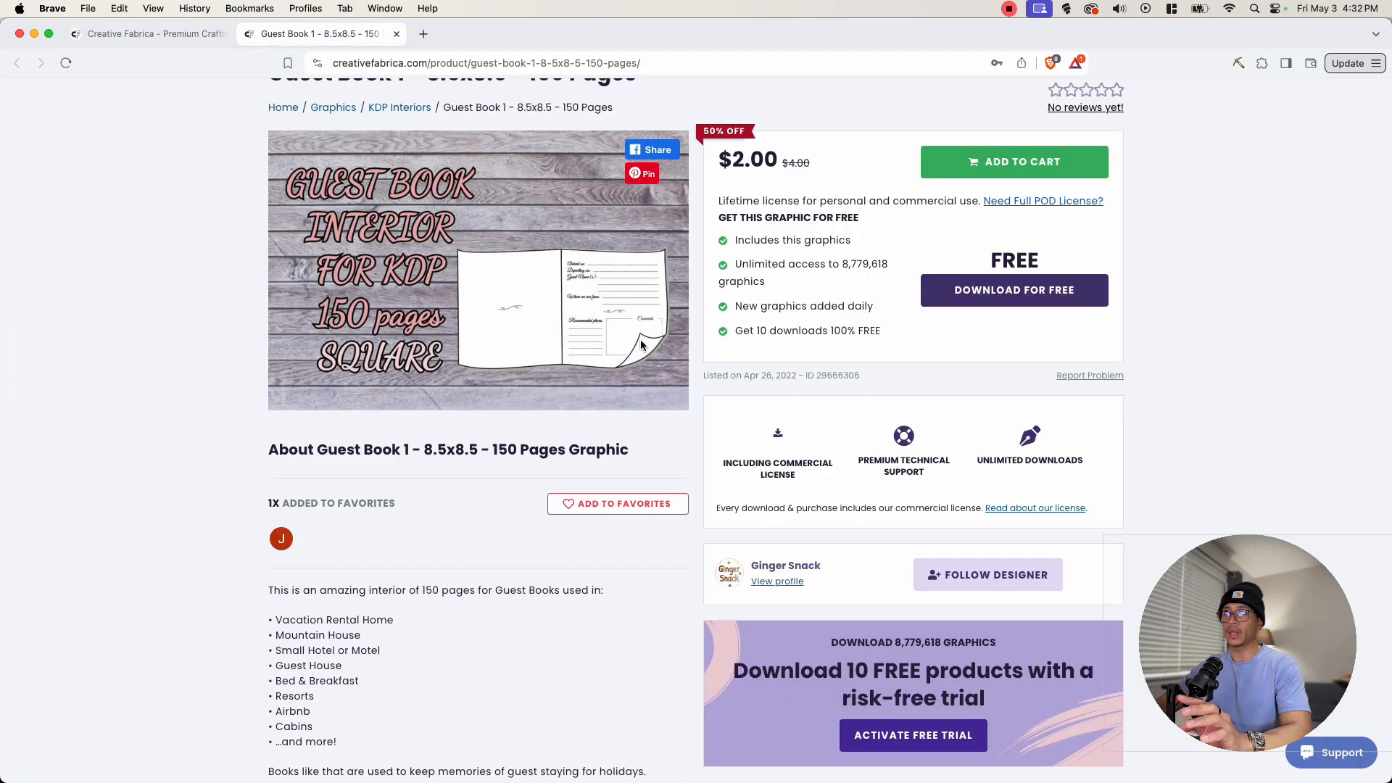
pyautogui.scroll(2, 368, 341)
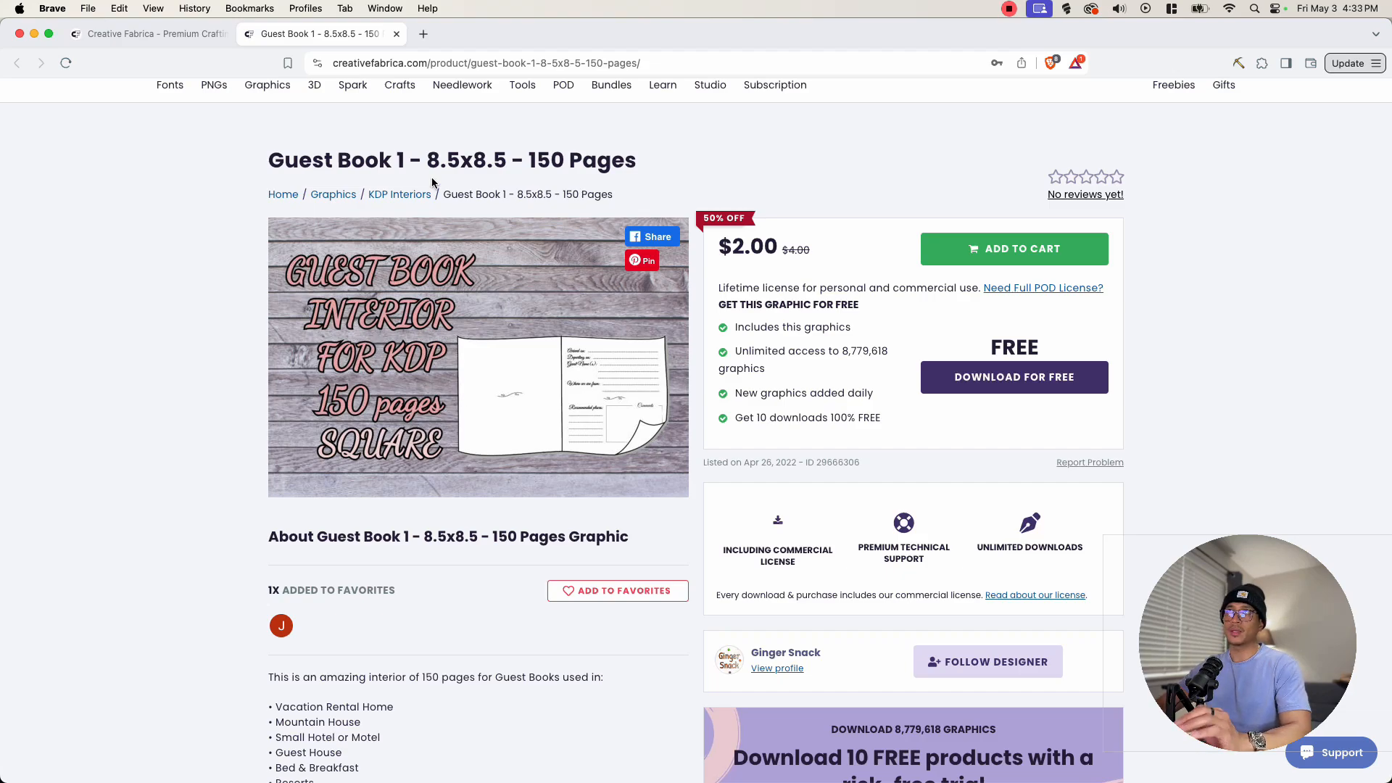
pyautogui.moveTo(431, 161); pyautogui.dragTo(627, 164)
pyautogui.click(627, 164)
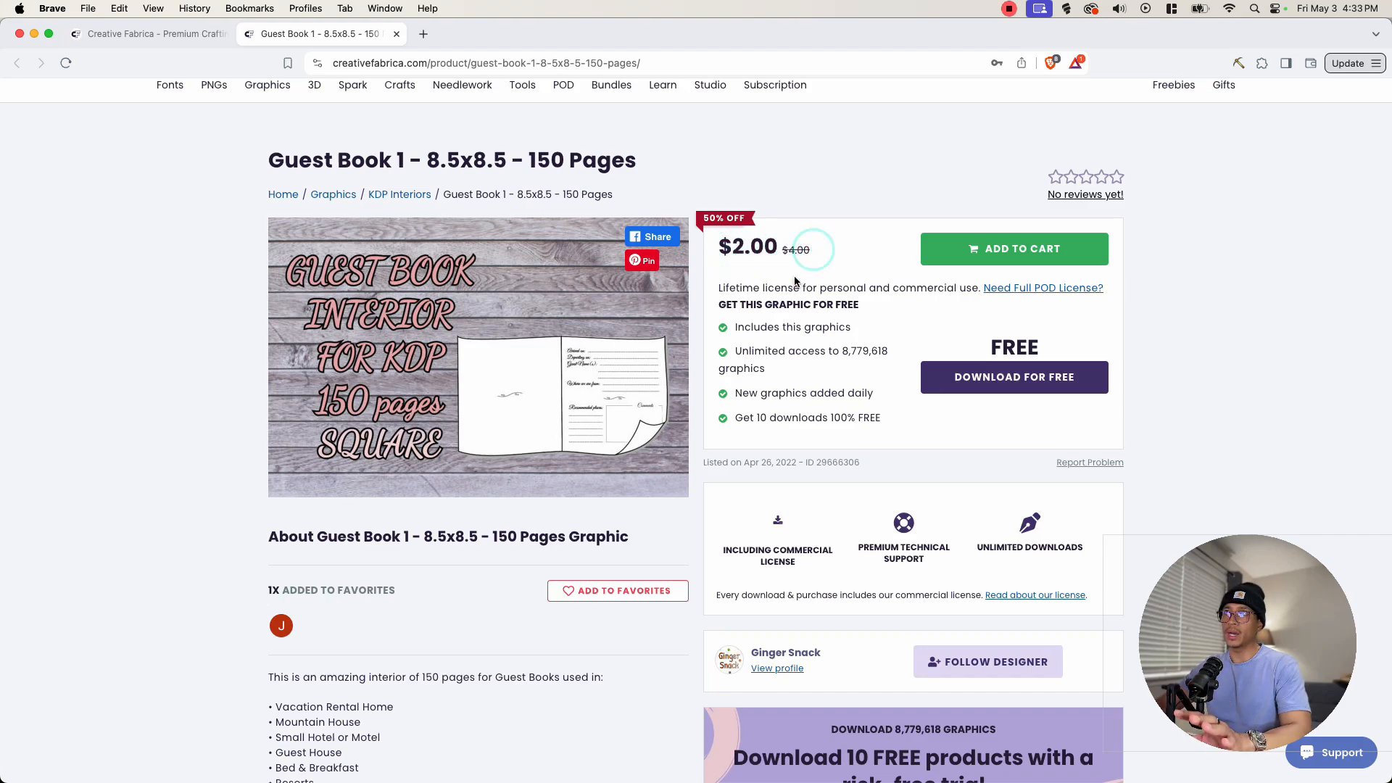
# - Return to the search results tab and scroll back to the top of the listings
pyautogui.click(156, 33)
pyautogui.scroll(5, 981, 476)
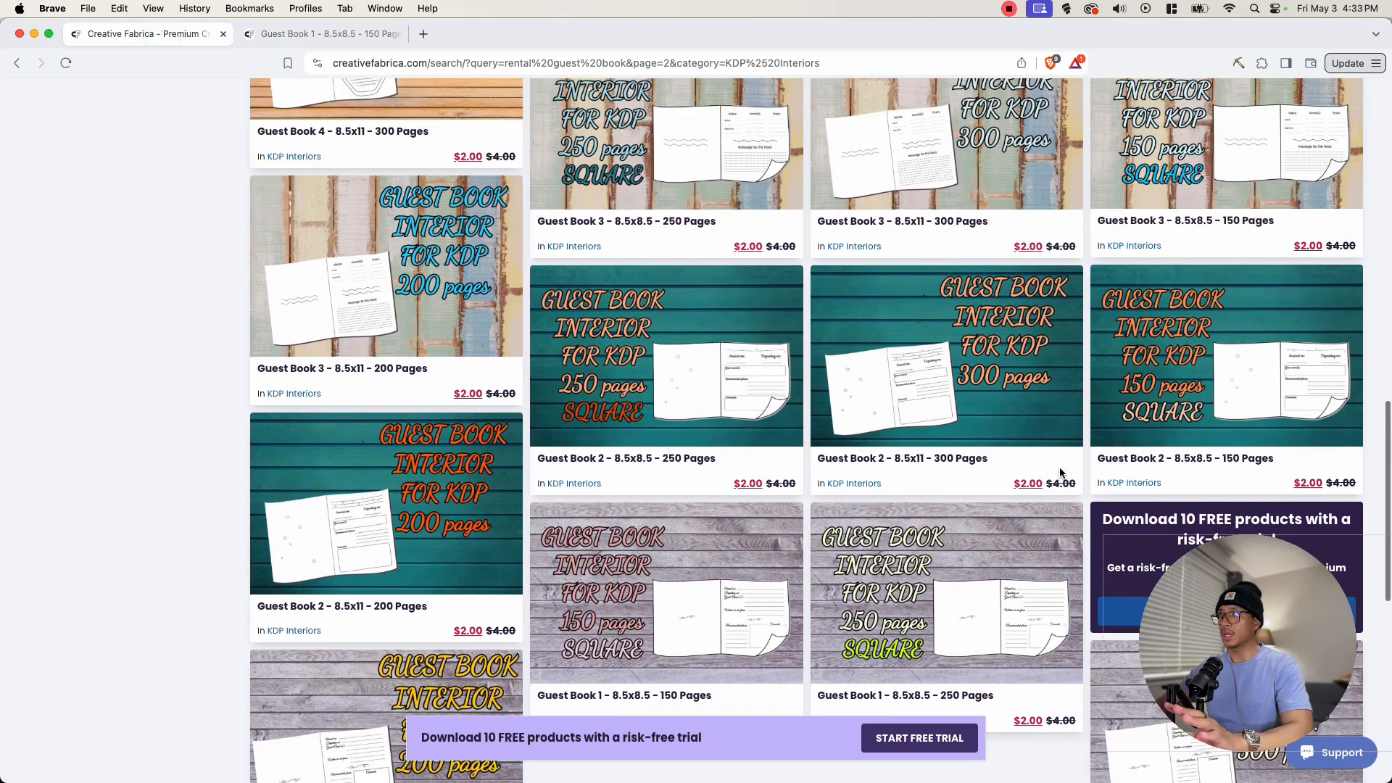
pyautogui.scroll(10, 1061, 473)
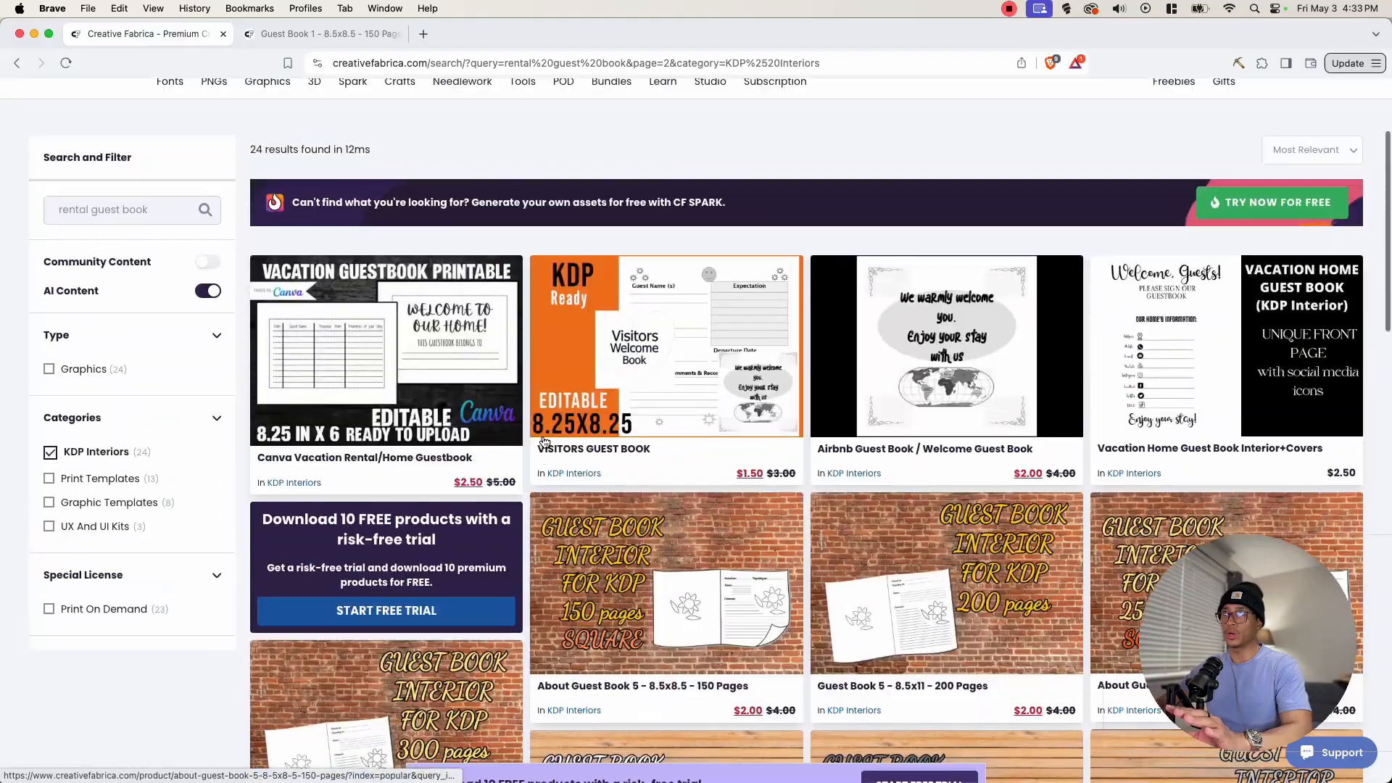
pyautogui.scroll(3, 544, 440)
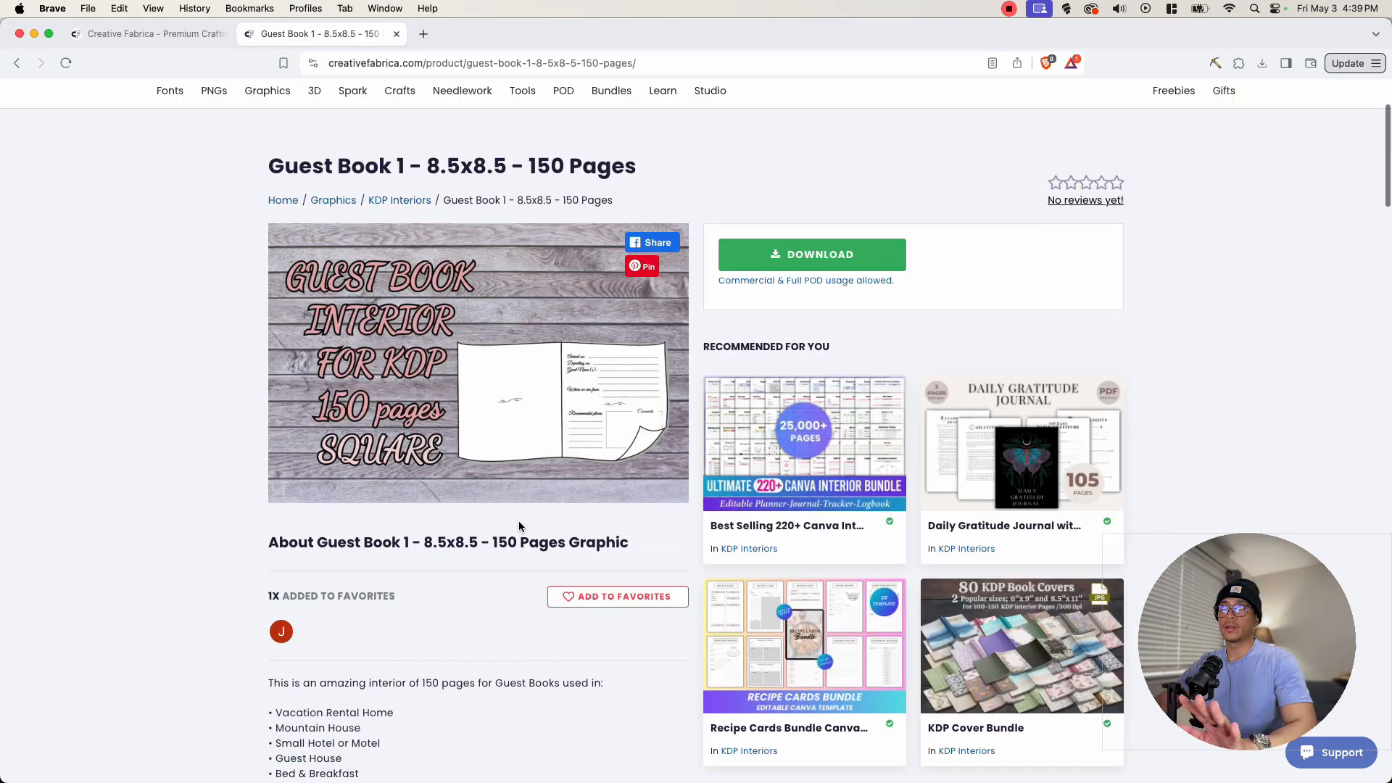
# - Review the Guest Book 1 product page and its description
pyautogui.scroll(2, 519, 520)
pyautogui.scroll(-7, 519, 526)
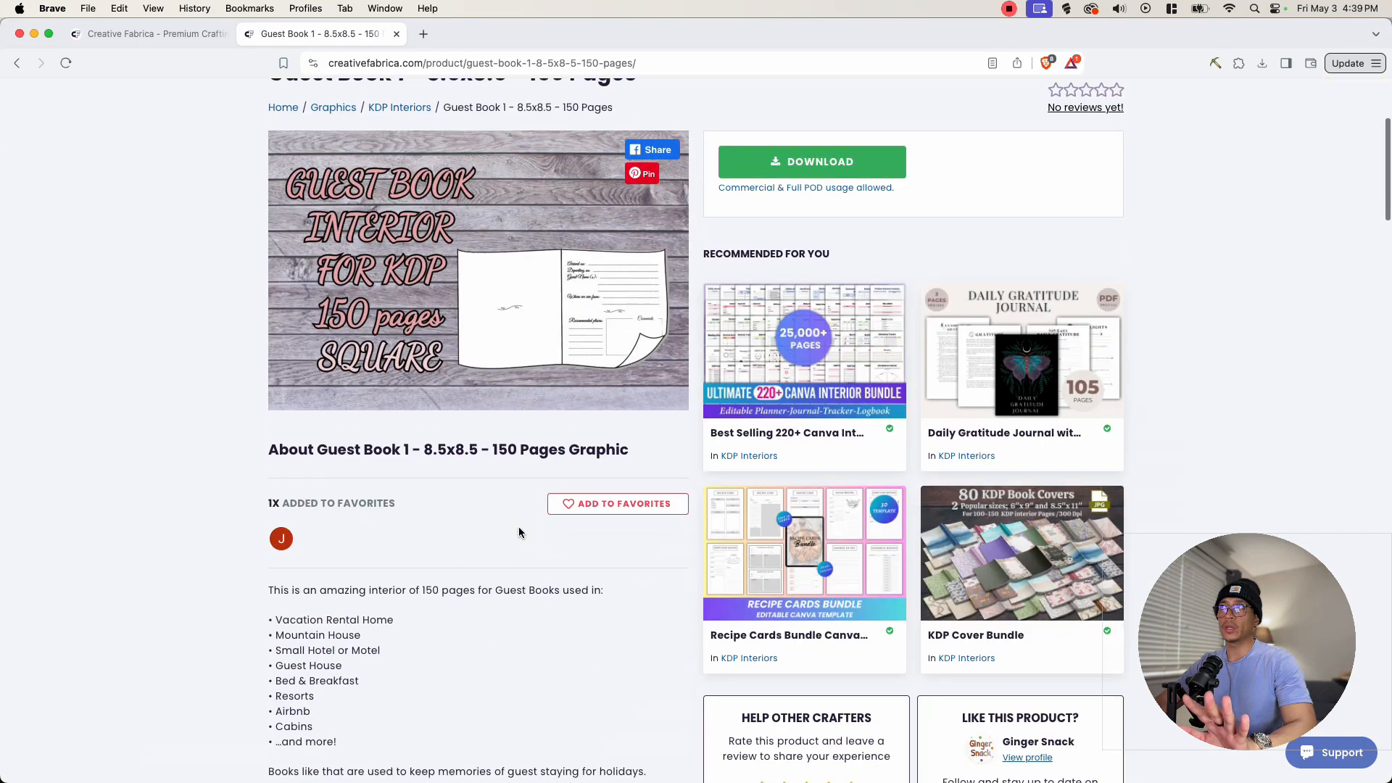
pyautogui.scroll(-3, 516, 530)
pyautogui.scroll(4, 423, 512)
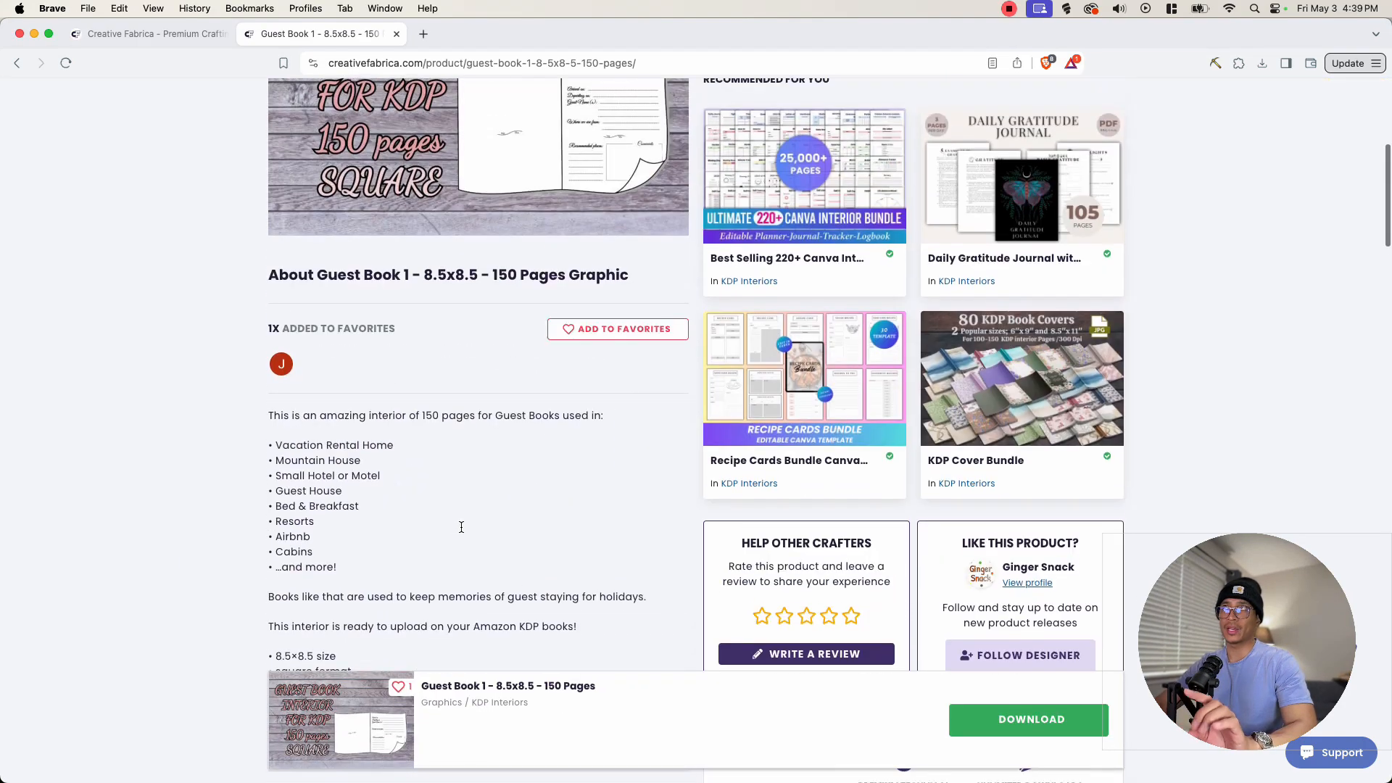
pyautogui.scroll(-4, 442, 530)
pyautogui.scroll(-1, 337, 517)
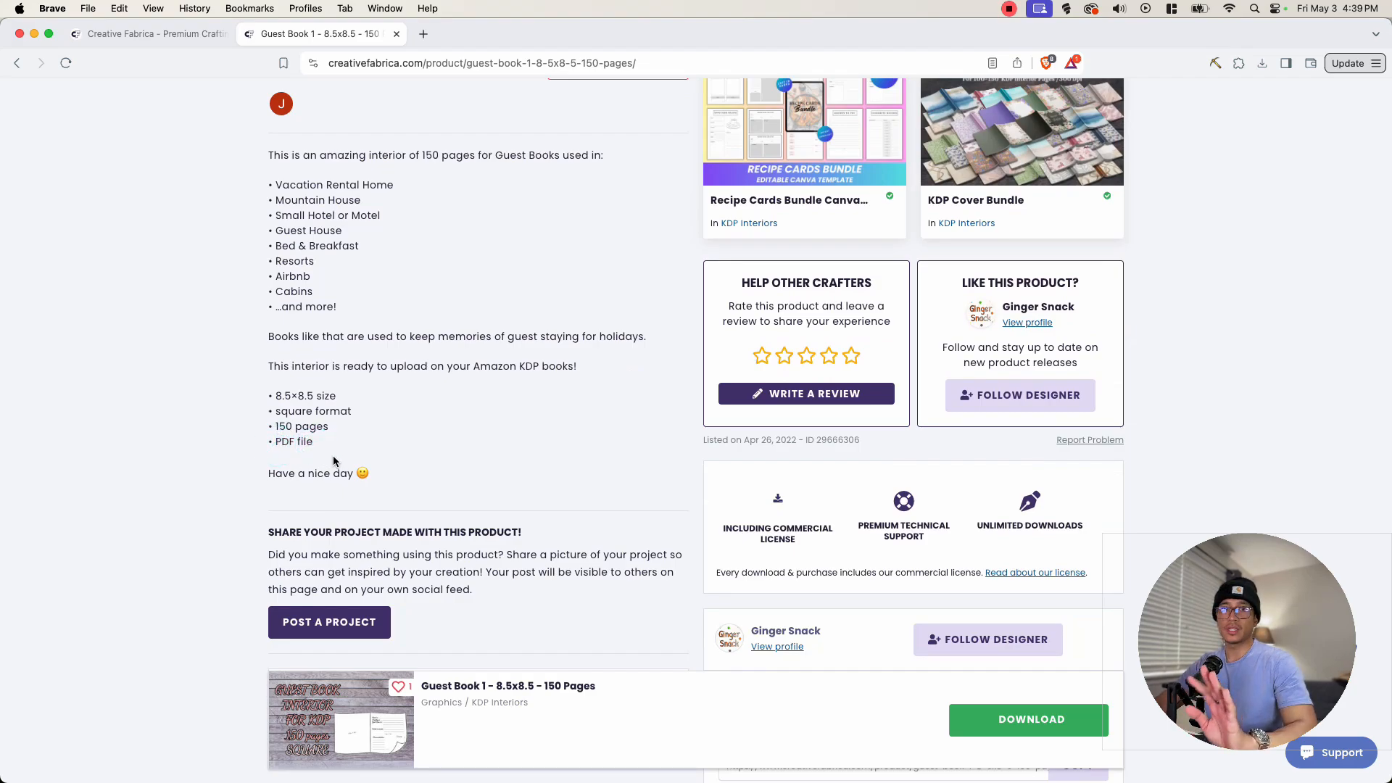
pyautogui.moveTo(324, 444)
pyautogui.mouseDown()
pyautogui.moveTo(280, 446)
pyautogui.moveTo(331, 446)
pyautogui.mouseUp()
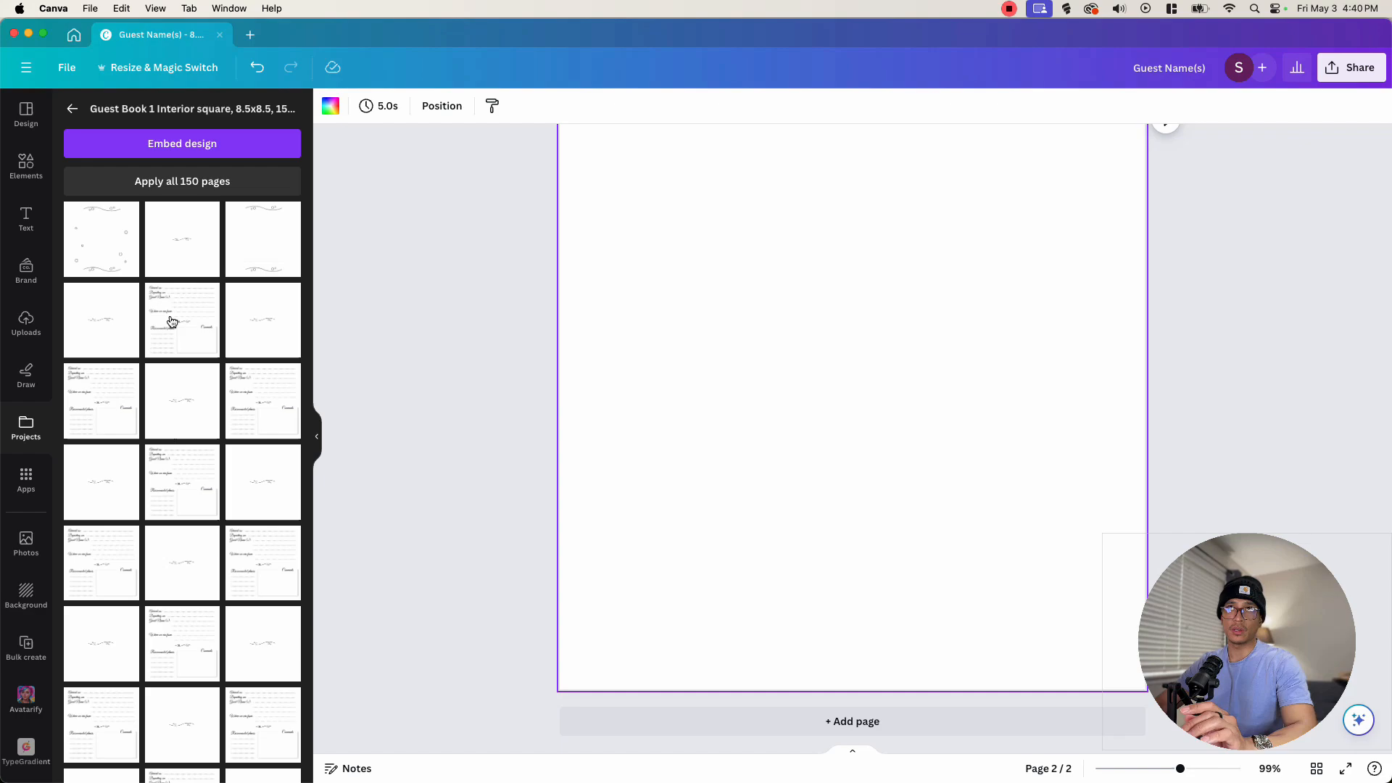
# - In Canva, browse the Guest Book 1 Interior square template pages and insert a guest entry page into the design
pyautogui.scroll(-10, 183, 416)
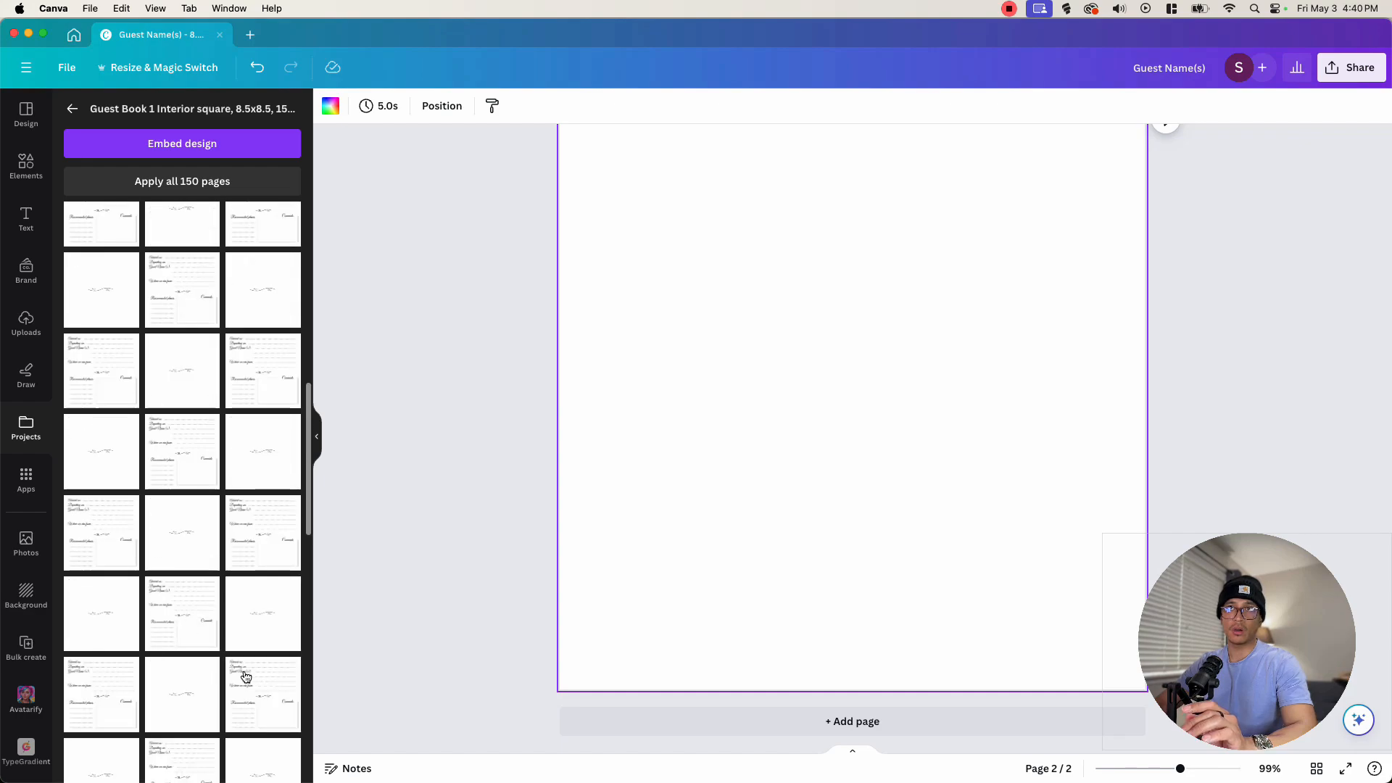
pyautogui.scroll(-10, 245, 677)
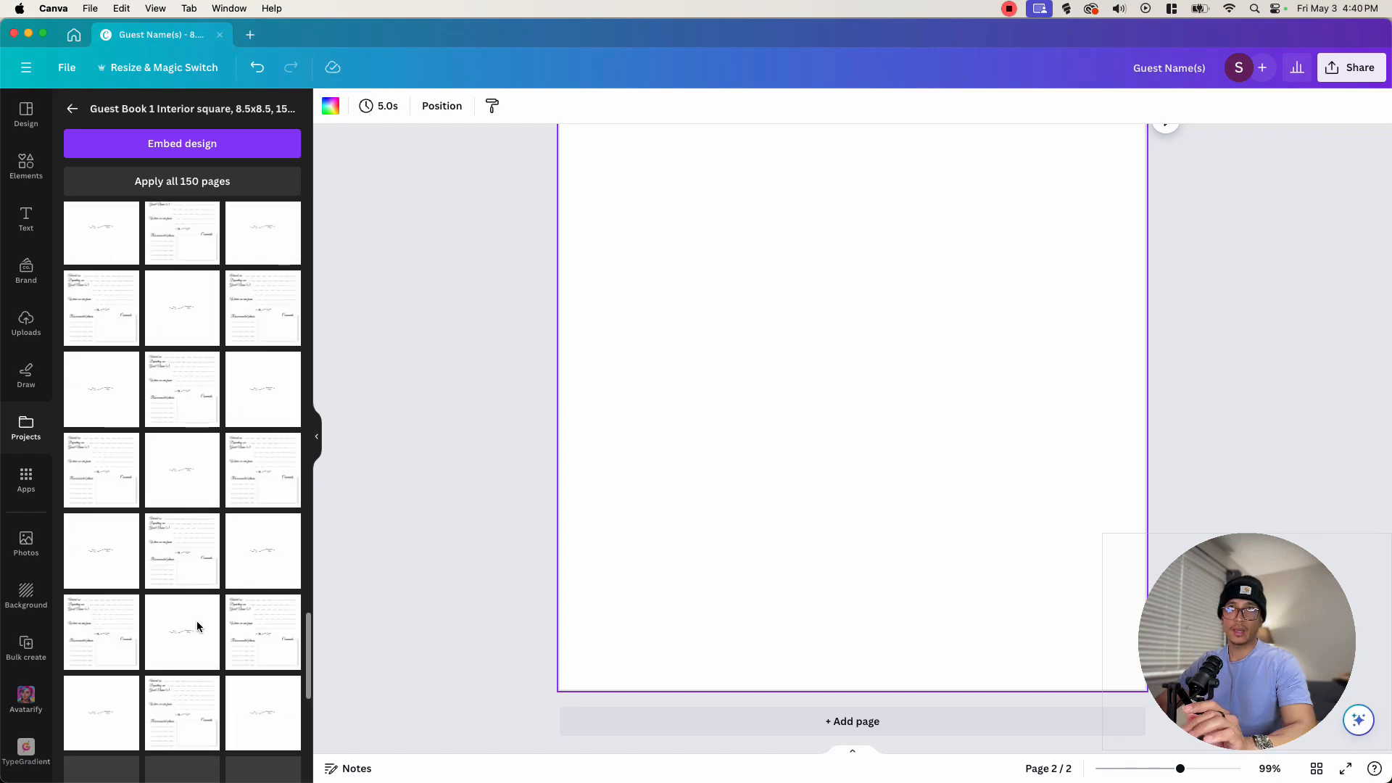
pyautogui.scroll(-3, 197, 627)
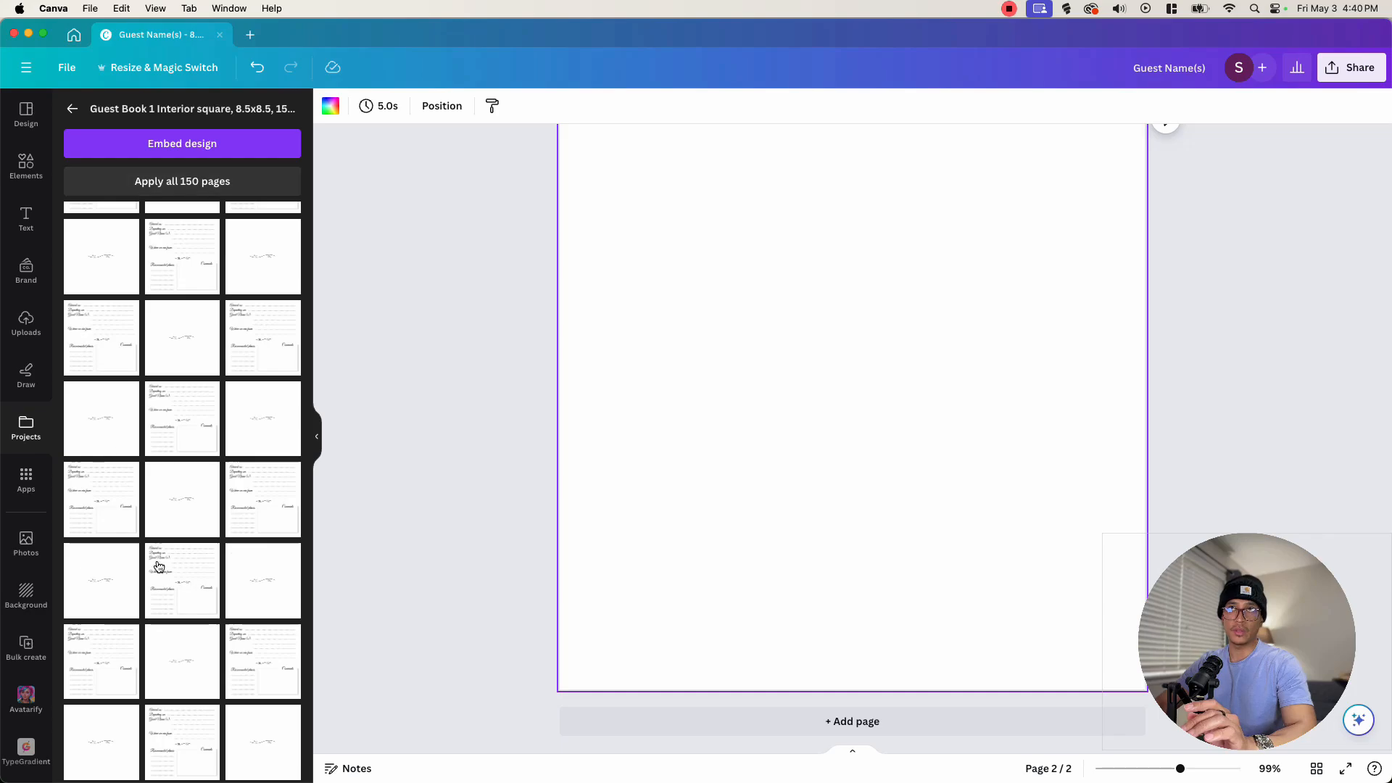
pyautogui.scroll(20, 159, 566)
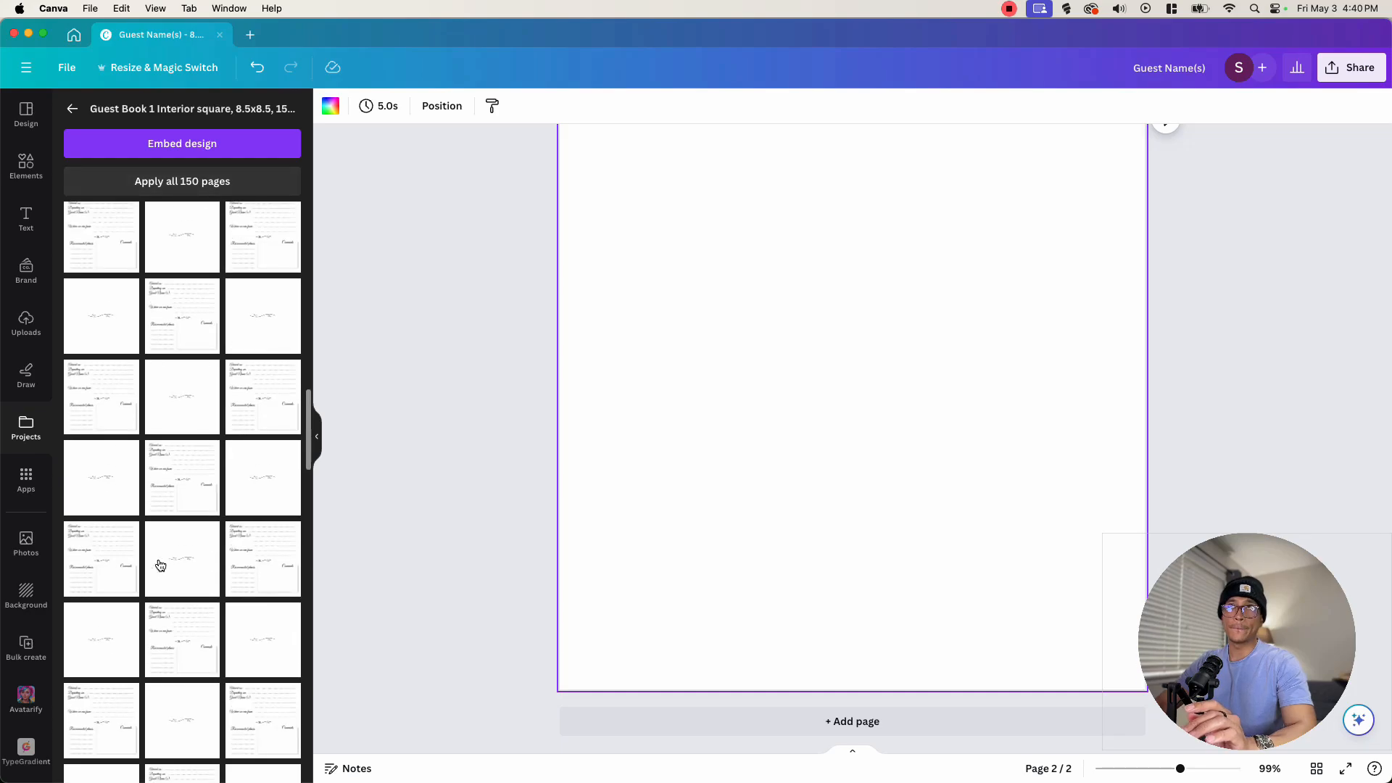
pyautogui.click(191, 316)
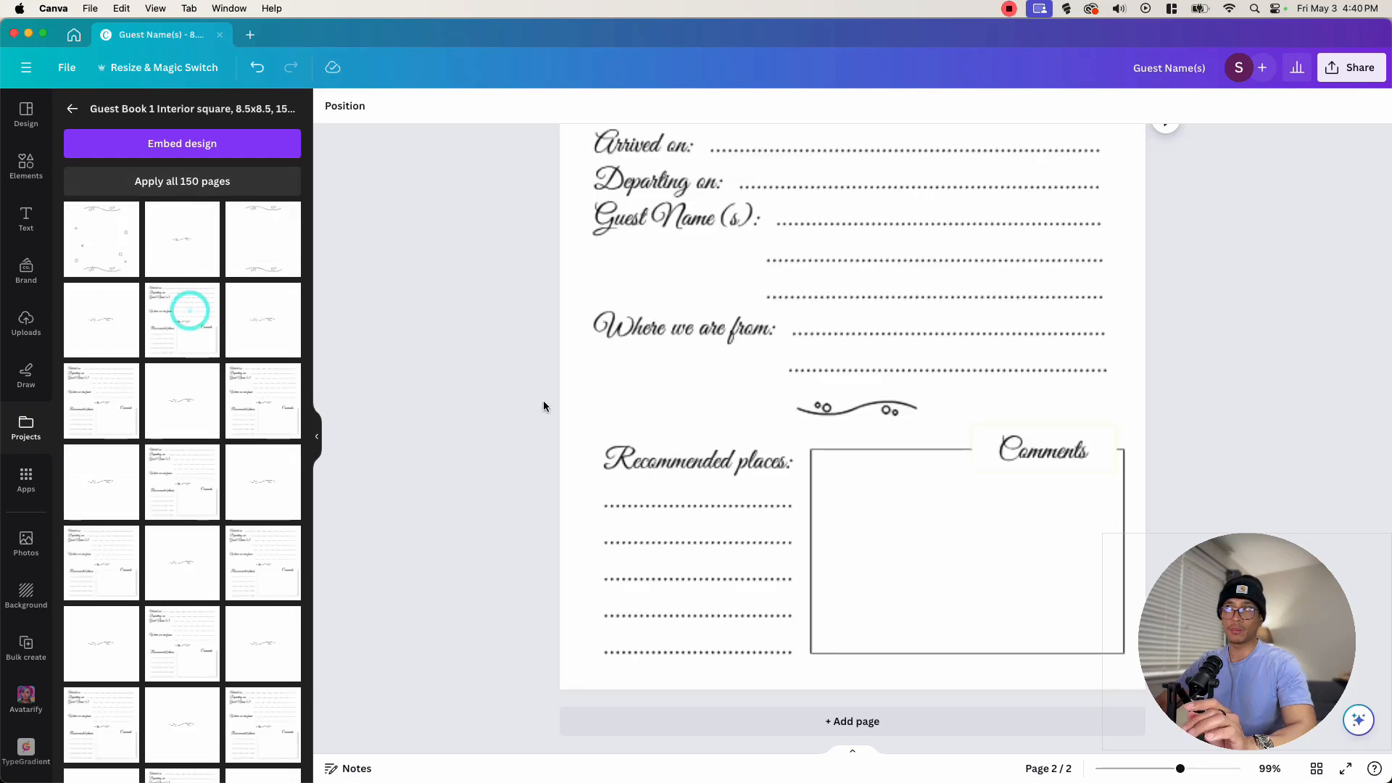
pyautogui.scroll(3, 780, 312)
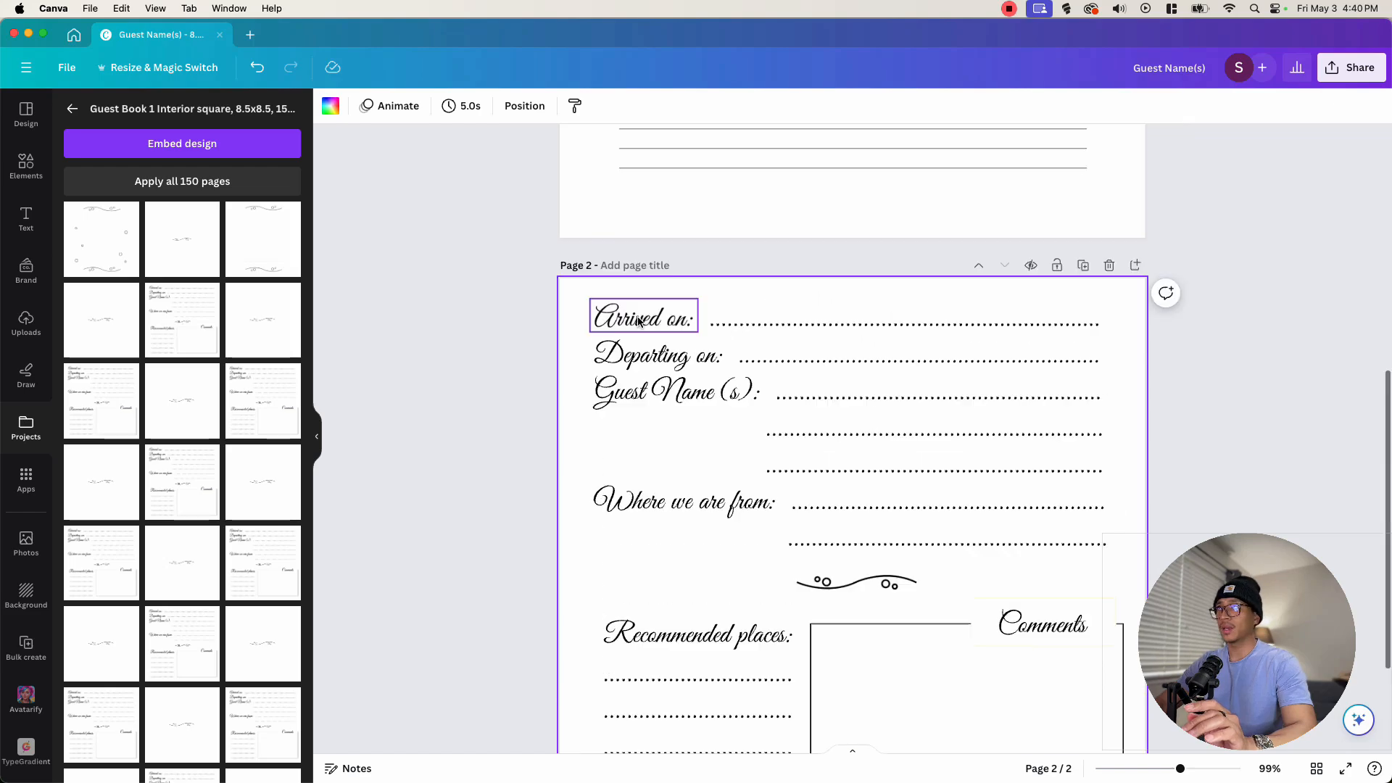
pyautogui.scroll(-3, 826, 505)
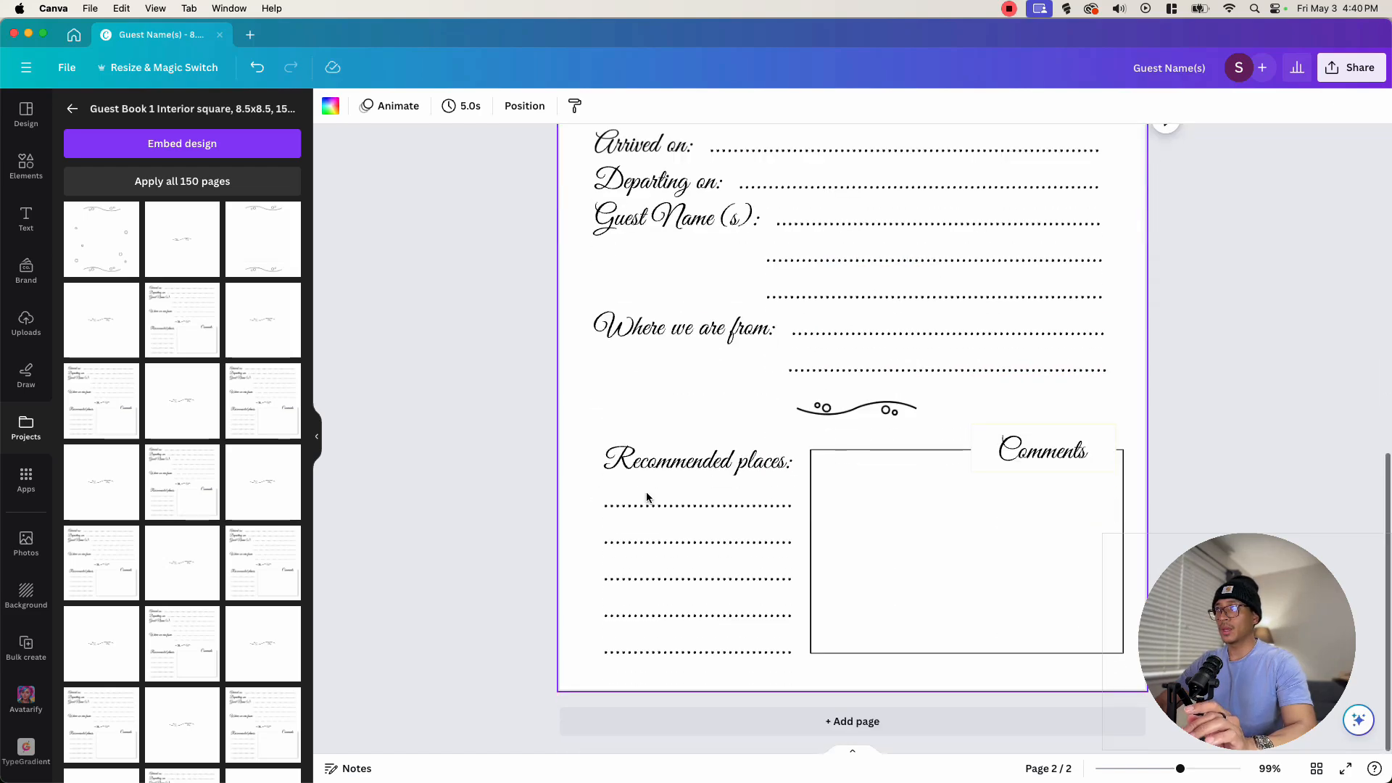
# - Inspect the 'Arrived on:' label and the grouped labels at the top of the guest entry page
pyautogui.scroll(2, 910, 460)
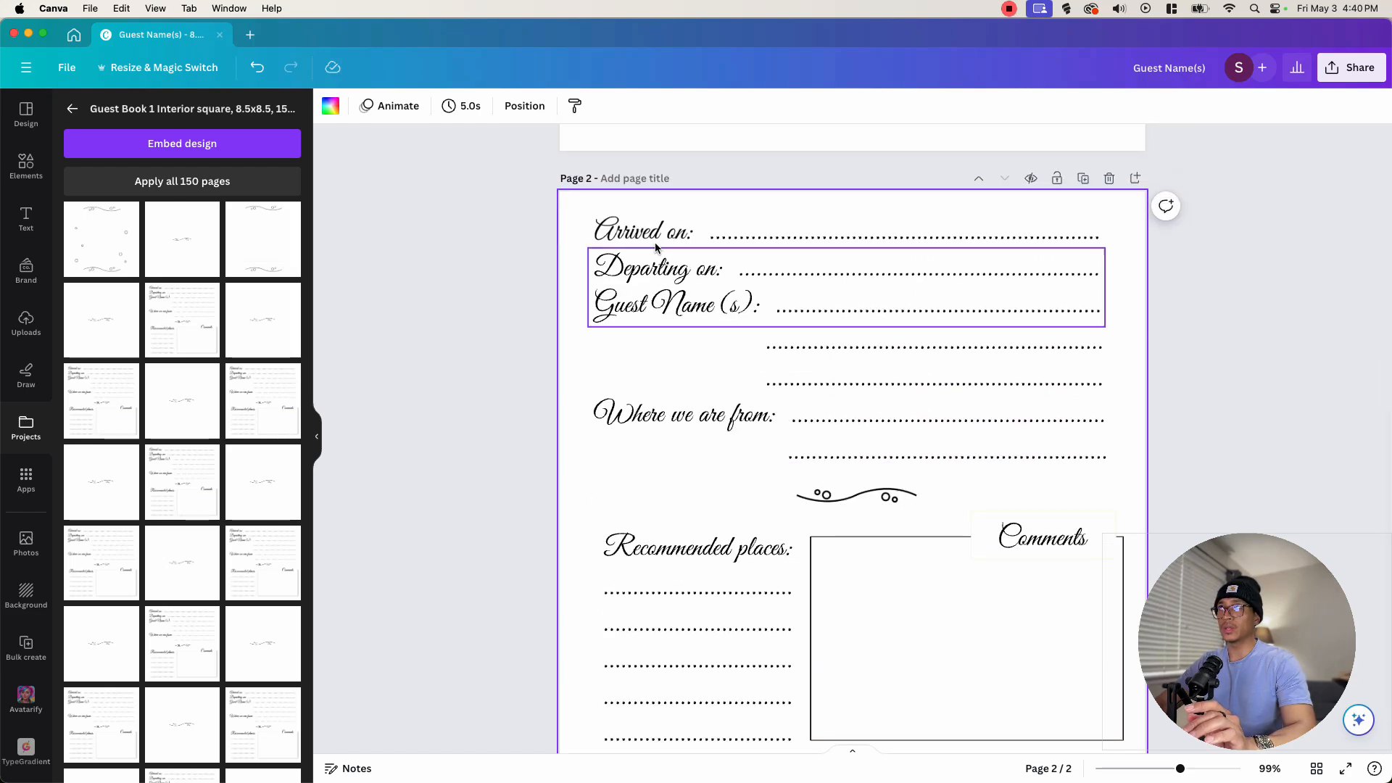
pyautogui.click(638, 229)
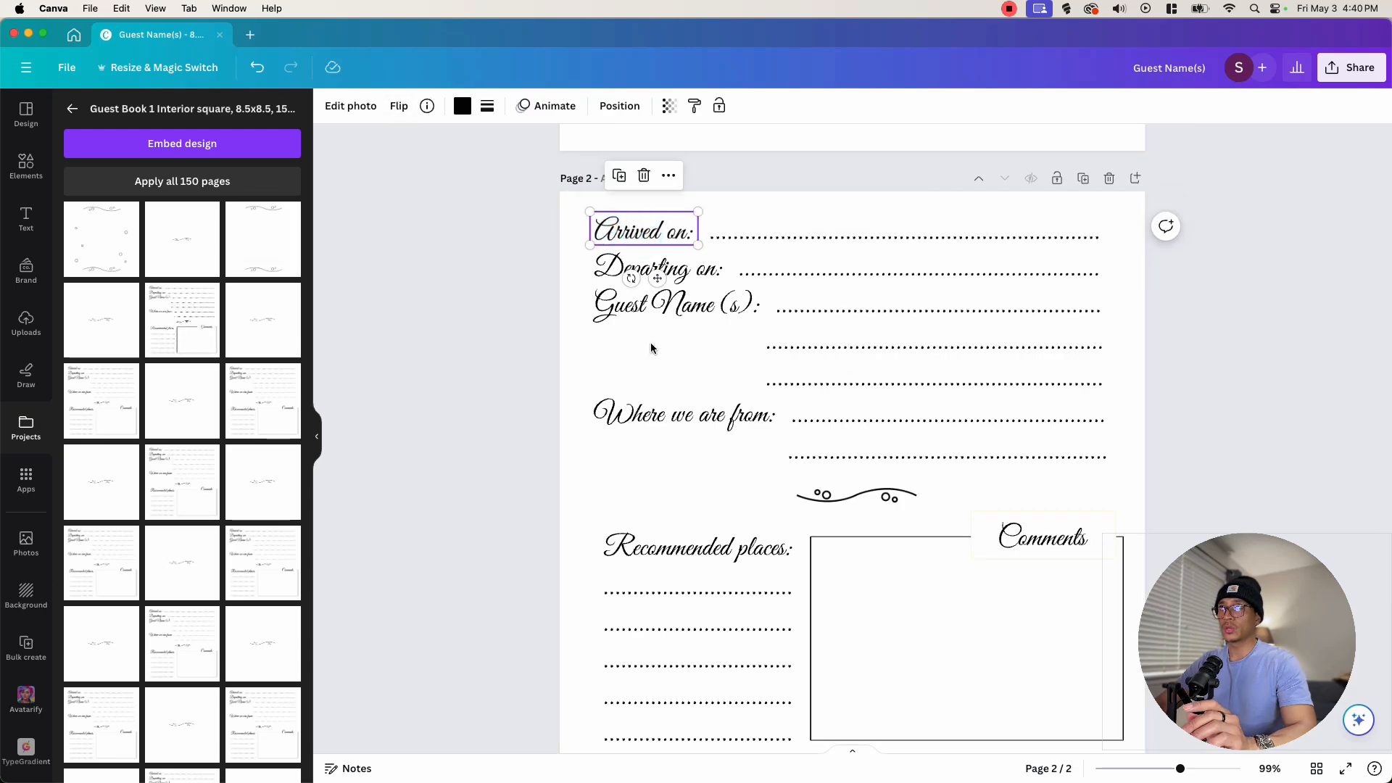
pyautogui.click(640, 305)
pyautogui.click(629, 238)
pyautogui.click(642, 289)
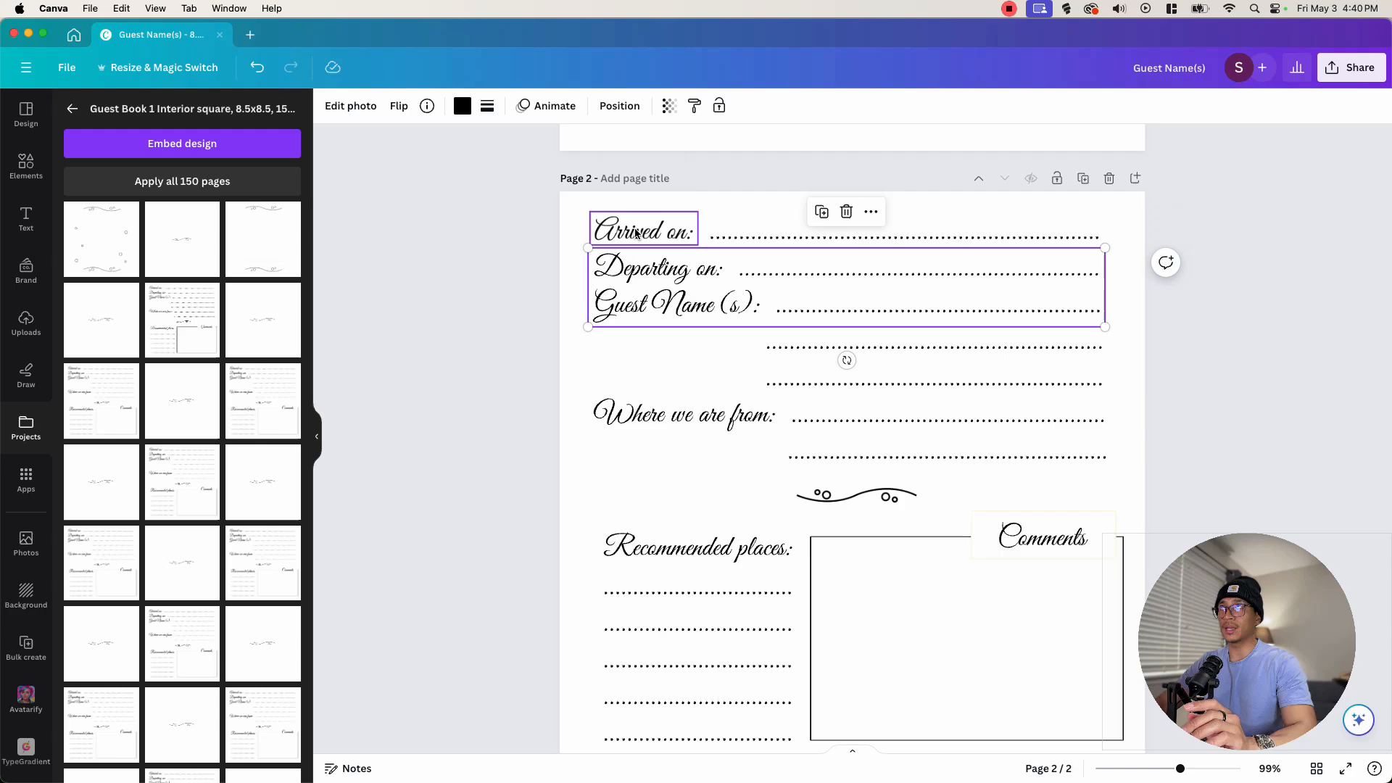
pyautogui.click(634, 231)
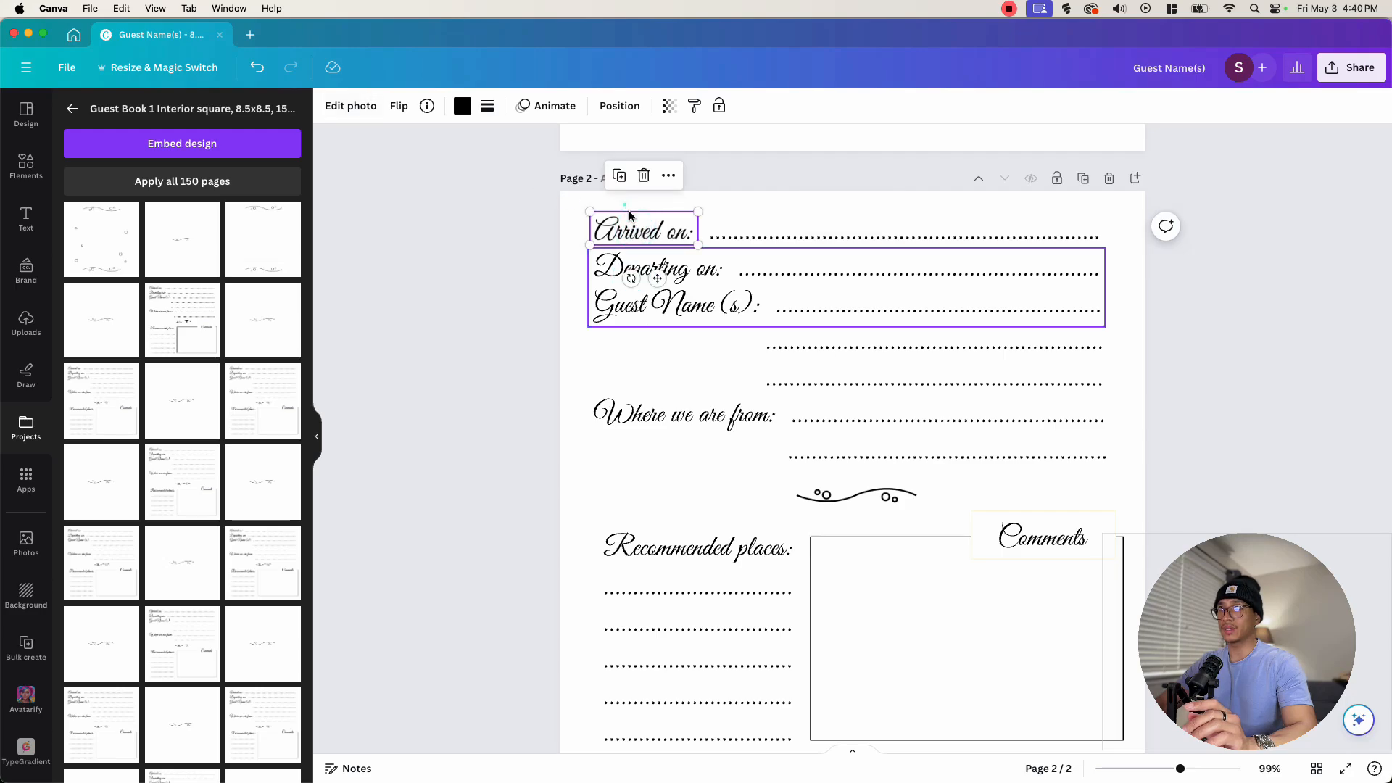
pyautogui.click(629, 210)
pyautogui.click(648, 302)
pyautogui.click(632, 232)
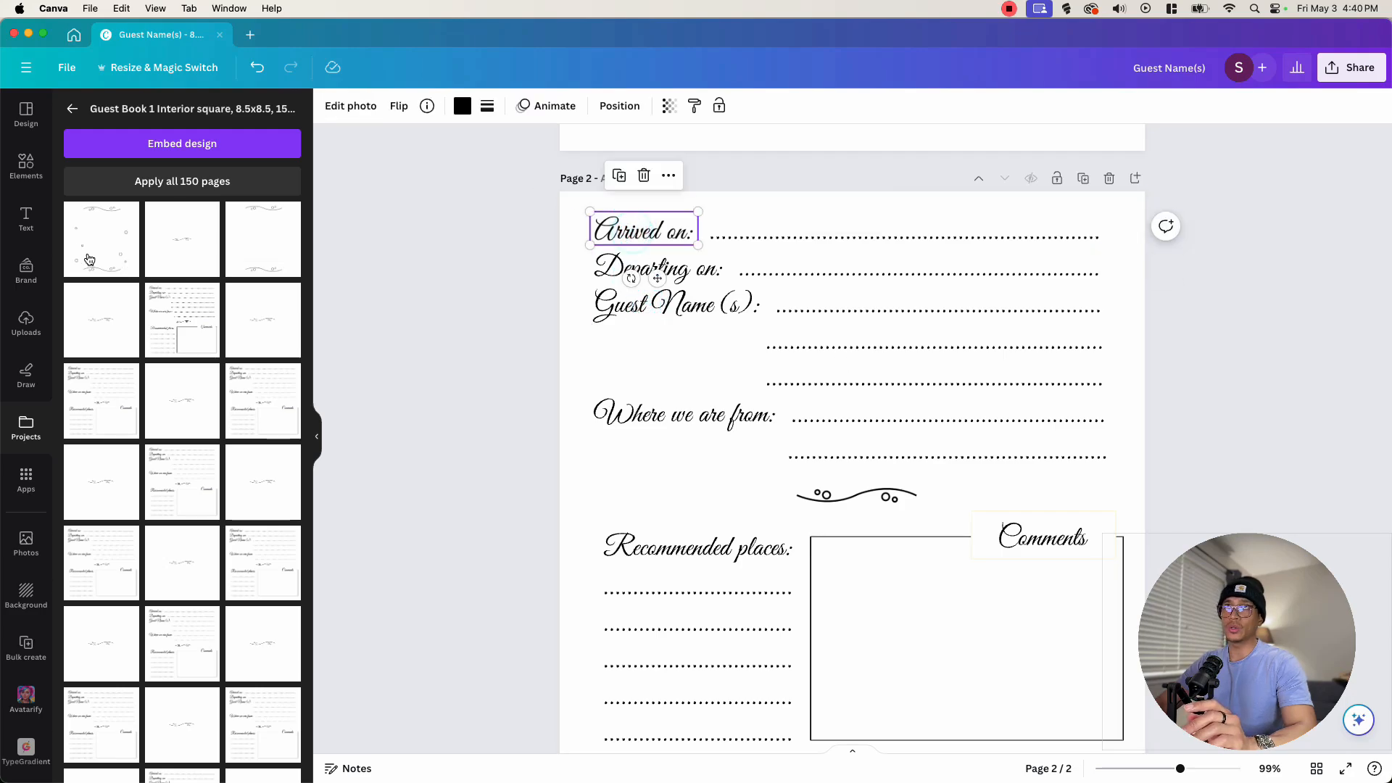
# - Add a subheading text box over the top labels and enter the text 'Arrived on:'
pyautogui.click(25, 217)
pyautogui.click(171, 334)
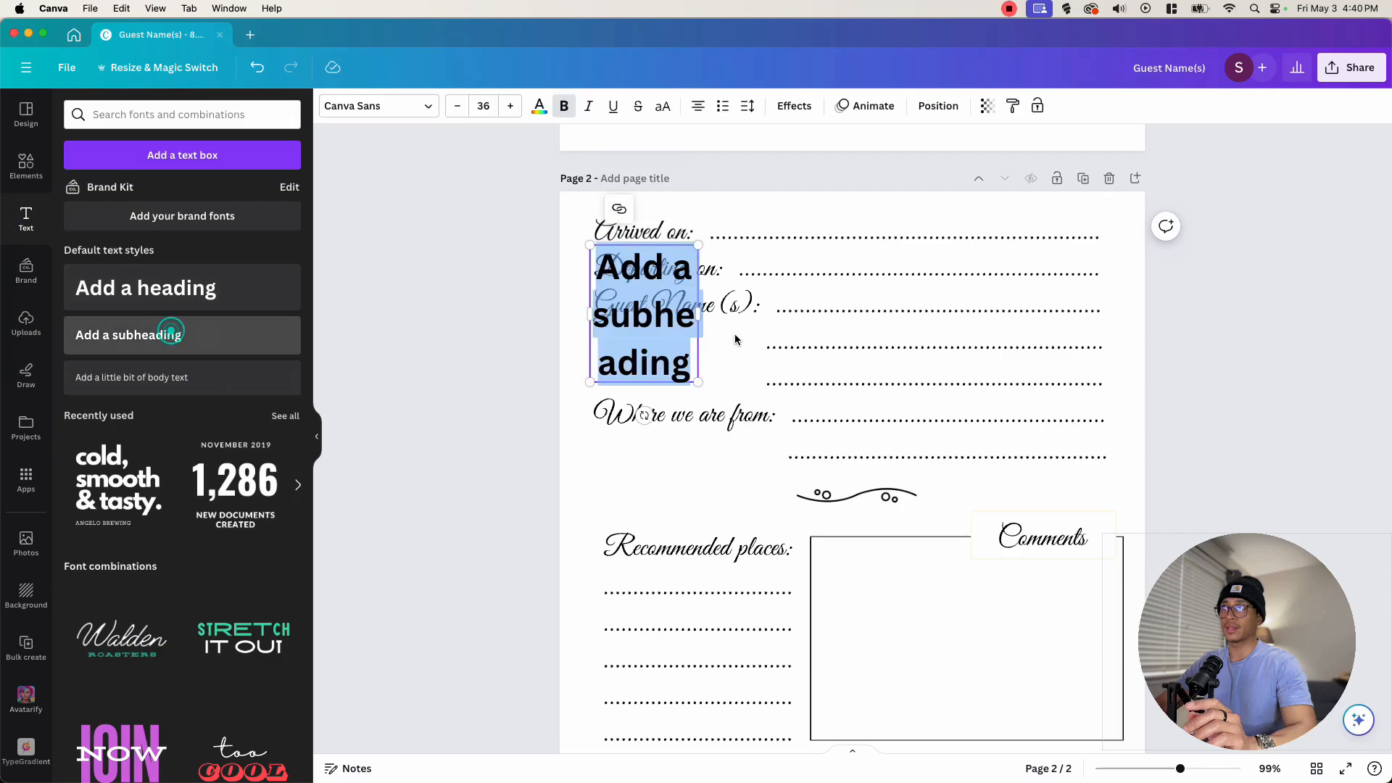
pyautogui.moveTo(625, 326); pyautogui.dragTo(675, 274)
pyautogui.write('Arrived on:L')
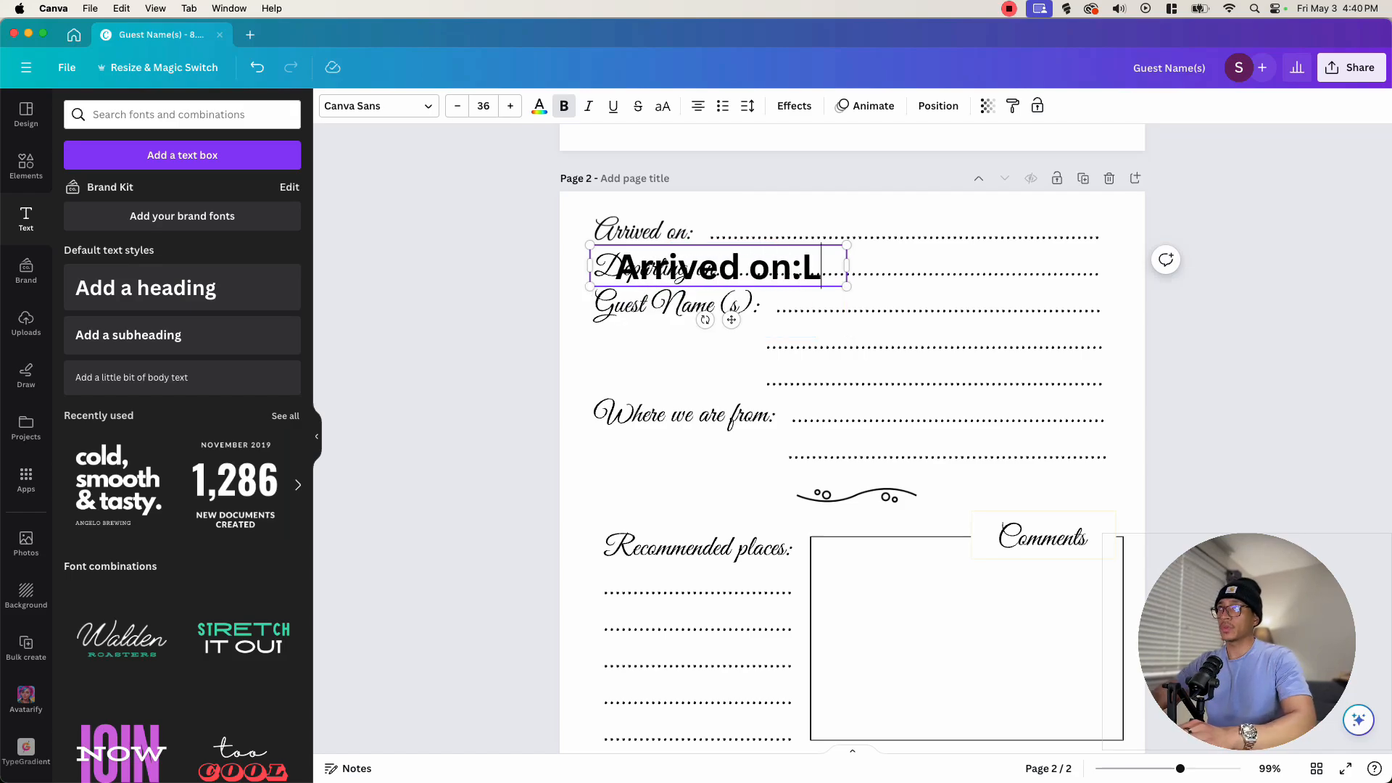
pyautogui.press('BackSpace')
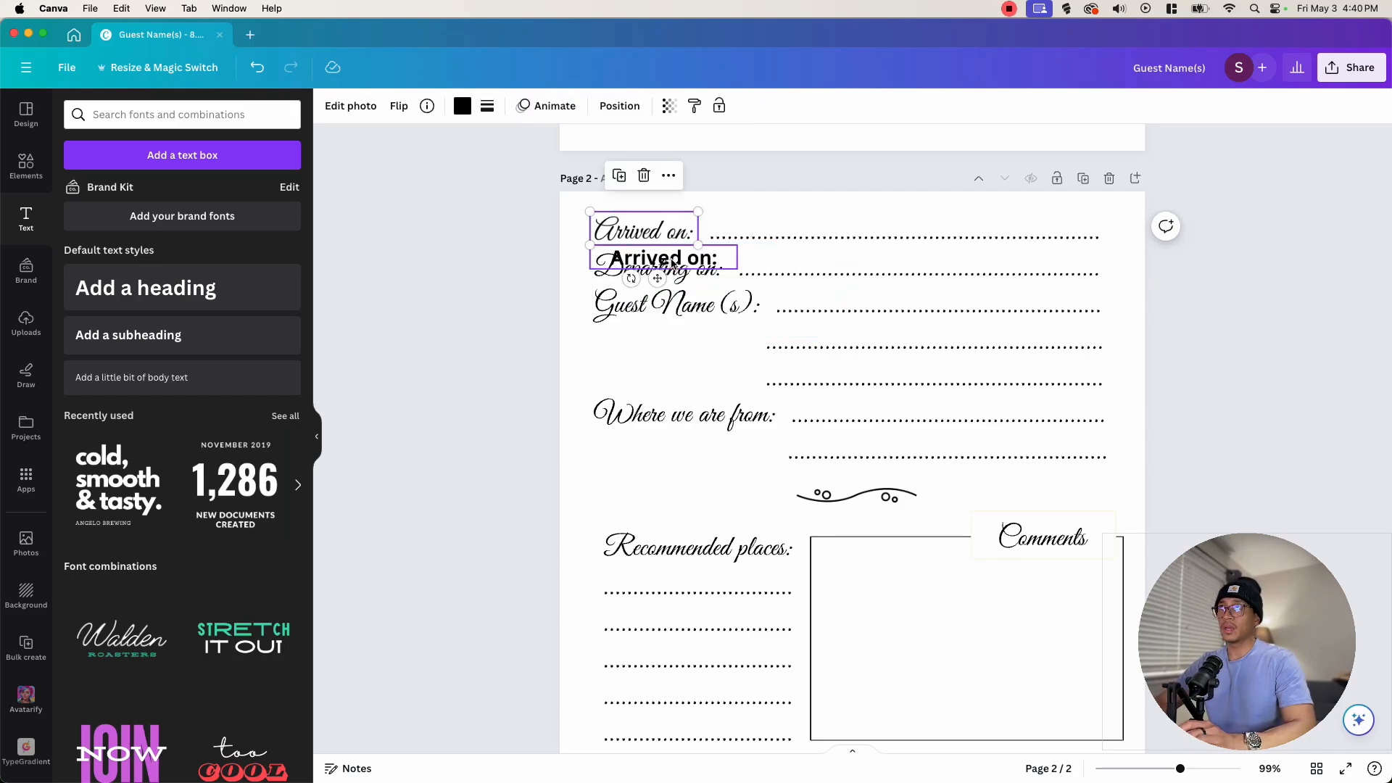
# - Delete the original 'Arrived on:' label, move the new text into its place and set its font to Betrand
pyautogui.click(683, 258)
pyautogui.click(647, 230)
pyautogui.press('BackSpace')
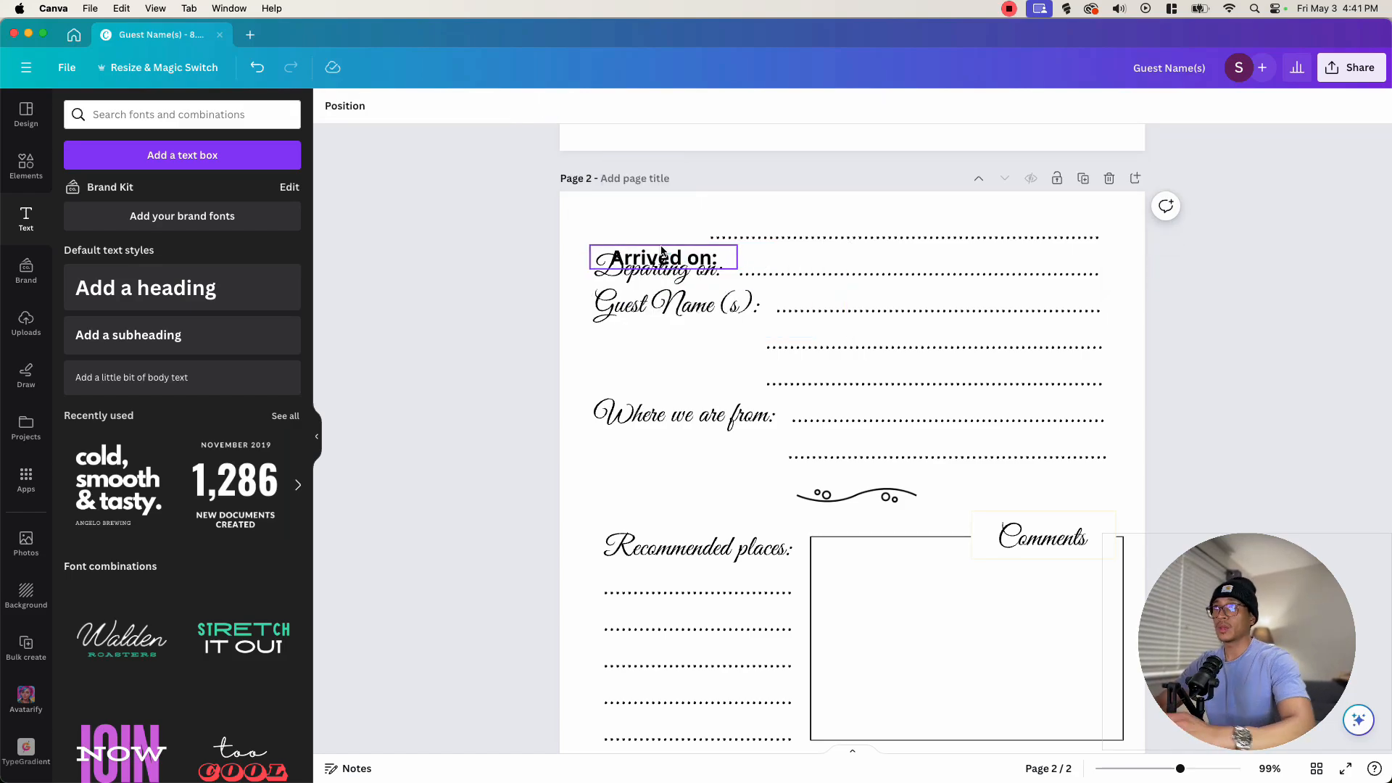
pyautogui.moveTo(668, 255)
pyautogui.mouseDown()
pyautogui.moveTo(650, 233)
pyautogui.moveTo(669, 234)
pyautogui.mouseUp()
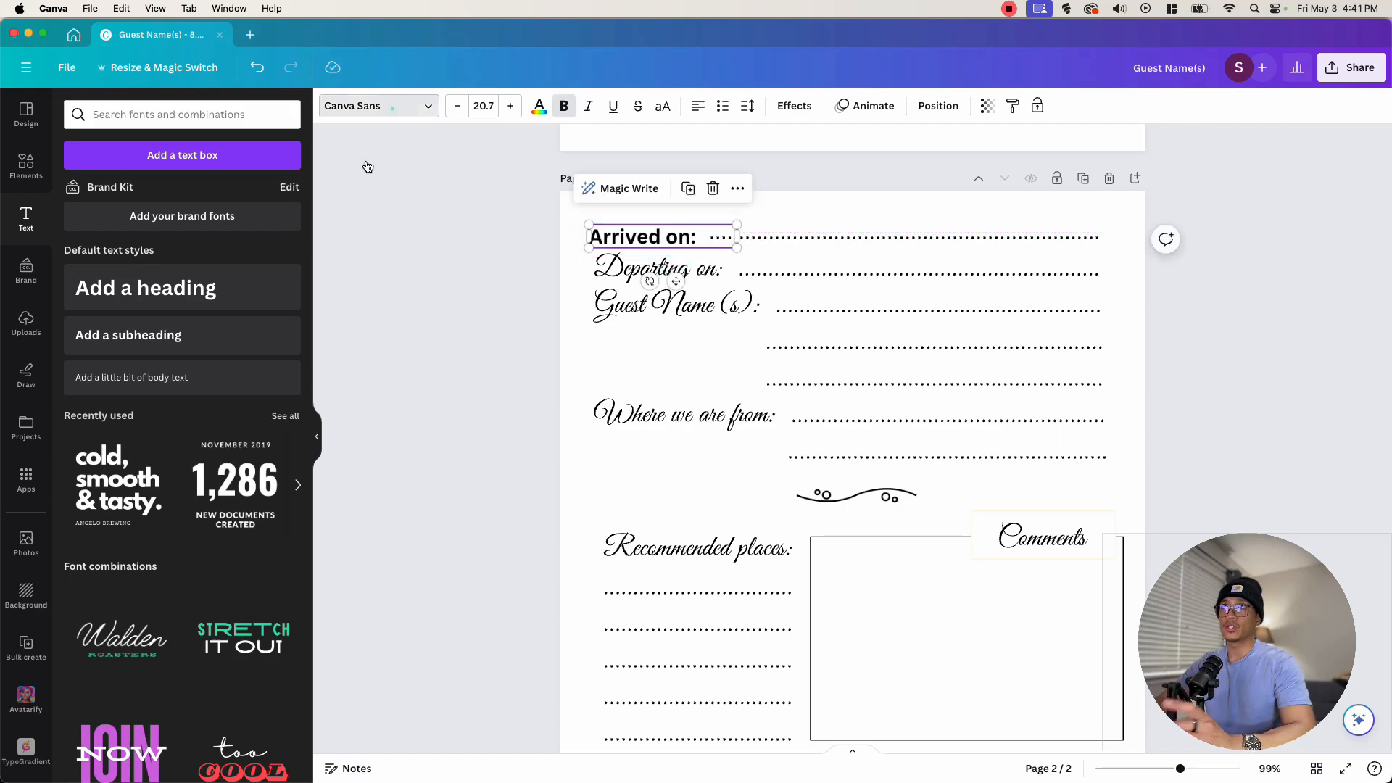
pyautogui.click(378, 105)
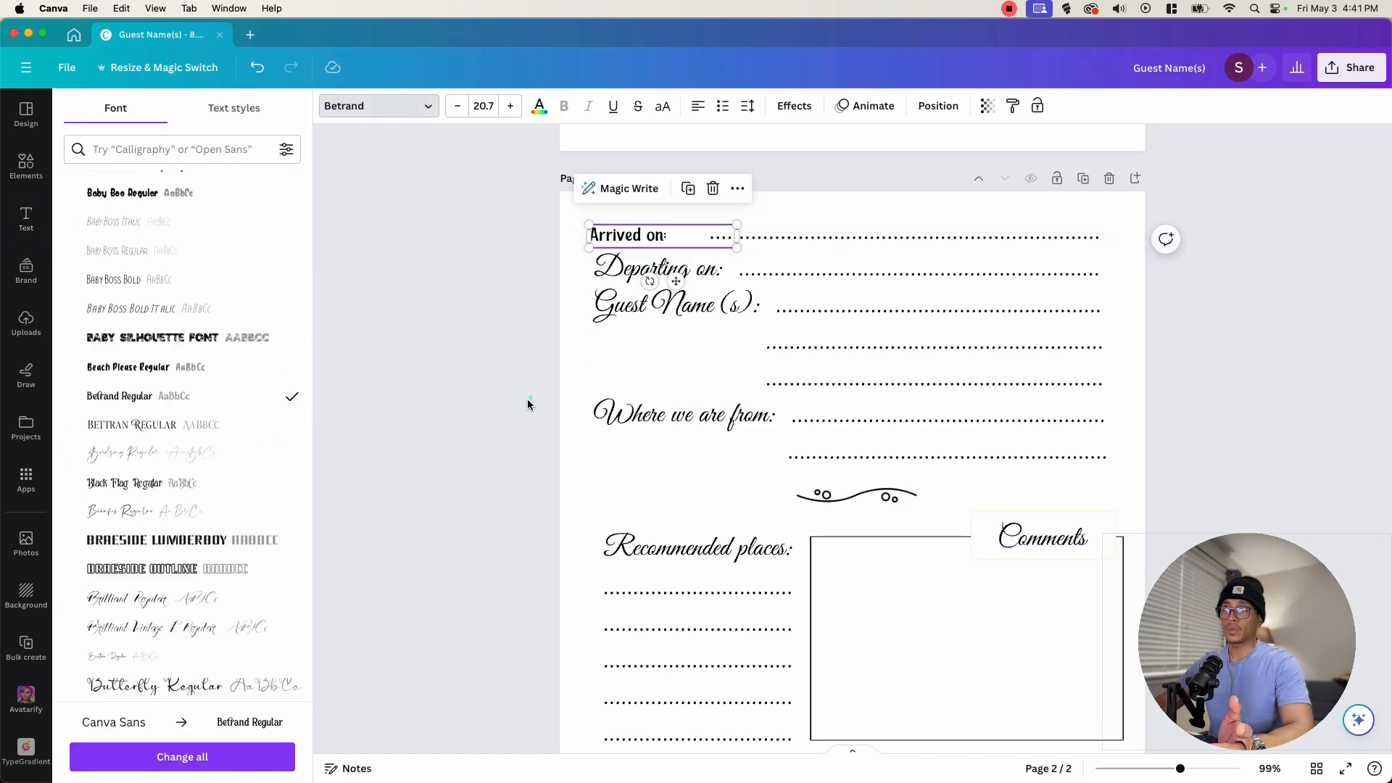
pyautogui.moveTo(608, 237); pyautogui.dragTo(610, 236)
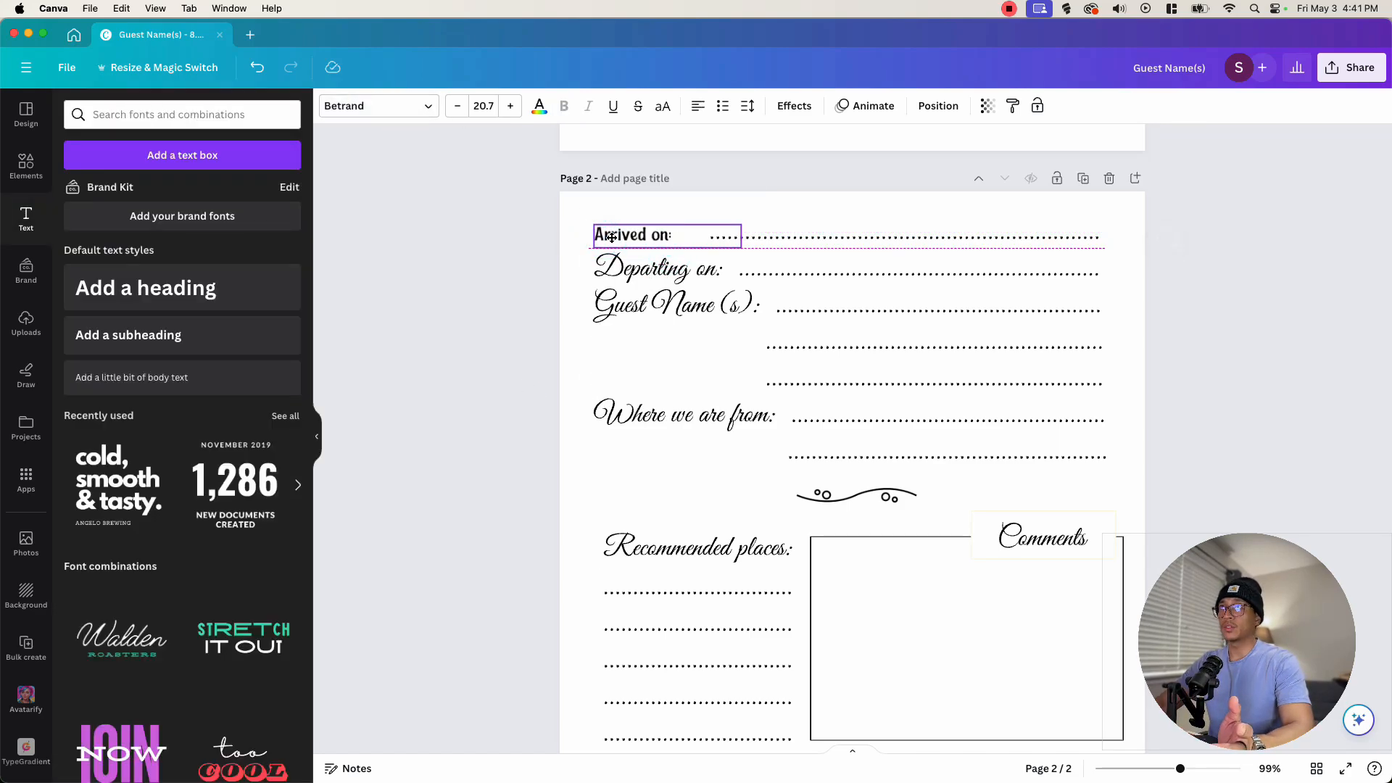
# - Review the remaining labels and layout of the guest entry page
pyautogui.click(633, 269)
pyautogui.click(637, 407)
pyautogui.scroll(-2, 662, 503)
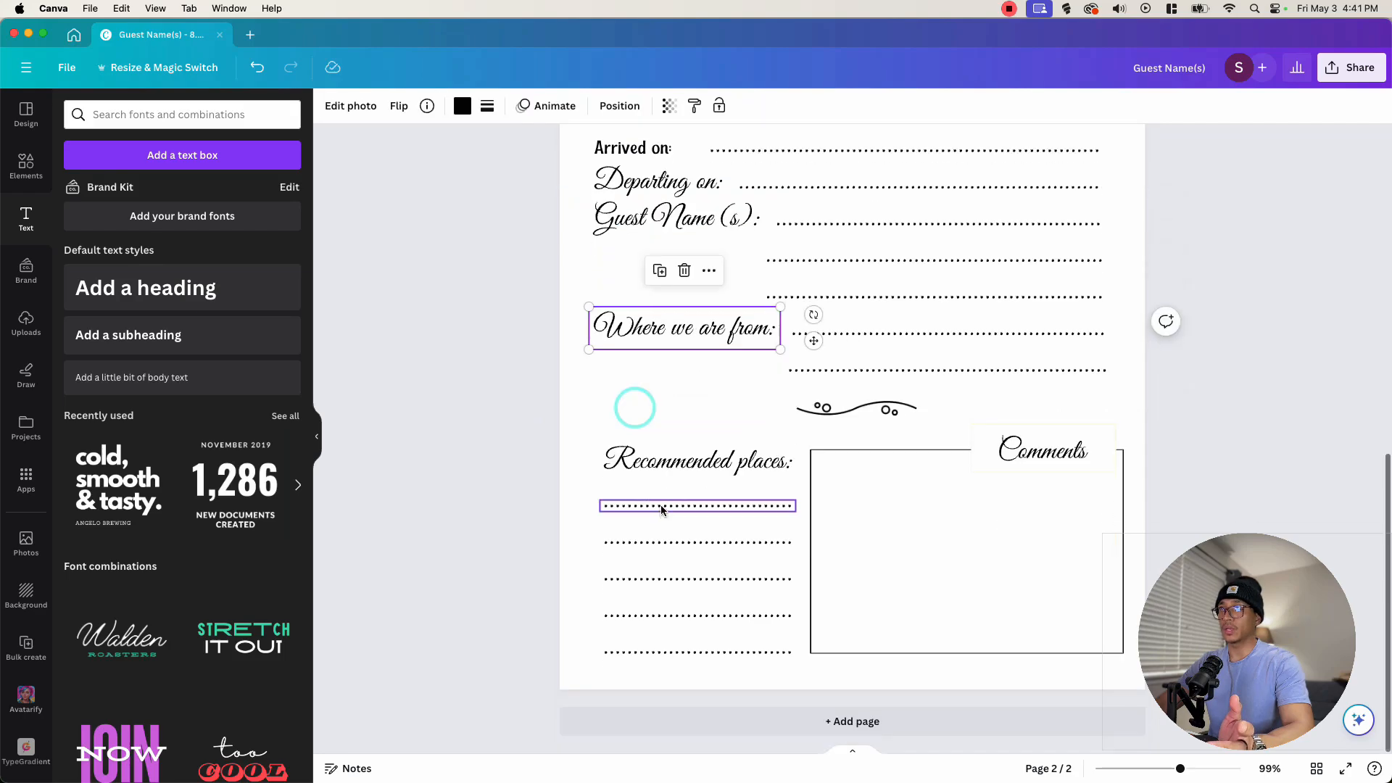
pyautogui.scroll(2, 660, 500)
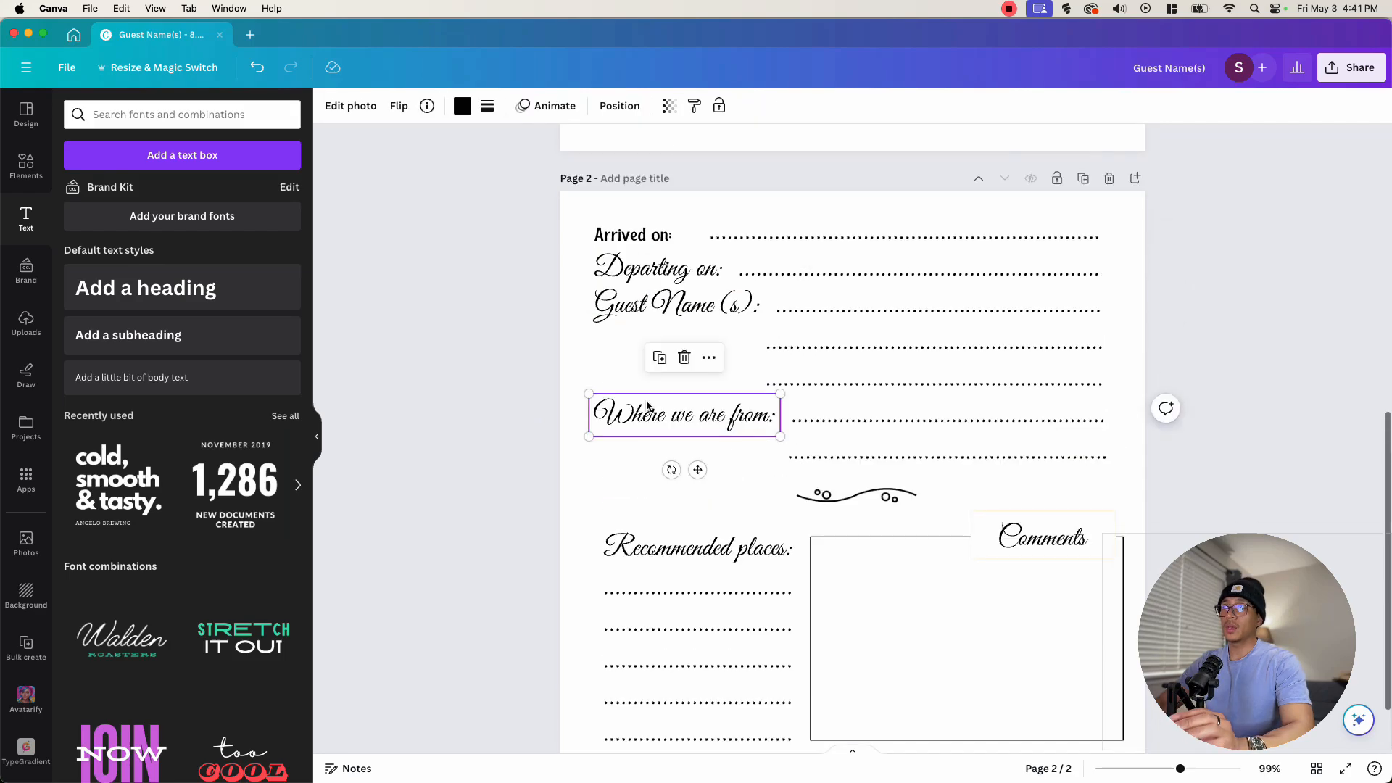
pyautogui.click(546, 339)
pyautogui.scroll(-2, 1203, 308)
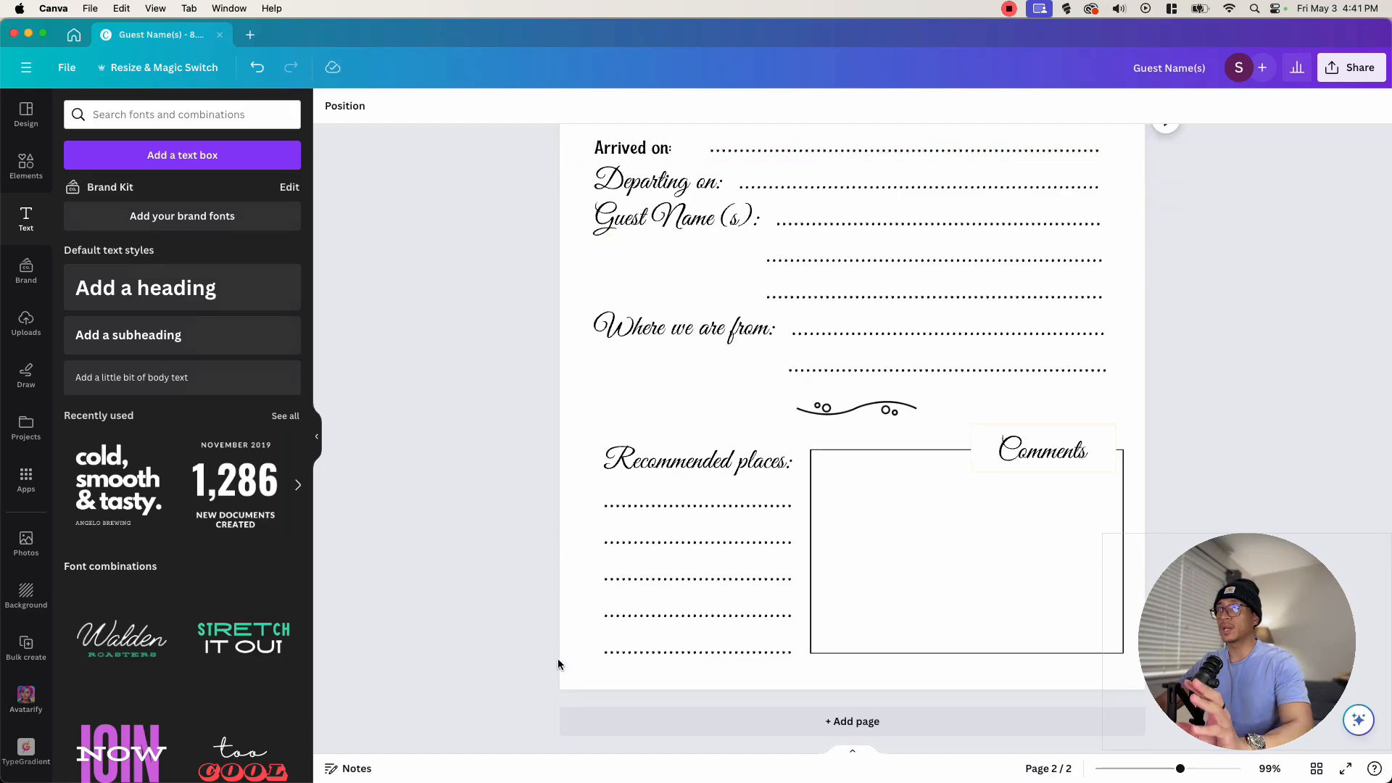
pyautogui.scroll(2, 584, 540)
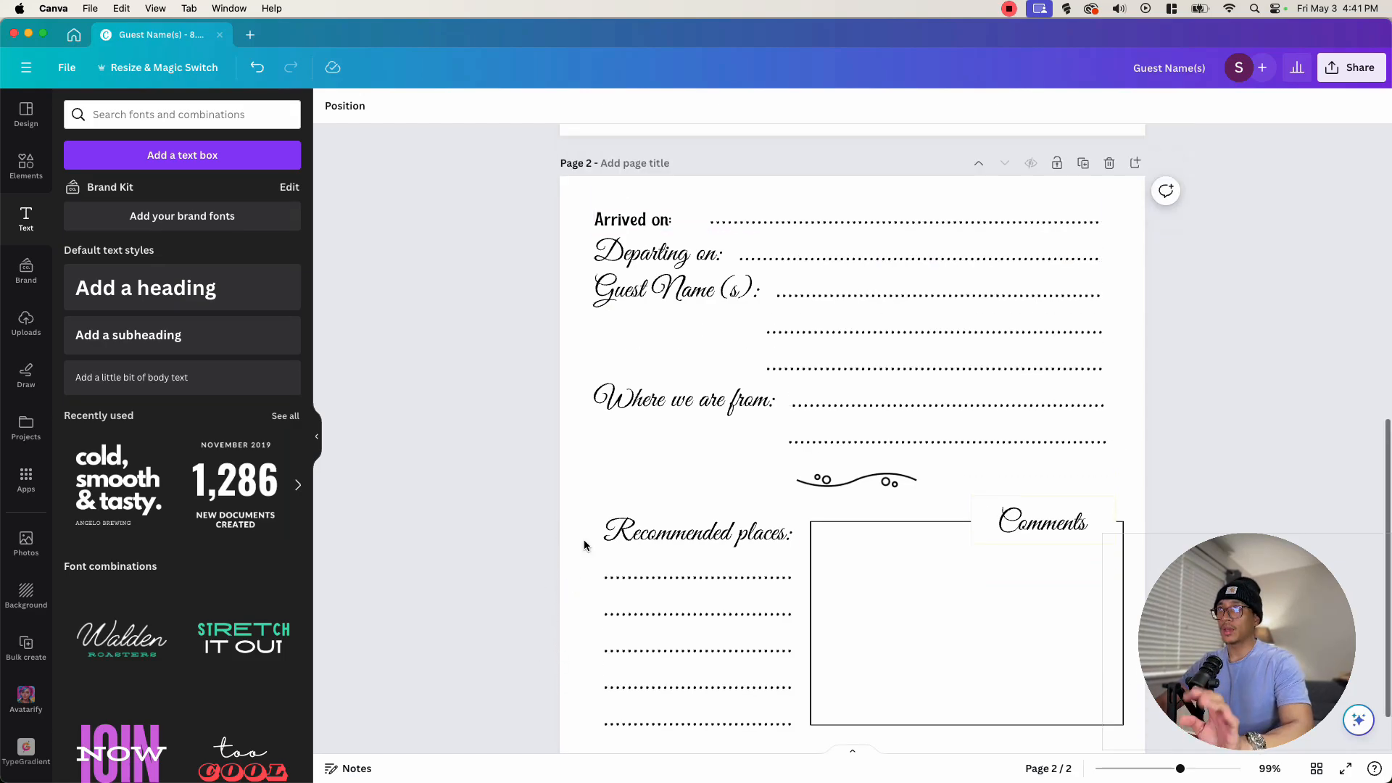
pyautogui.scroll(-2, 585, 539)
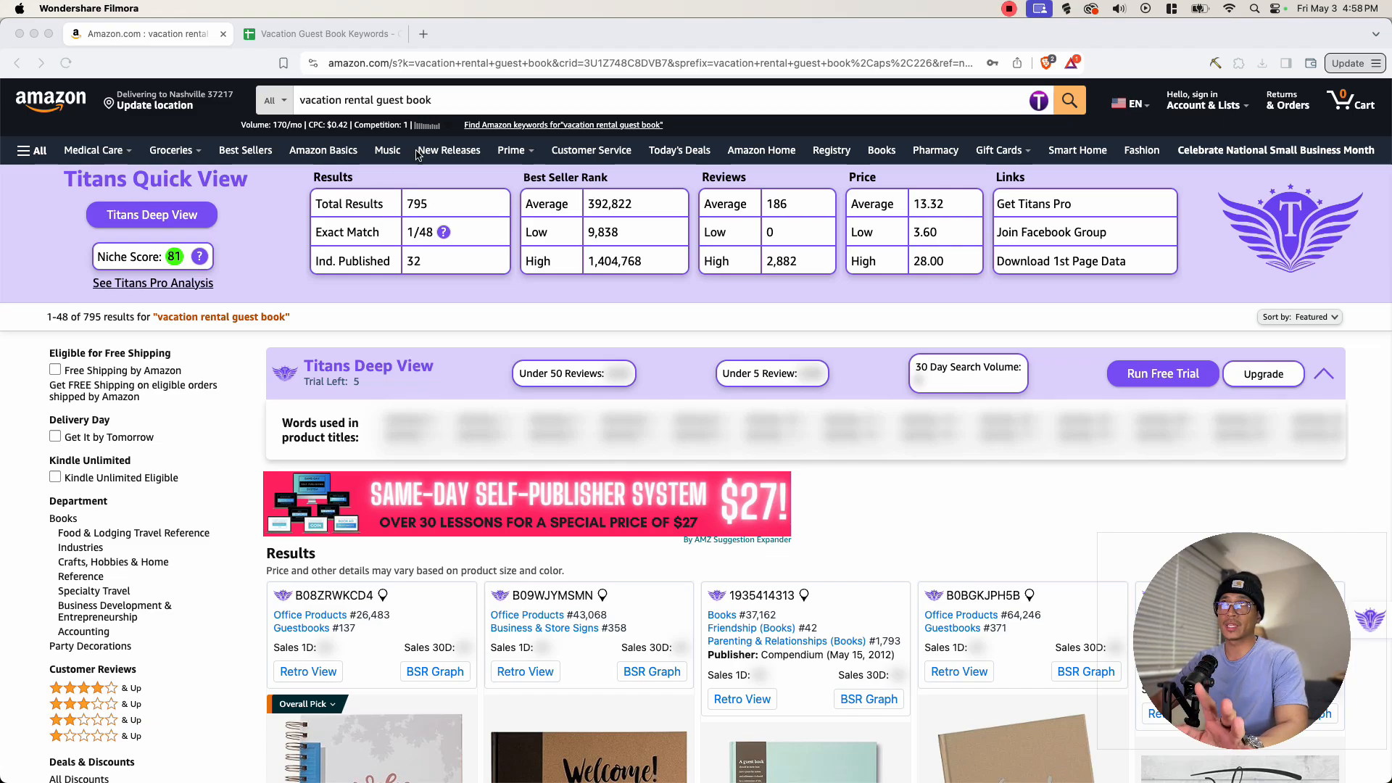
# - Open the Titans Pro keyword suggestions for the 'vacation rental guest book' Amazon search
pyautogui.doubleClick(448, 106)
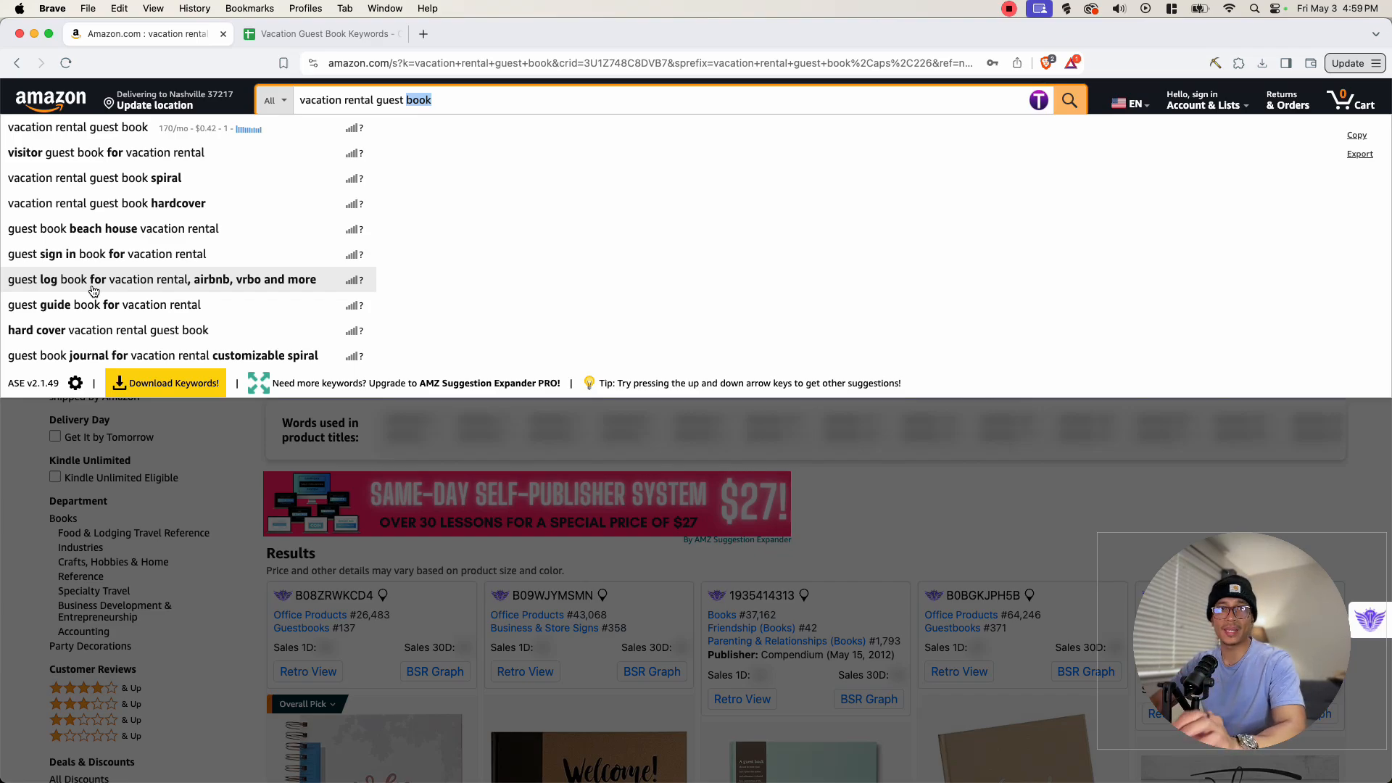
pyautogui.click(1045, 104)
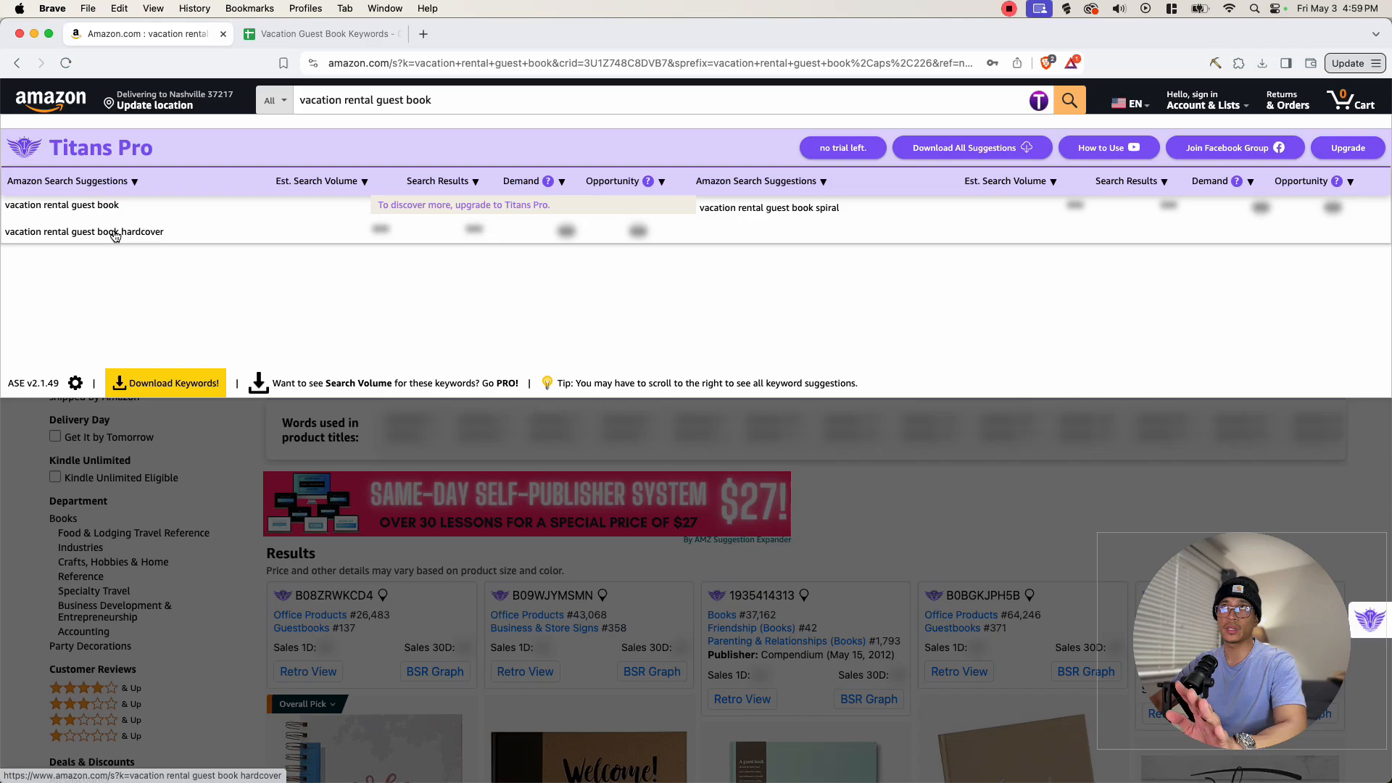
# - Enter 'rental guest book' in the Amazon search box to view its keyword suggestions
pyautogui.tripleClick(353, 106)
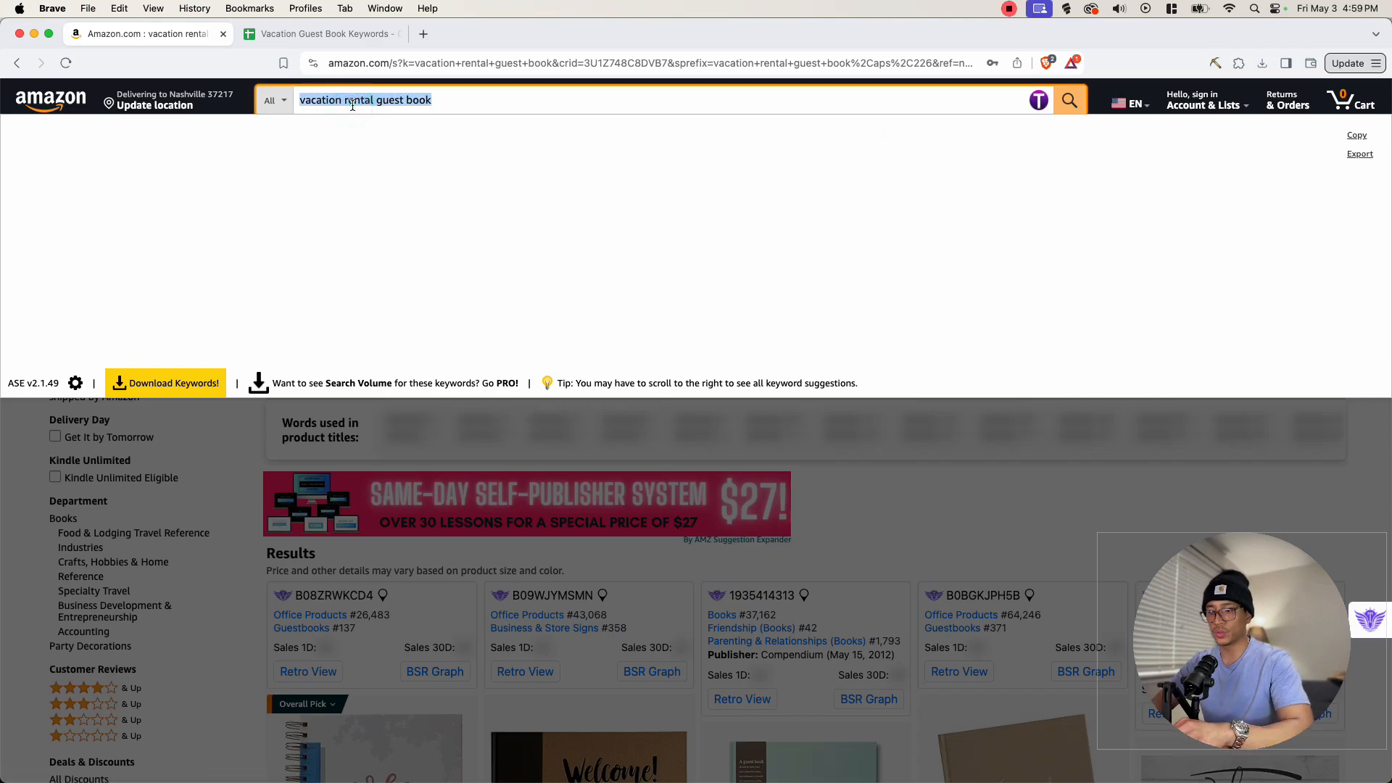
pyautogui.write('rental guest')
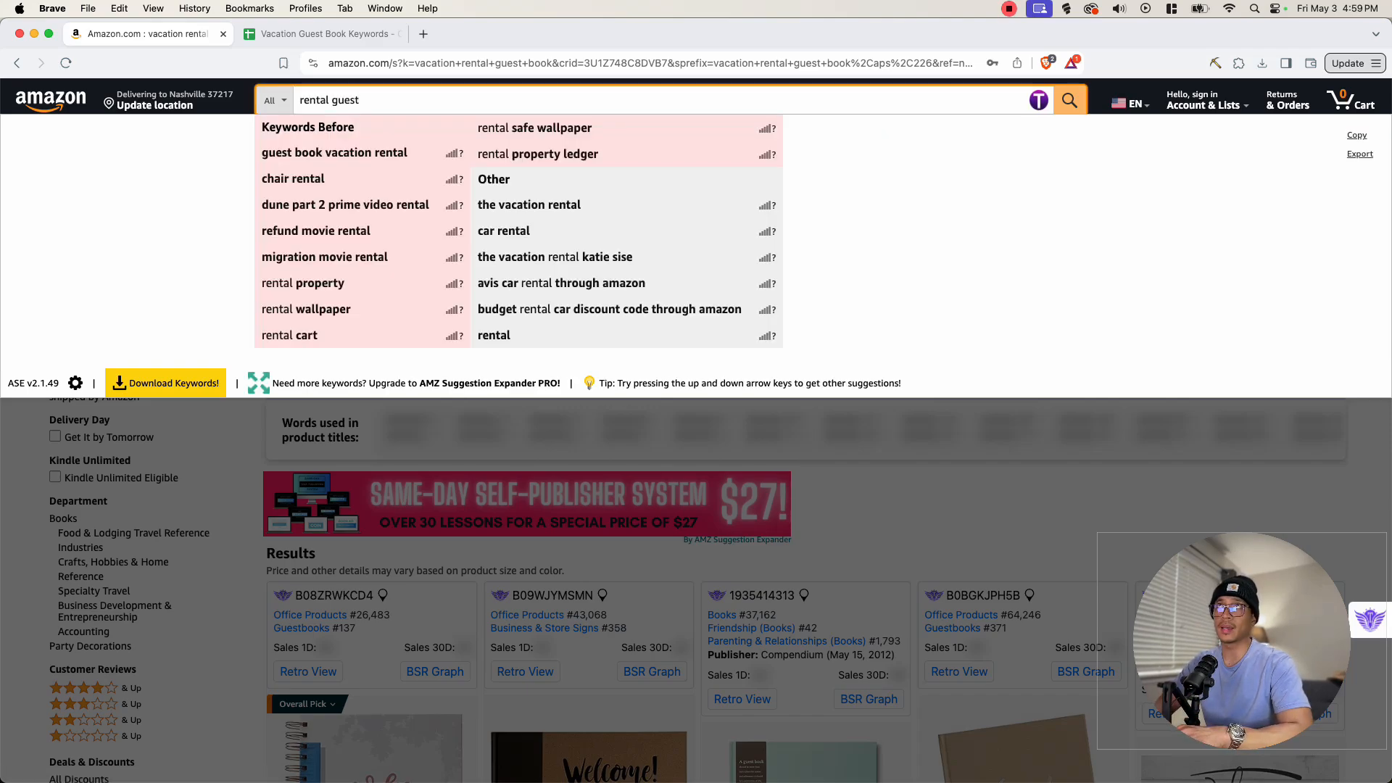
pyautogui.write(' book')
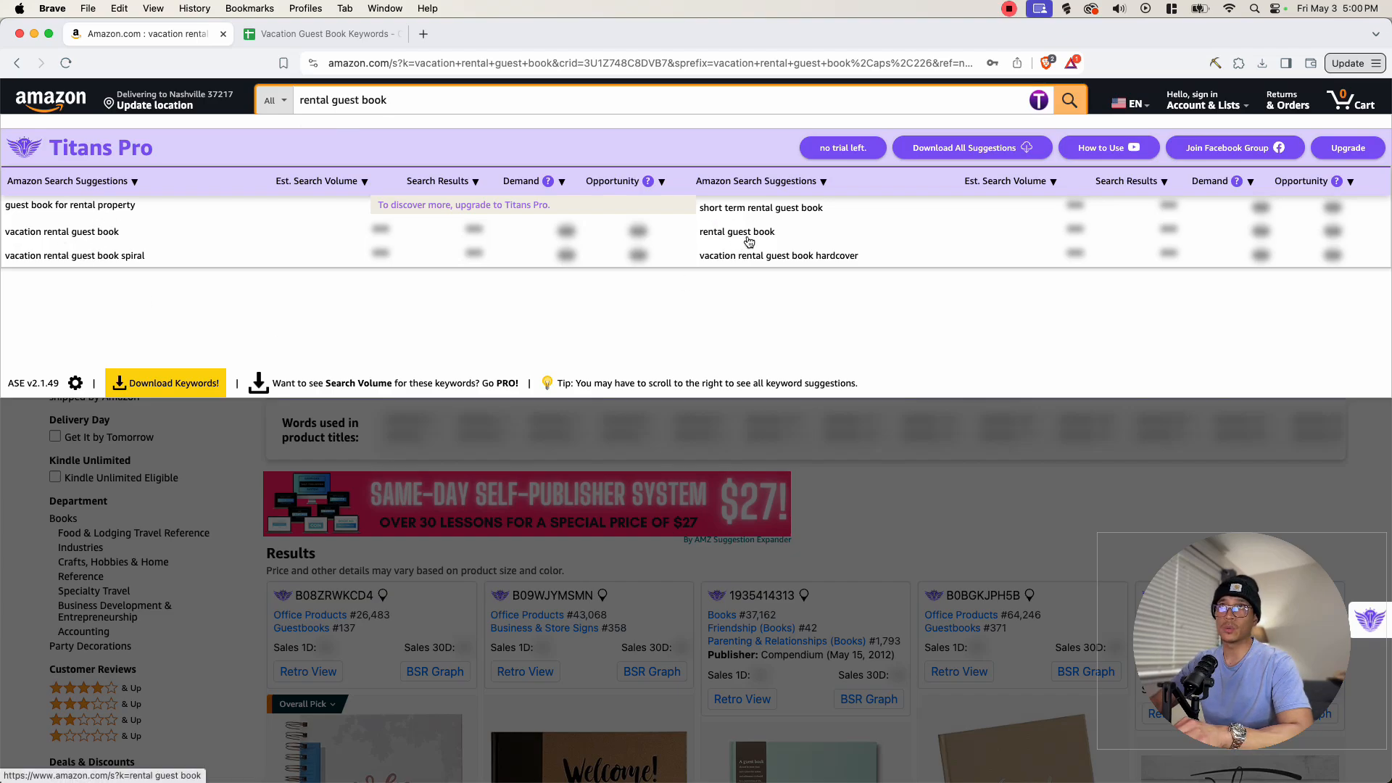
# - Enter 'guest book for' in the Amazon search box and browse the suggested keyword list
pyautogui.tripleClick(317, 102)
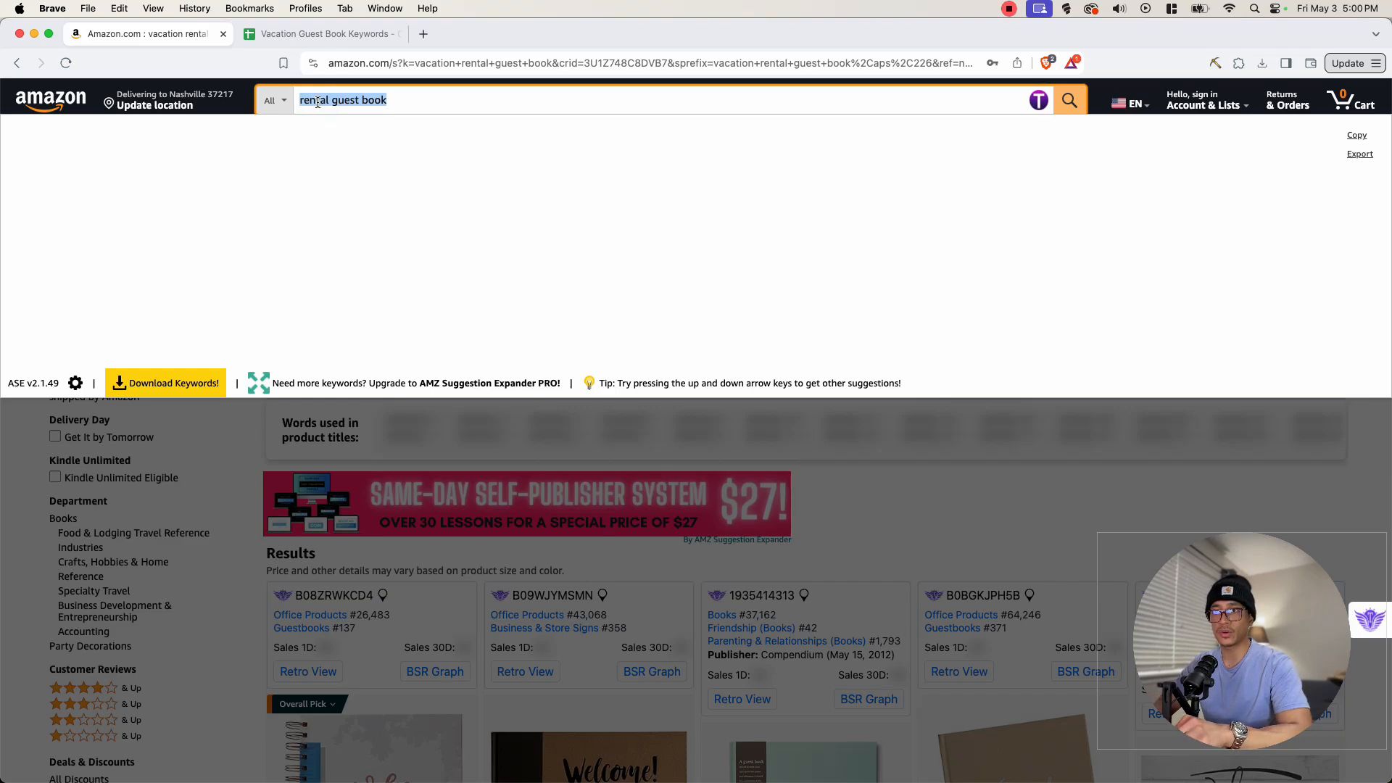
pyautogui.write('guest b')
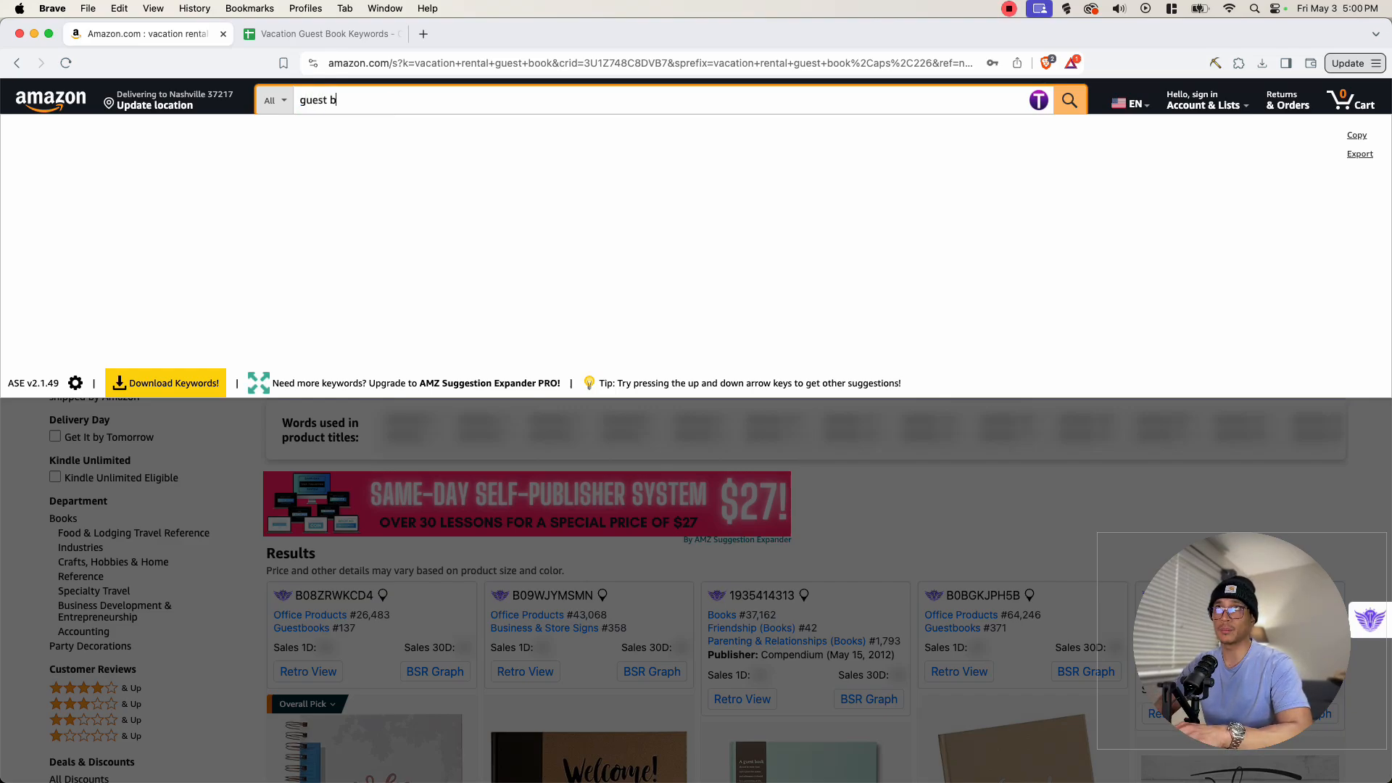
pyautogui.write('oio')
pyautogui.write(' for')
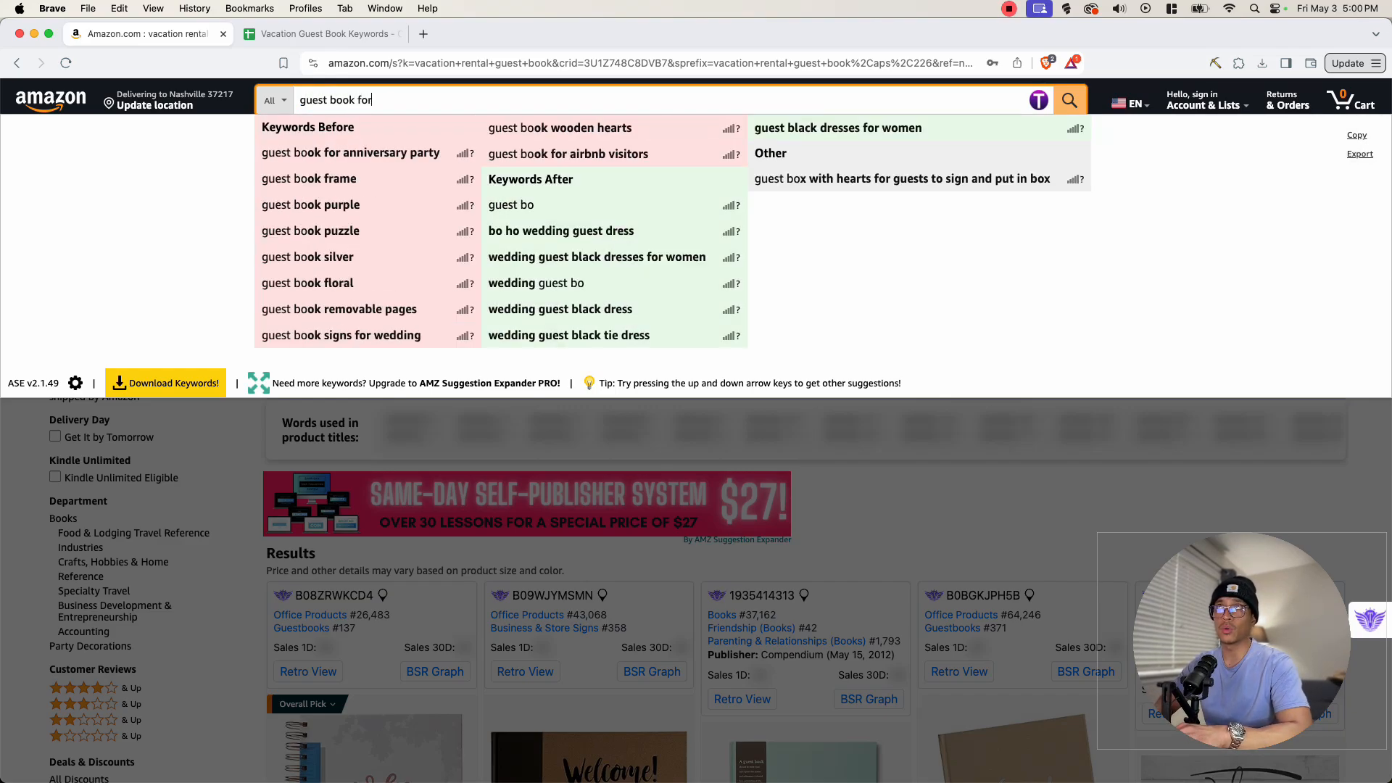
pyautogui.scroll(-6, 503, 376)
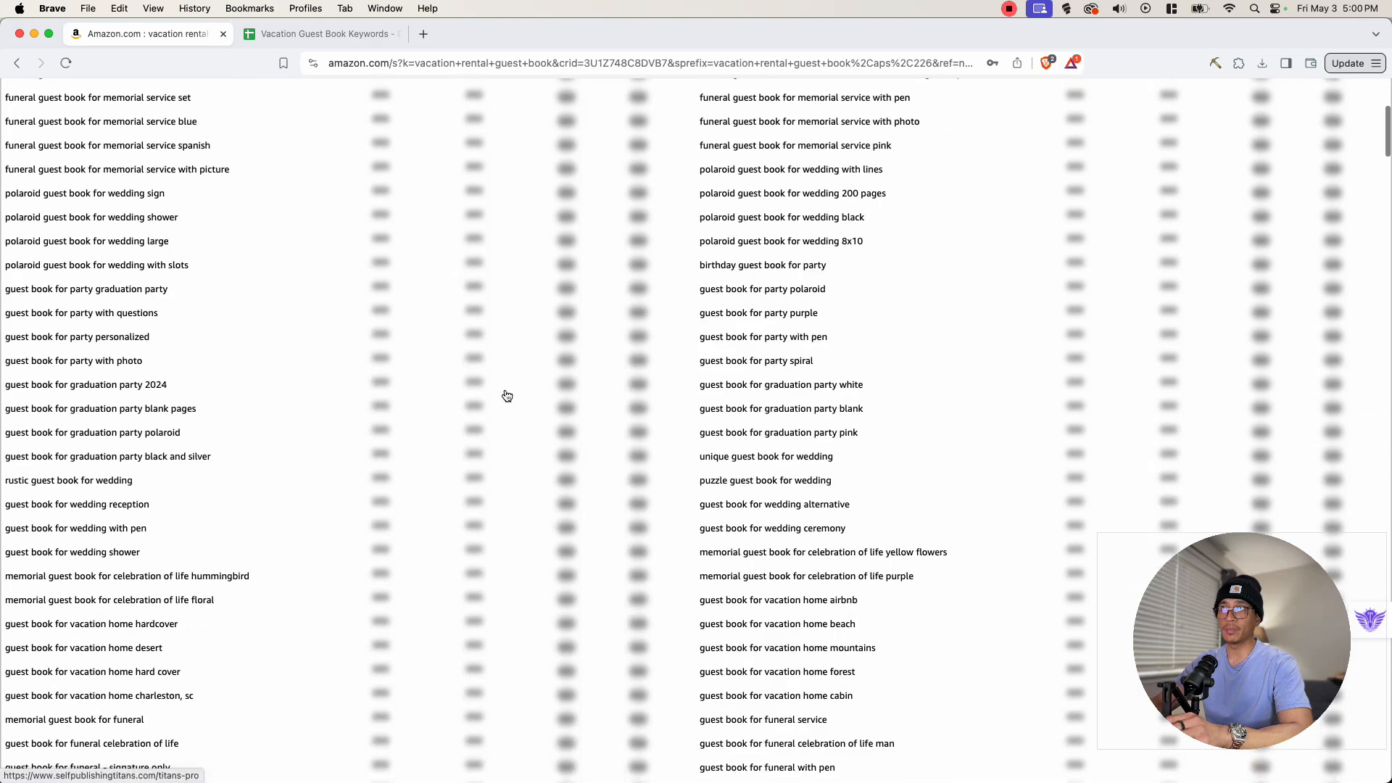
pyautogui.scroll(6, 505, 424)
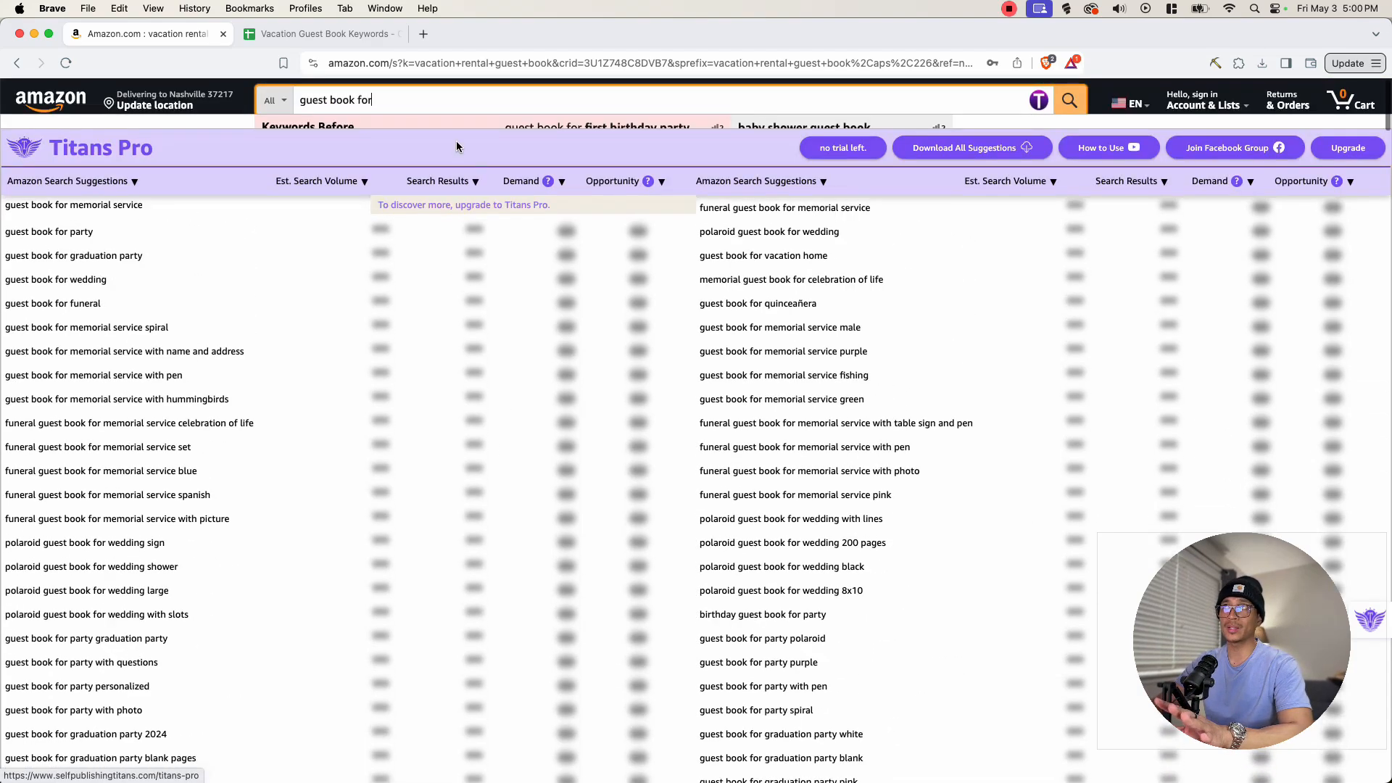
# - Extend the Amazon search query to 'guest book for vacation' to see more suggestions
pyautogui.click(415, 100)
pyautogui.write('va')
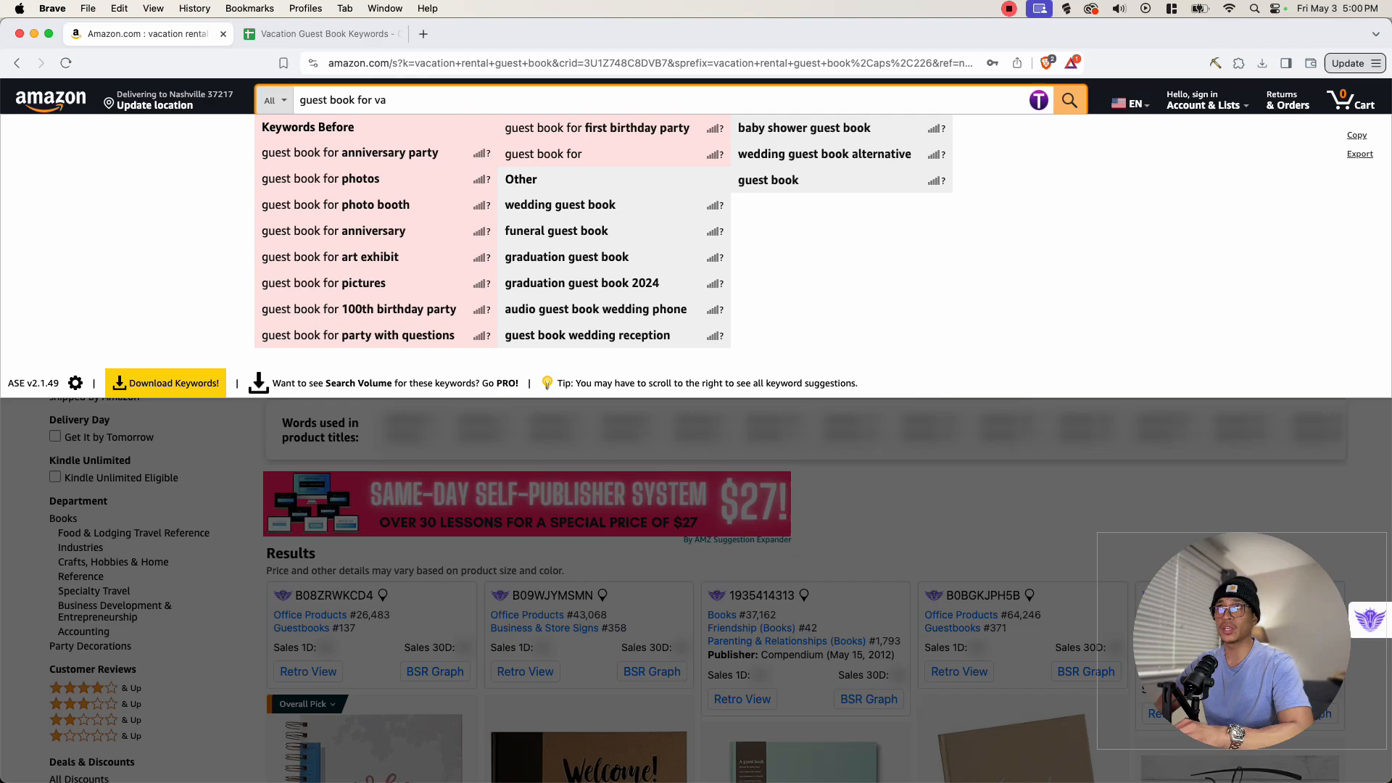
pyautogui.write('cation')
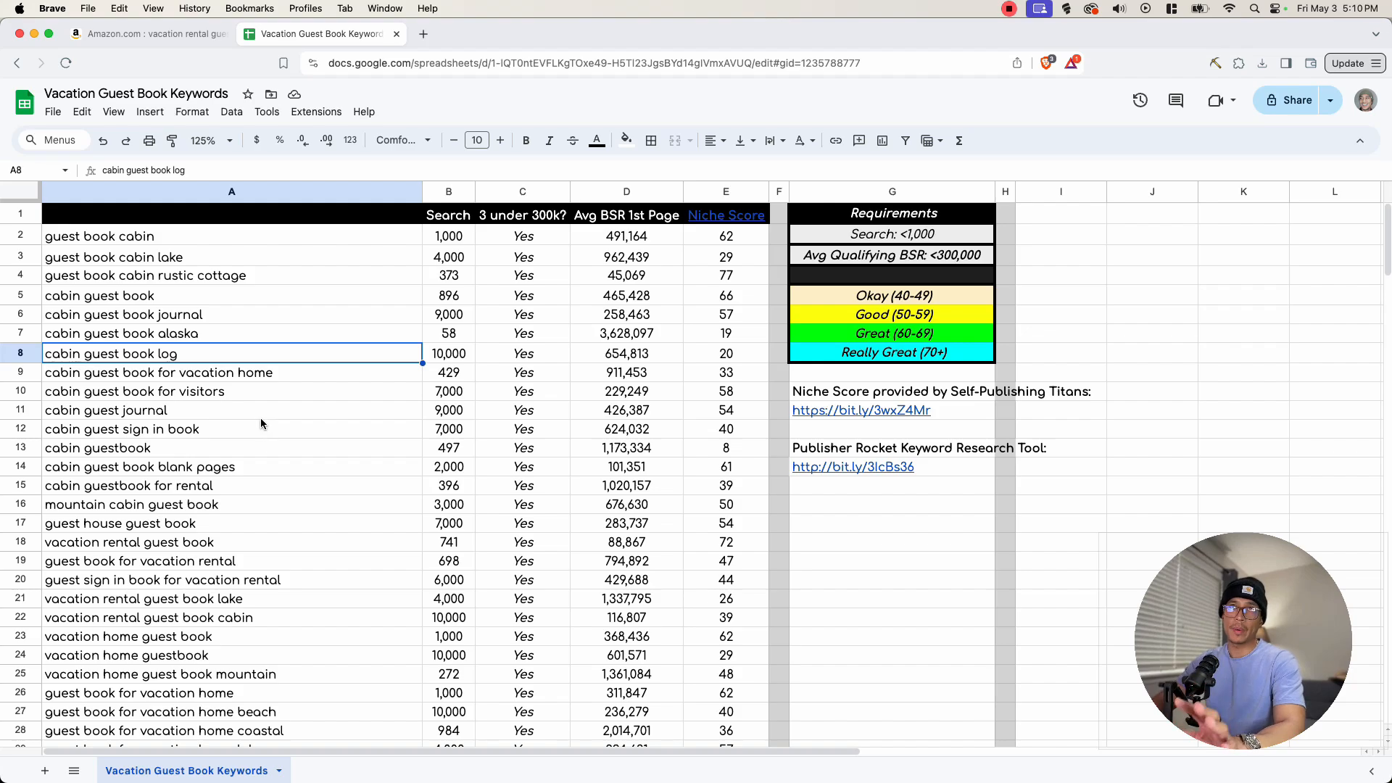
# - Review the search volume, BSR and niche score columns in the Vacation Guest Book Keywords sheet
pyautogui.scroll(-10, 248, 416)
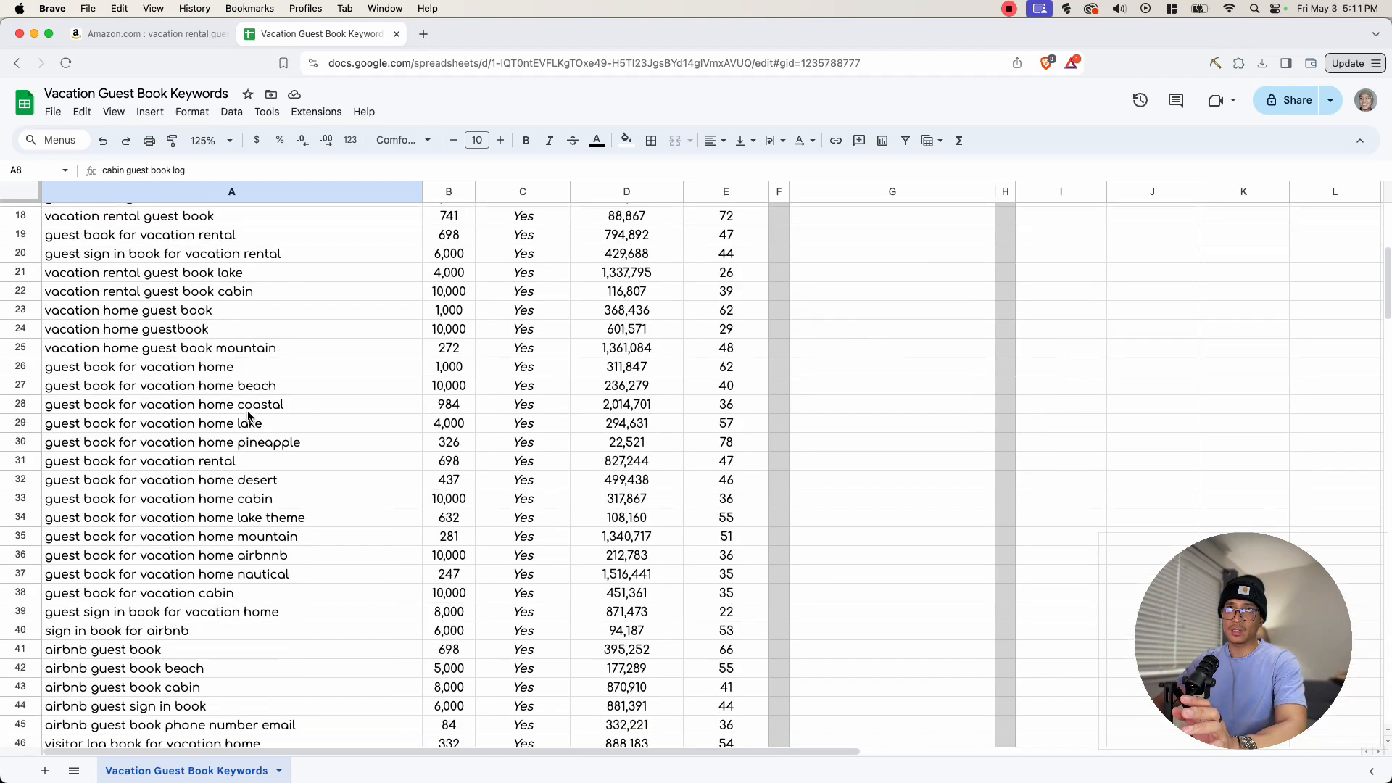
pyautogui.scroll(10, 149, 607)
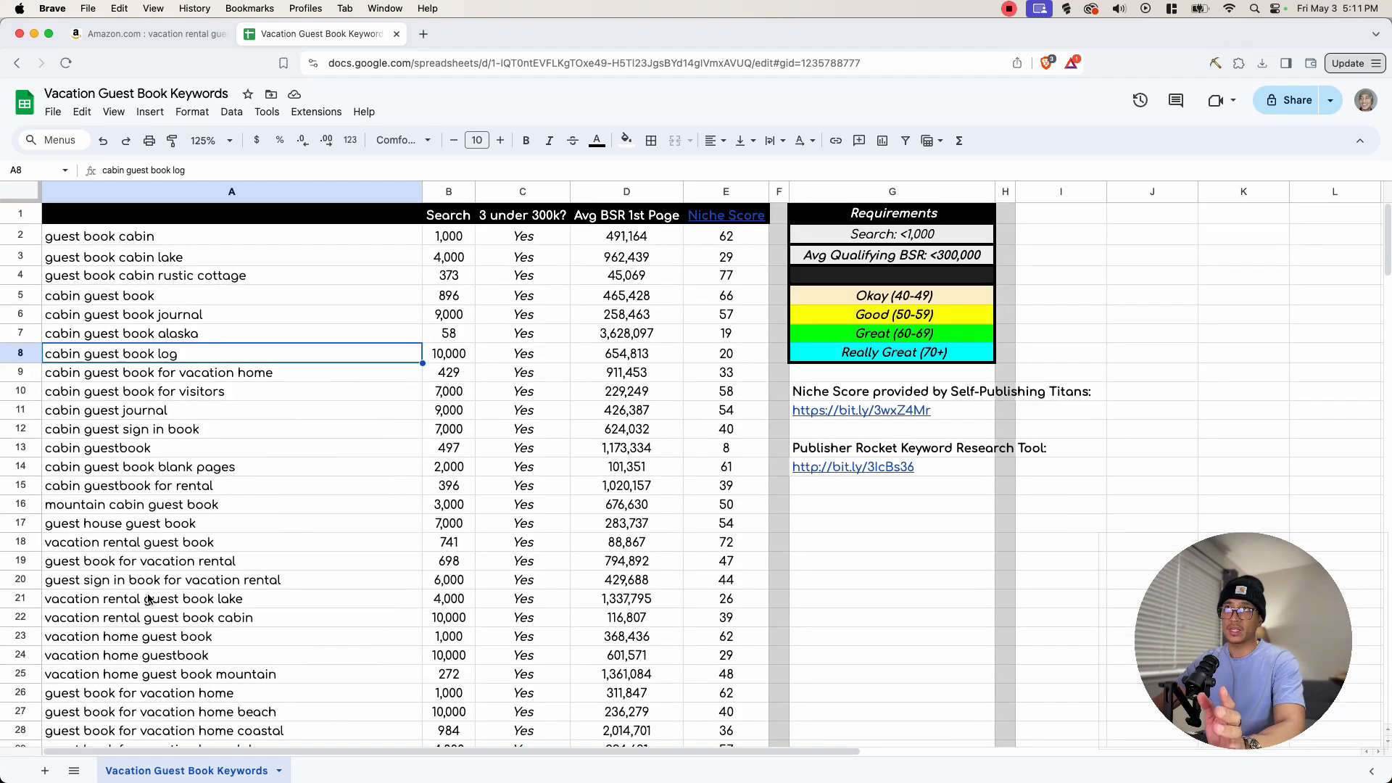
pyautogui.click(333, 241)
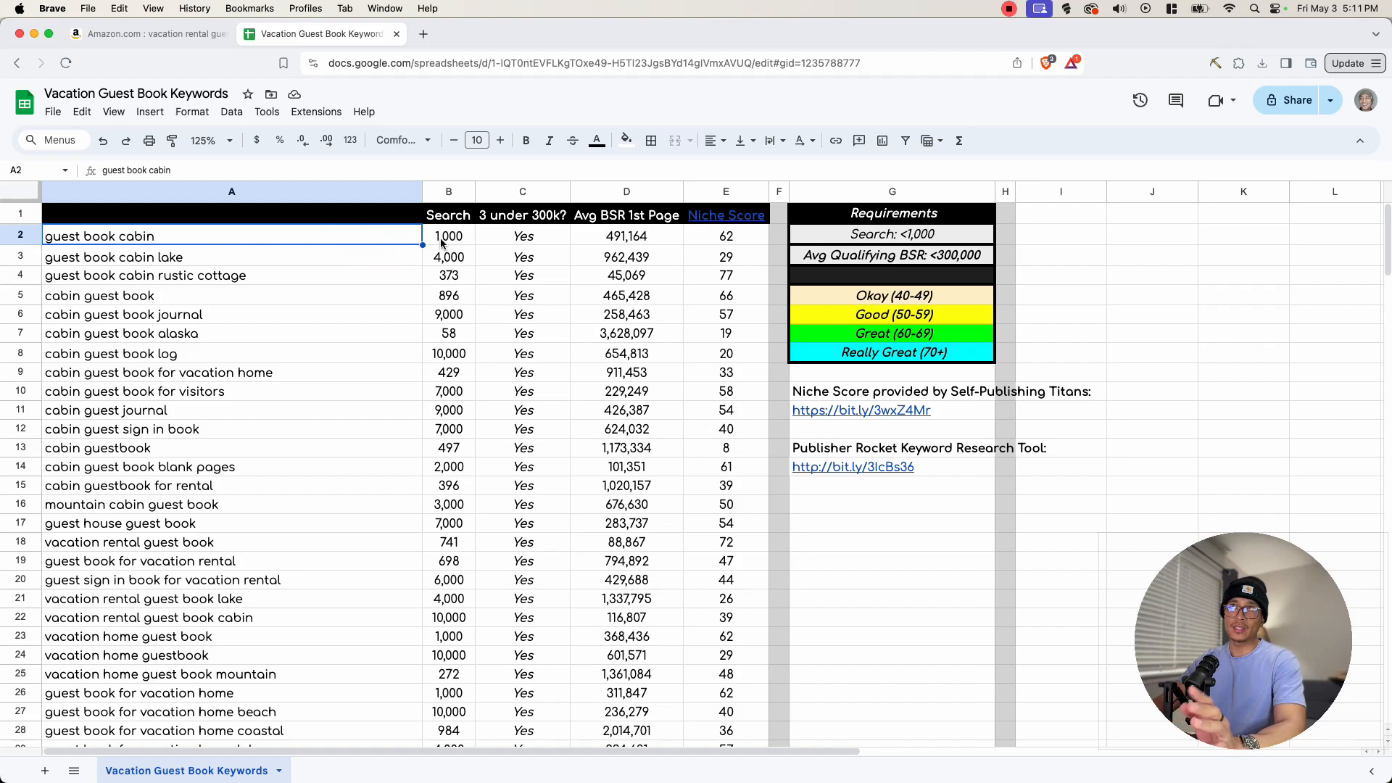
pyautogui.moveTo(440, 244); pyautogui.dragTo(444, 340)
pyautogui.click(518, 239)
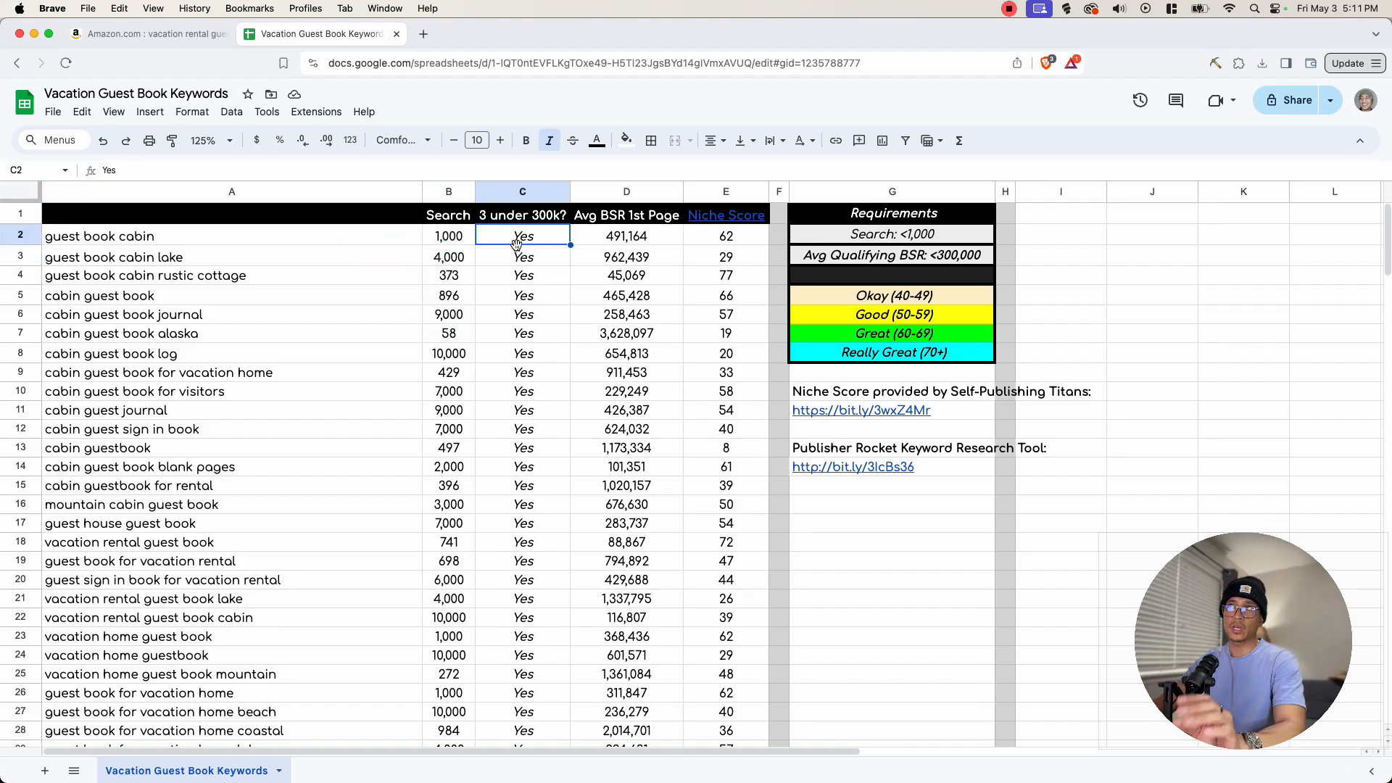
pyautogui.moveTo(626, 236); pyautogui.dragTo(626, 448)
pyautogui.click(626, 449)
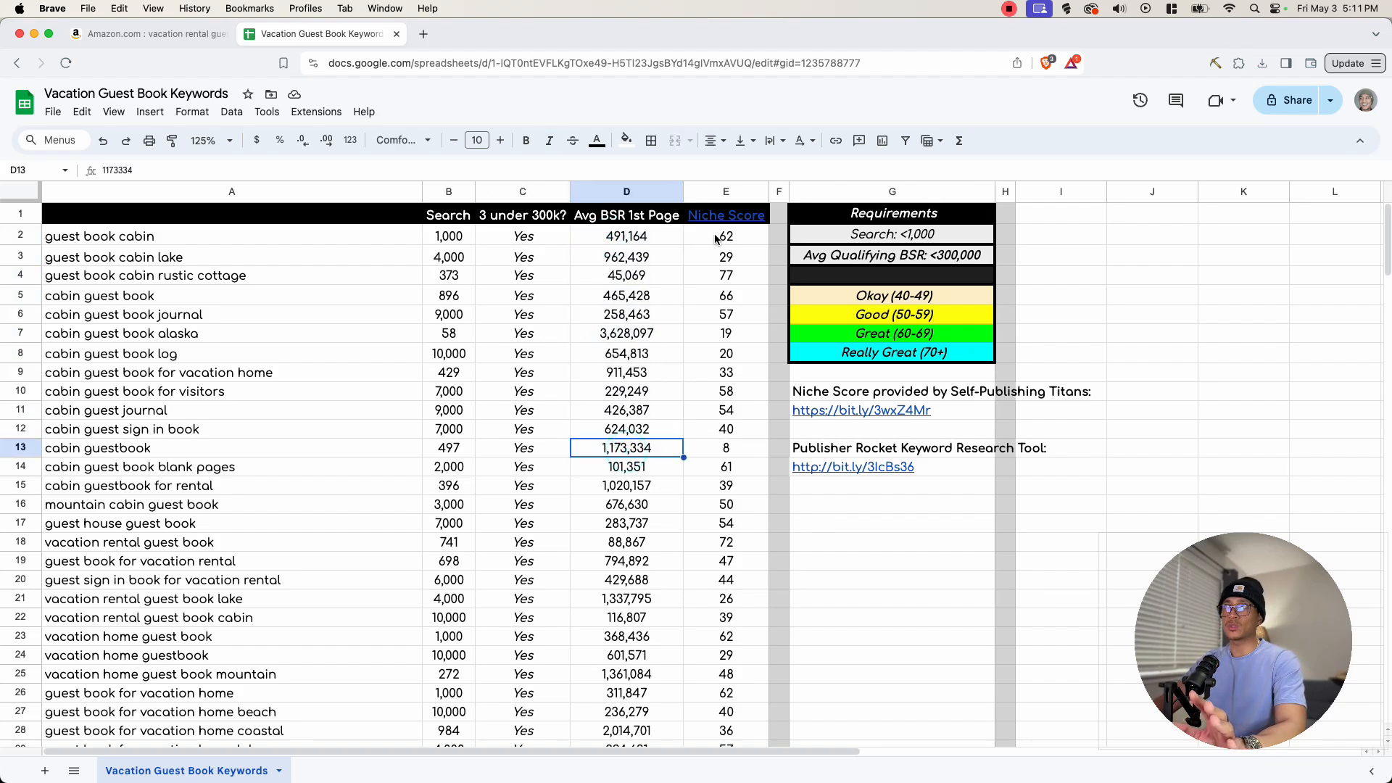
pyautogui.moveTo(715, 239); pyautogui.dragTo(725, 486)
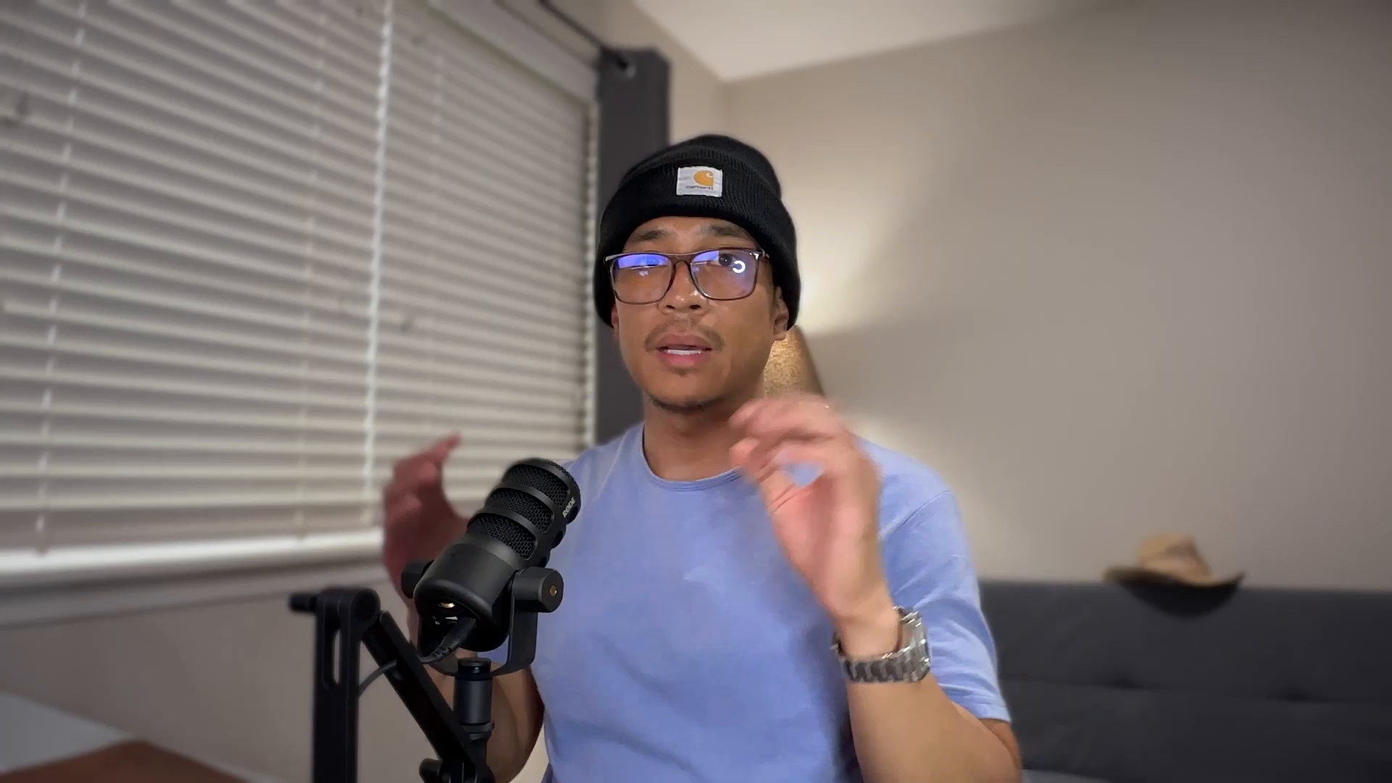